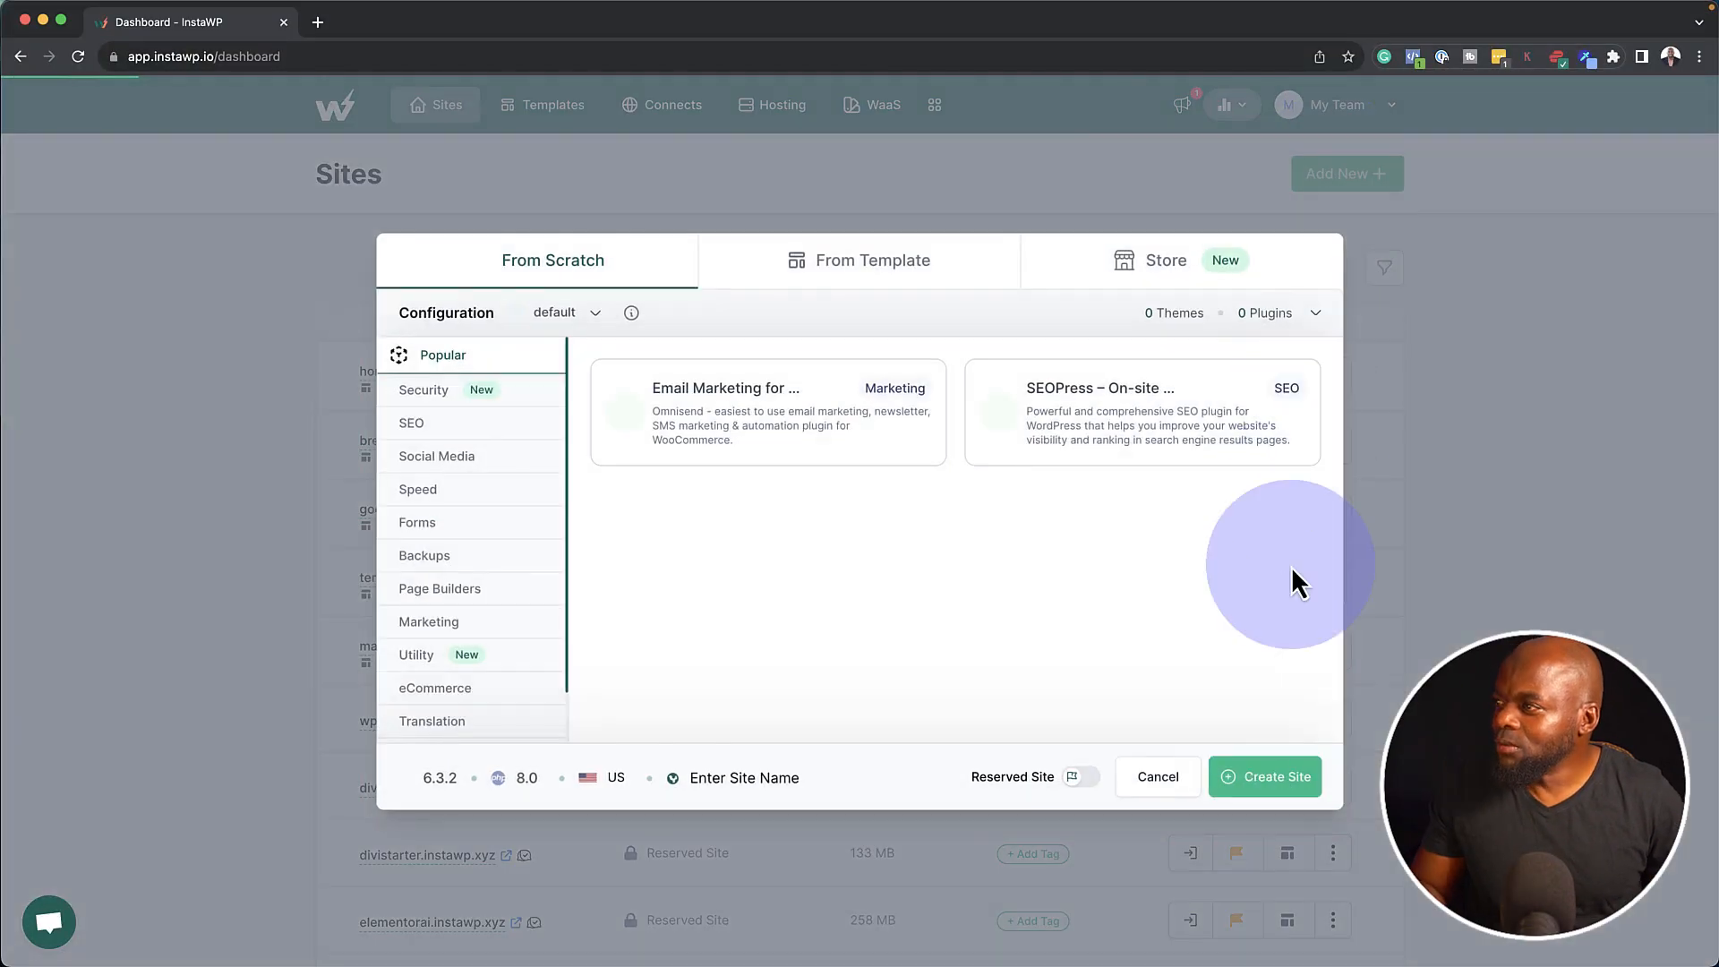
Create the new WordPress site from scratch and return to the Sites dashboard.
click(1269, 783)
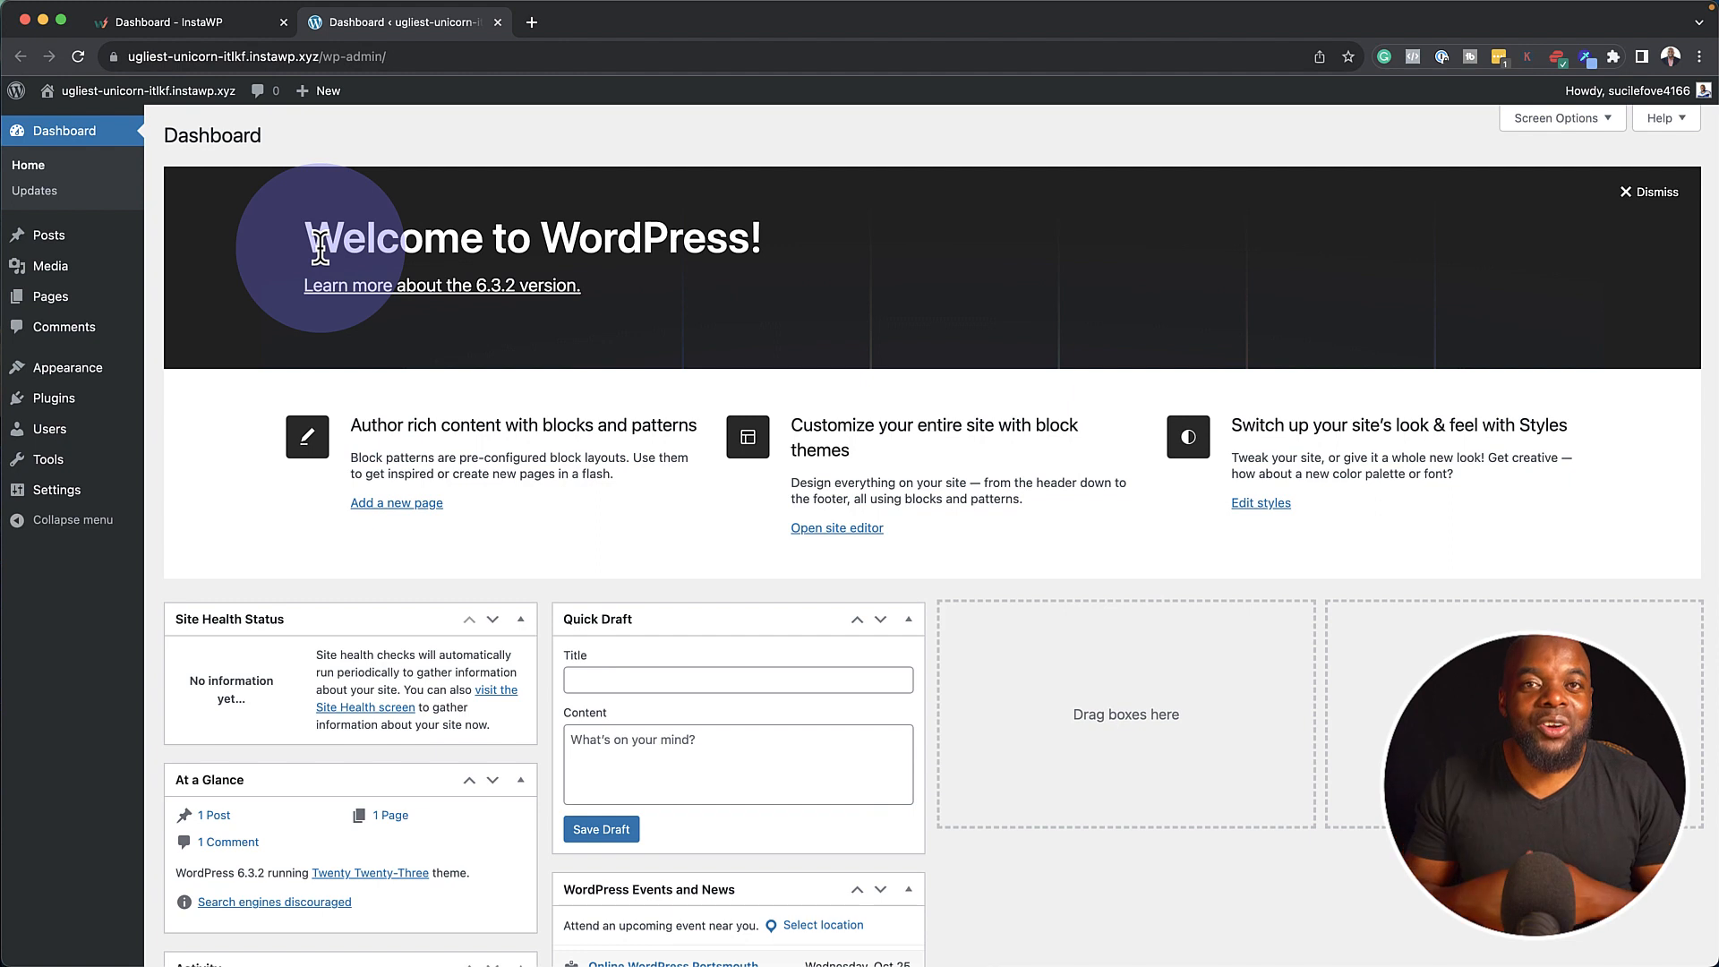
click(231, 24)
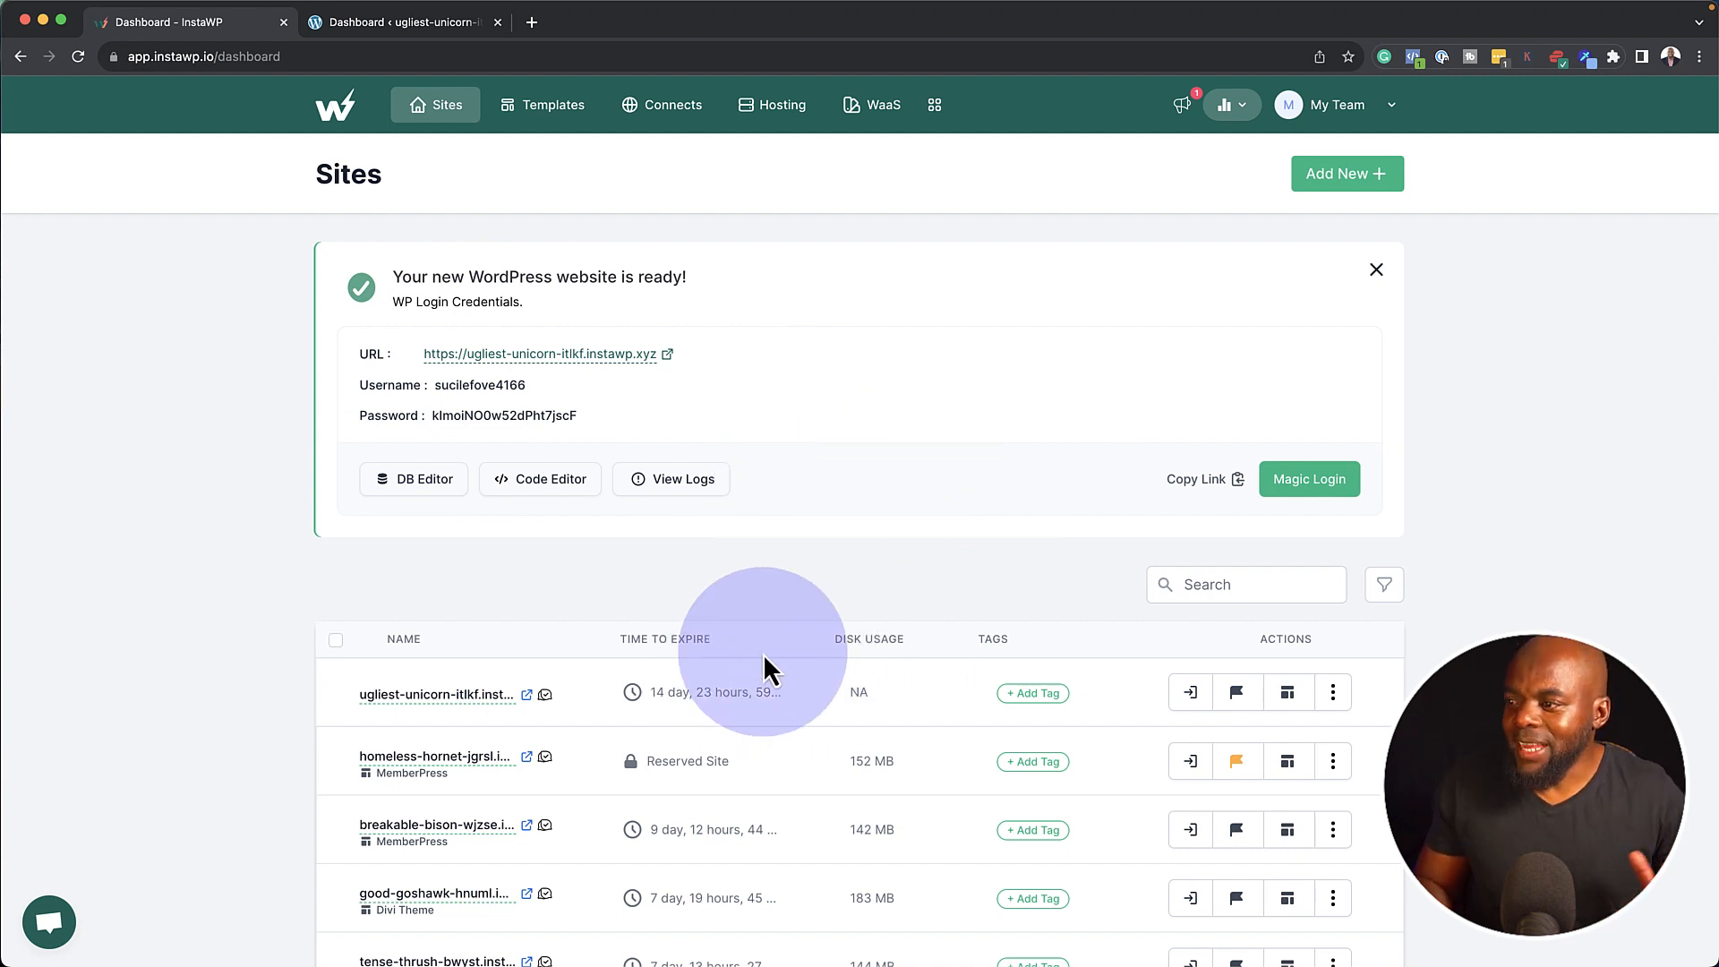
scroll(780, 638, down, 1)
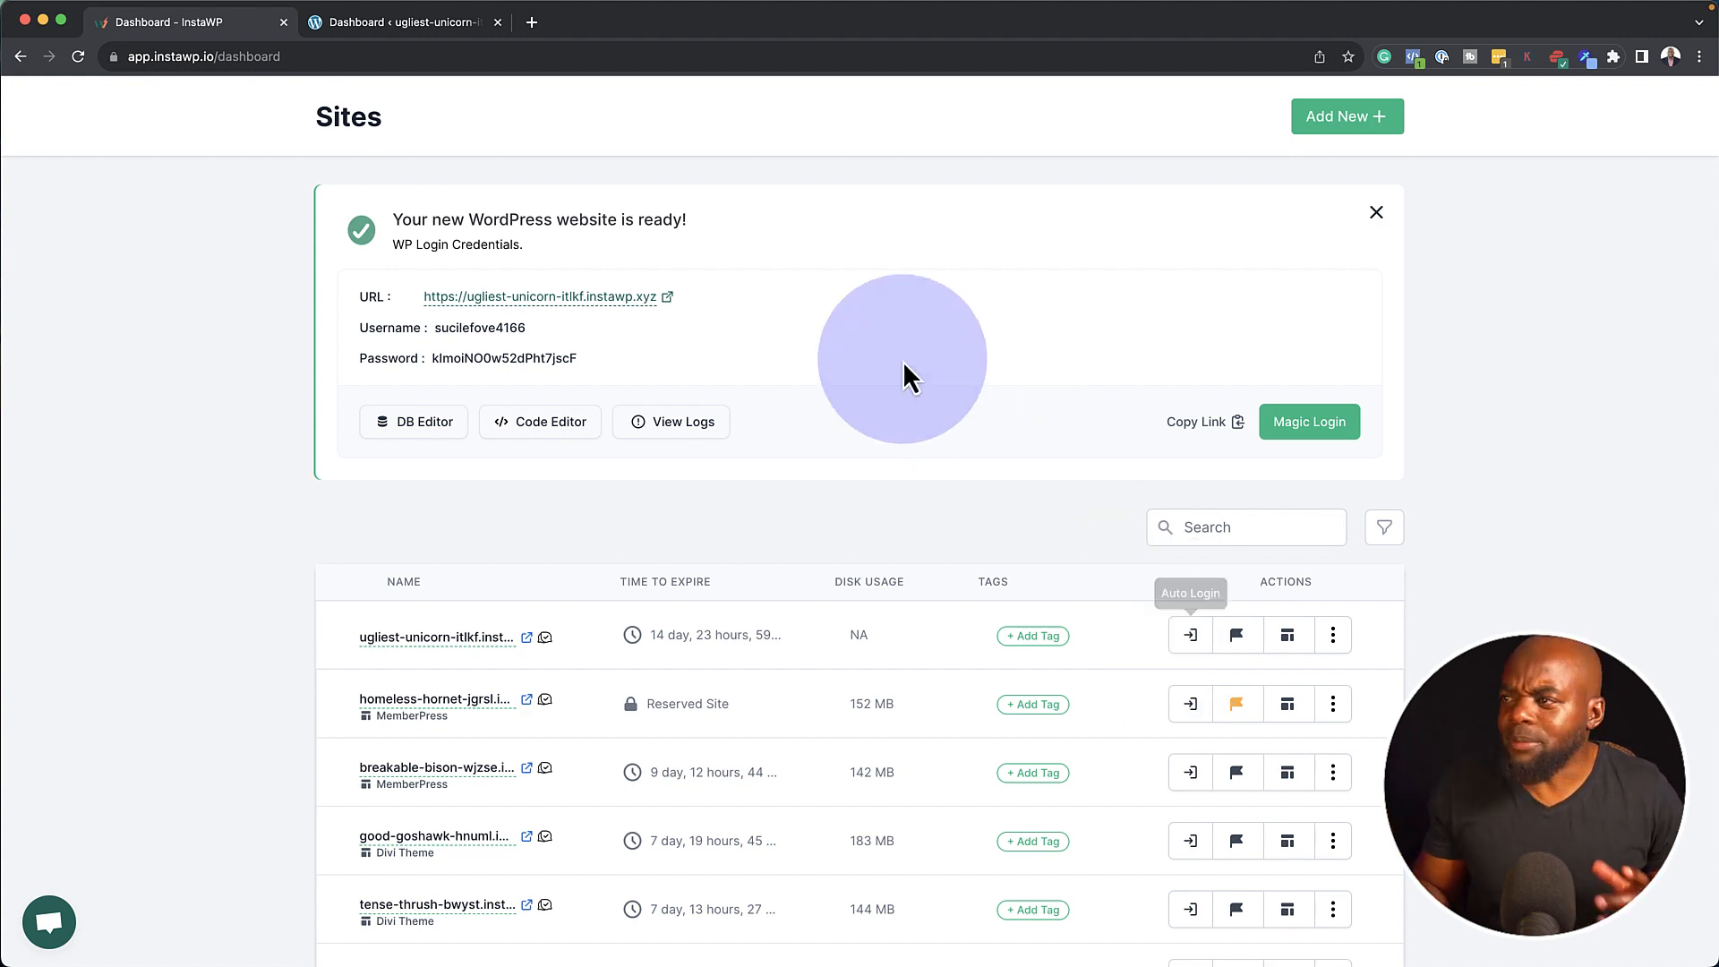
scroll(806, 356, down, 1)
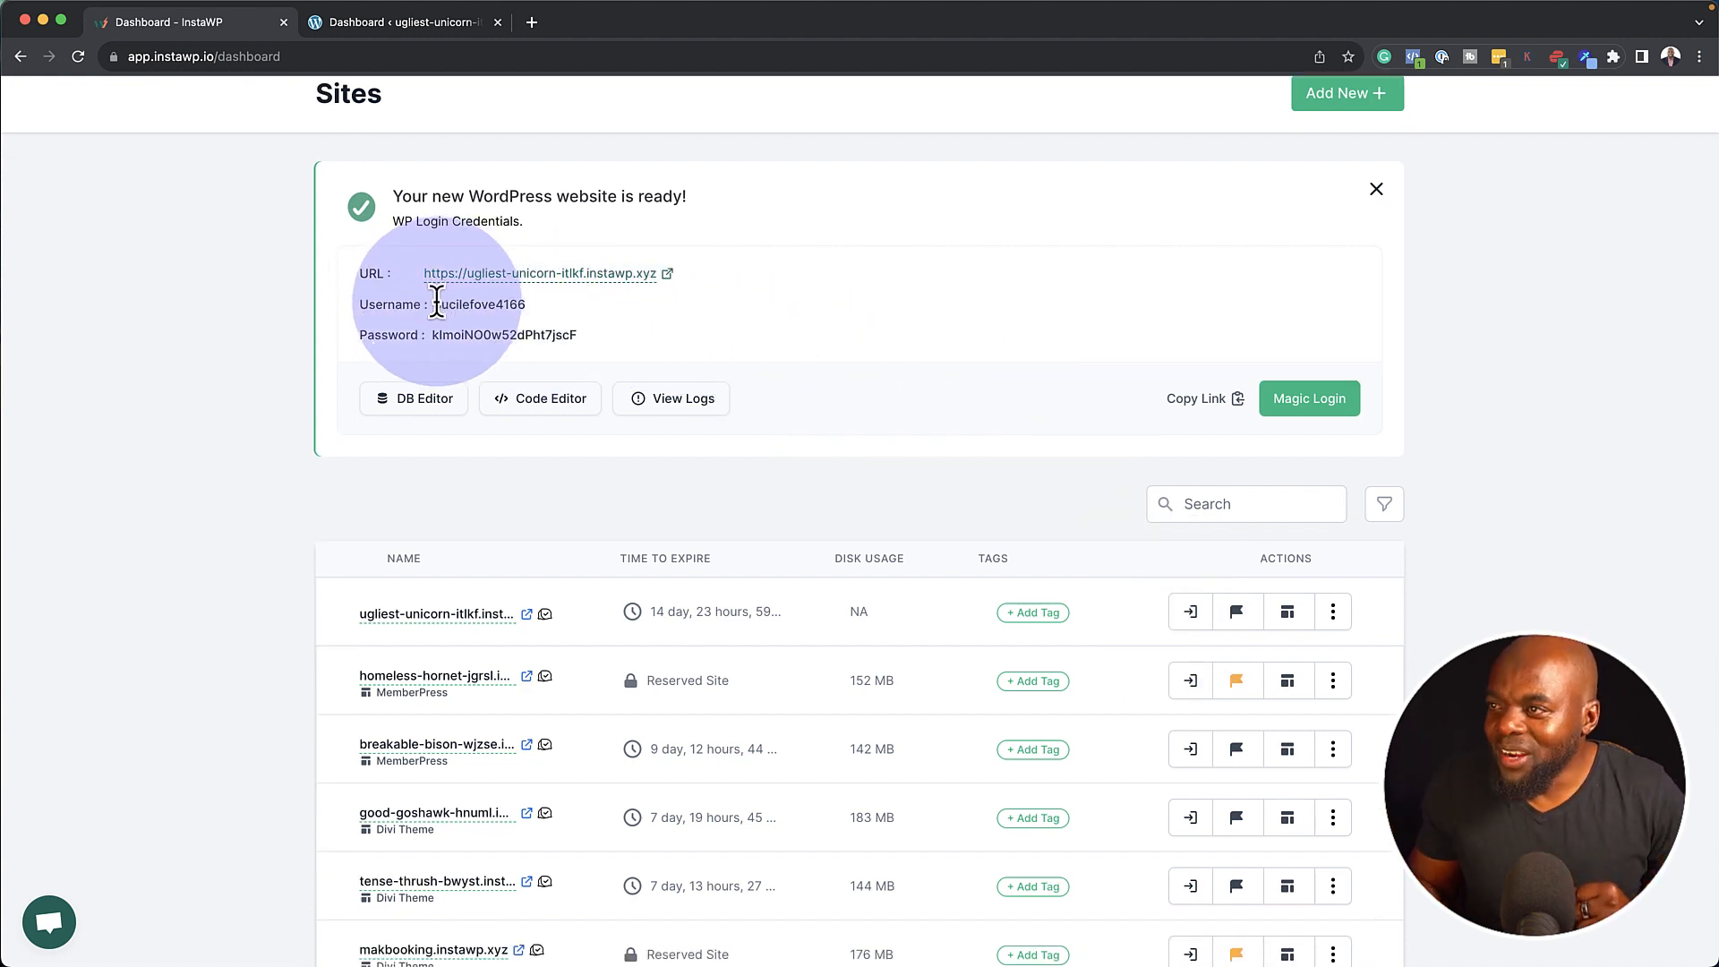
drag(437, 304, 645, 352)
double_click(470, 304)
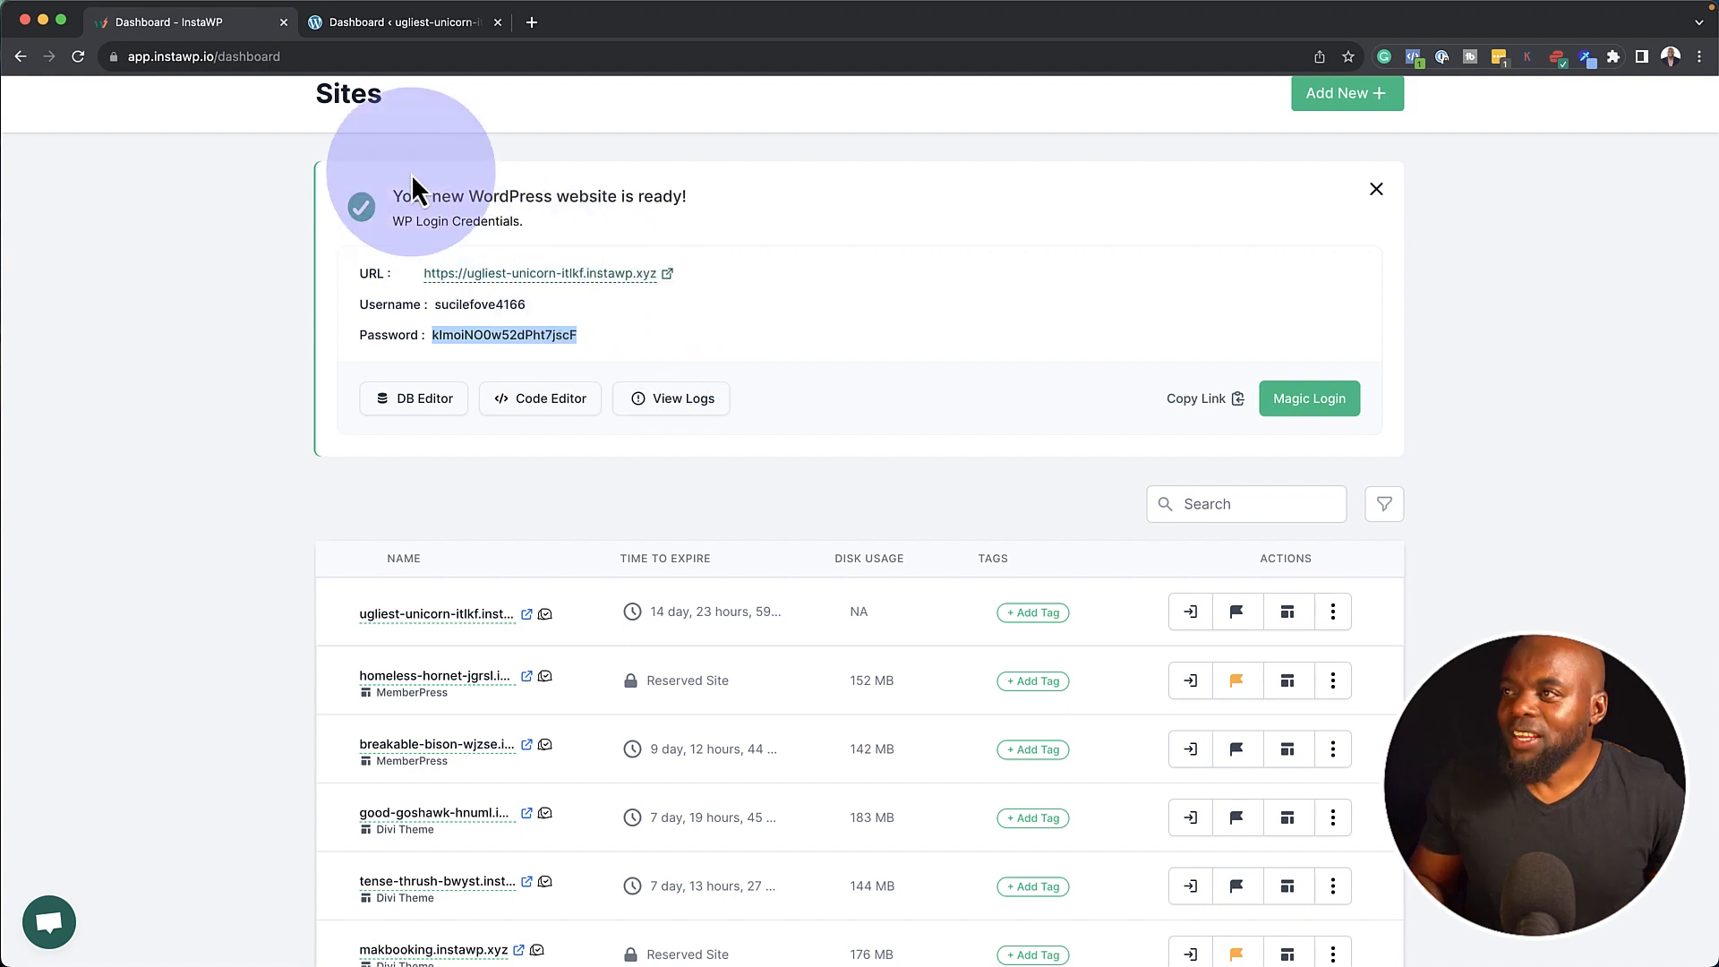
scroll(254, 460, up, 1)
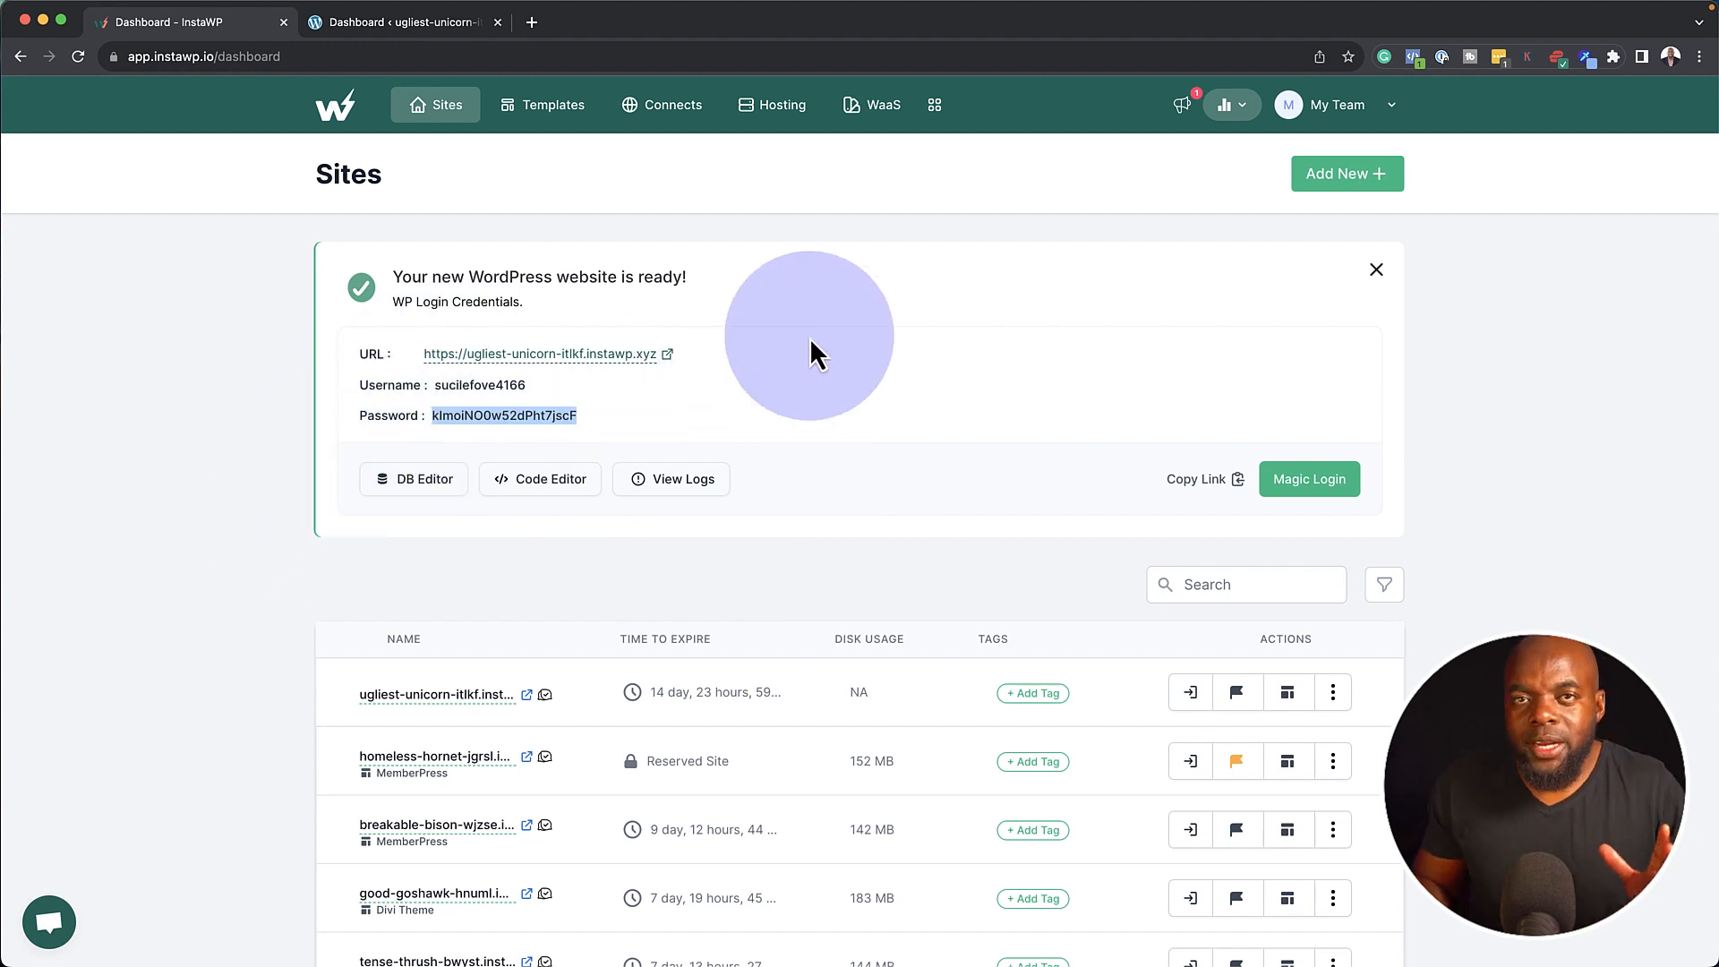
Start a new site and browse Security, Social, Speed, Forms and Backup plugin categories, picking Wordfence and WP-Optimize.
click(1351, 176)
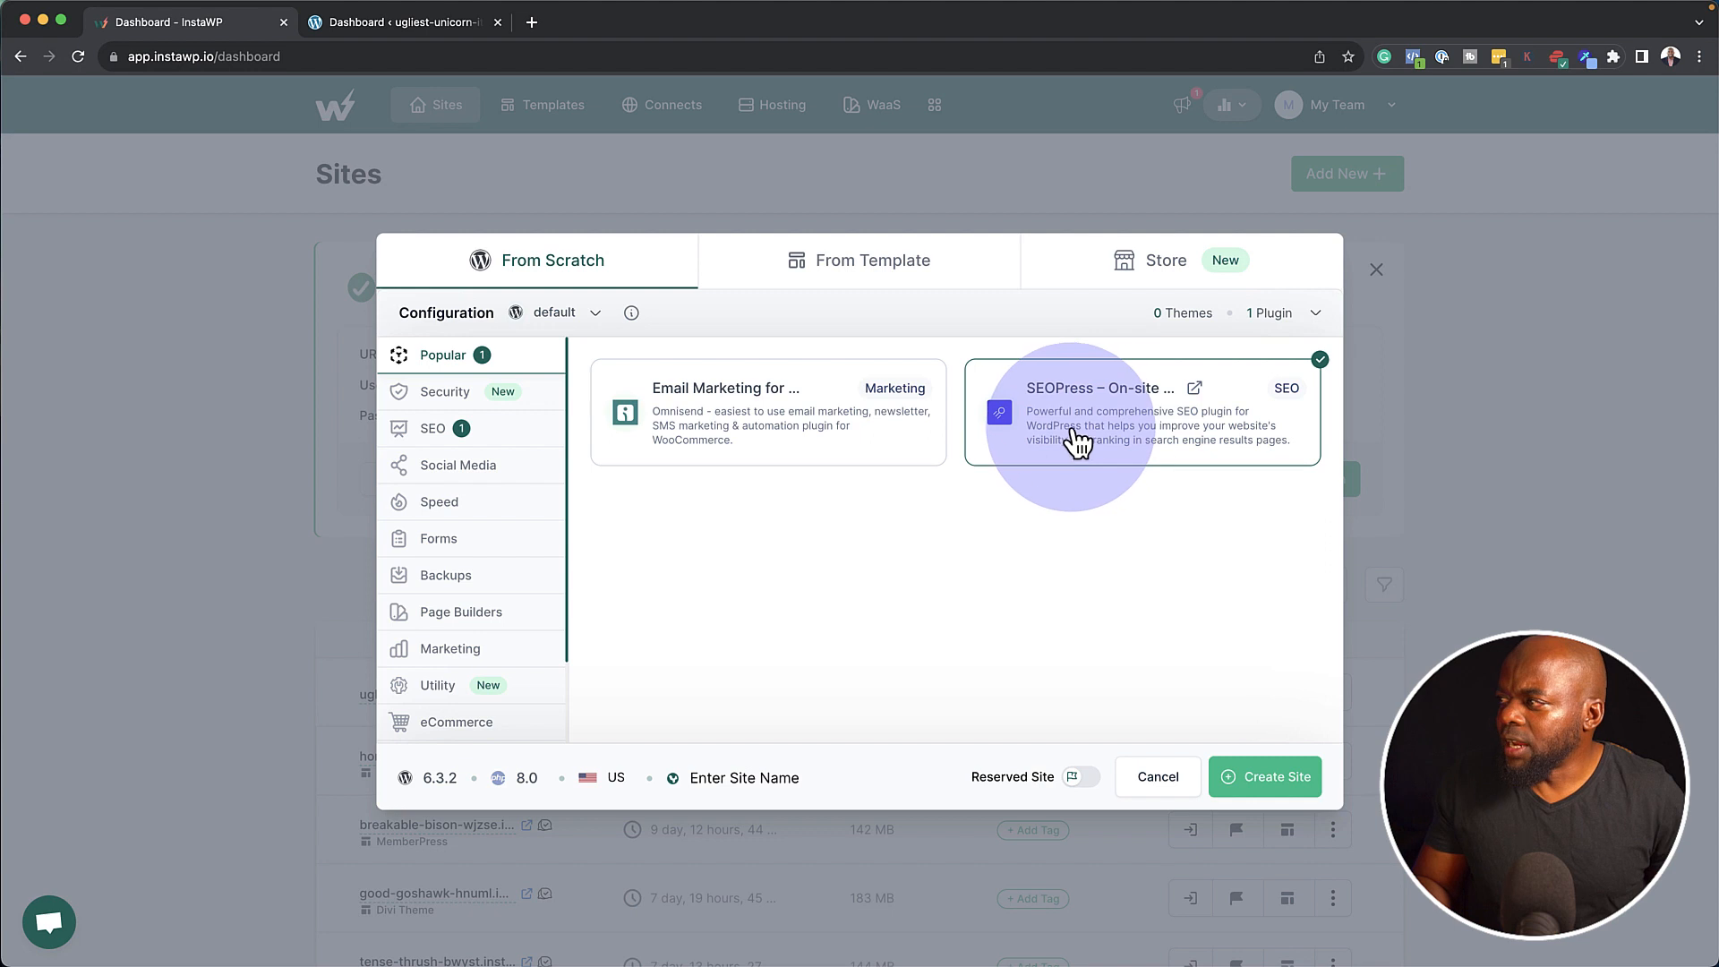
click(438, 404)
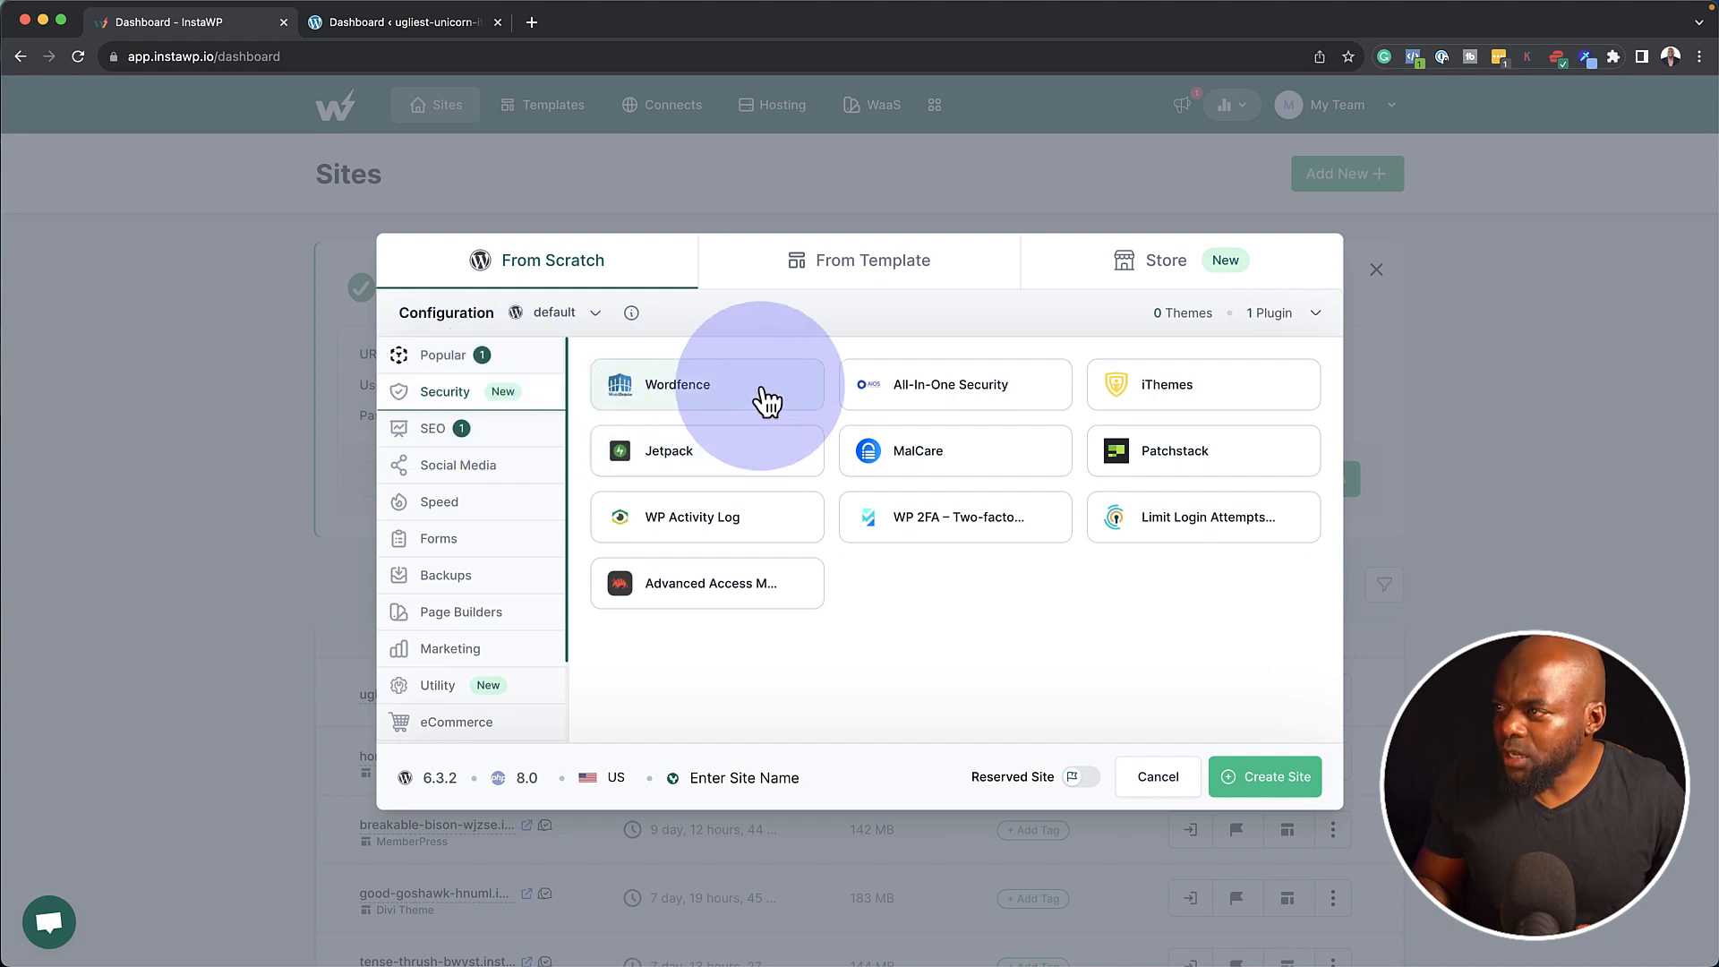
click(521, 482)
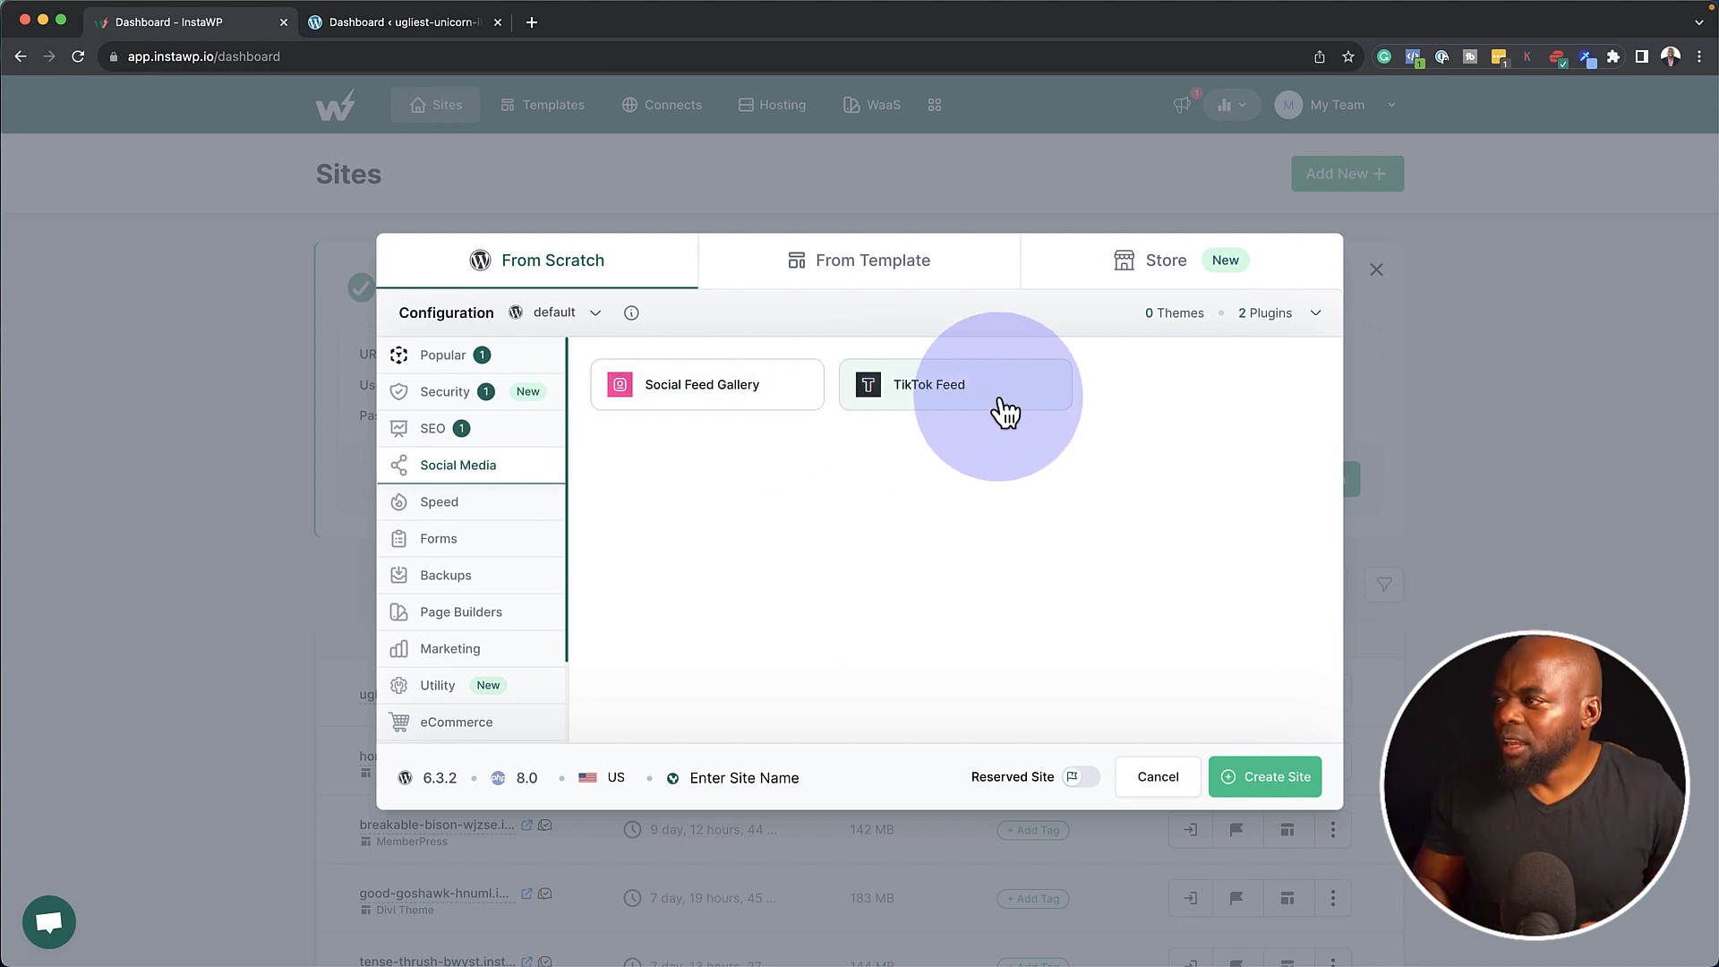
click(473, 509)
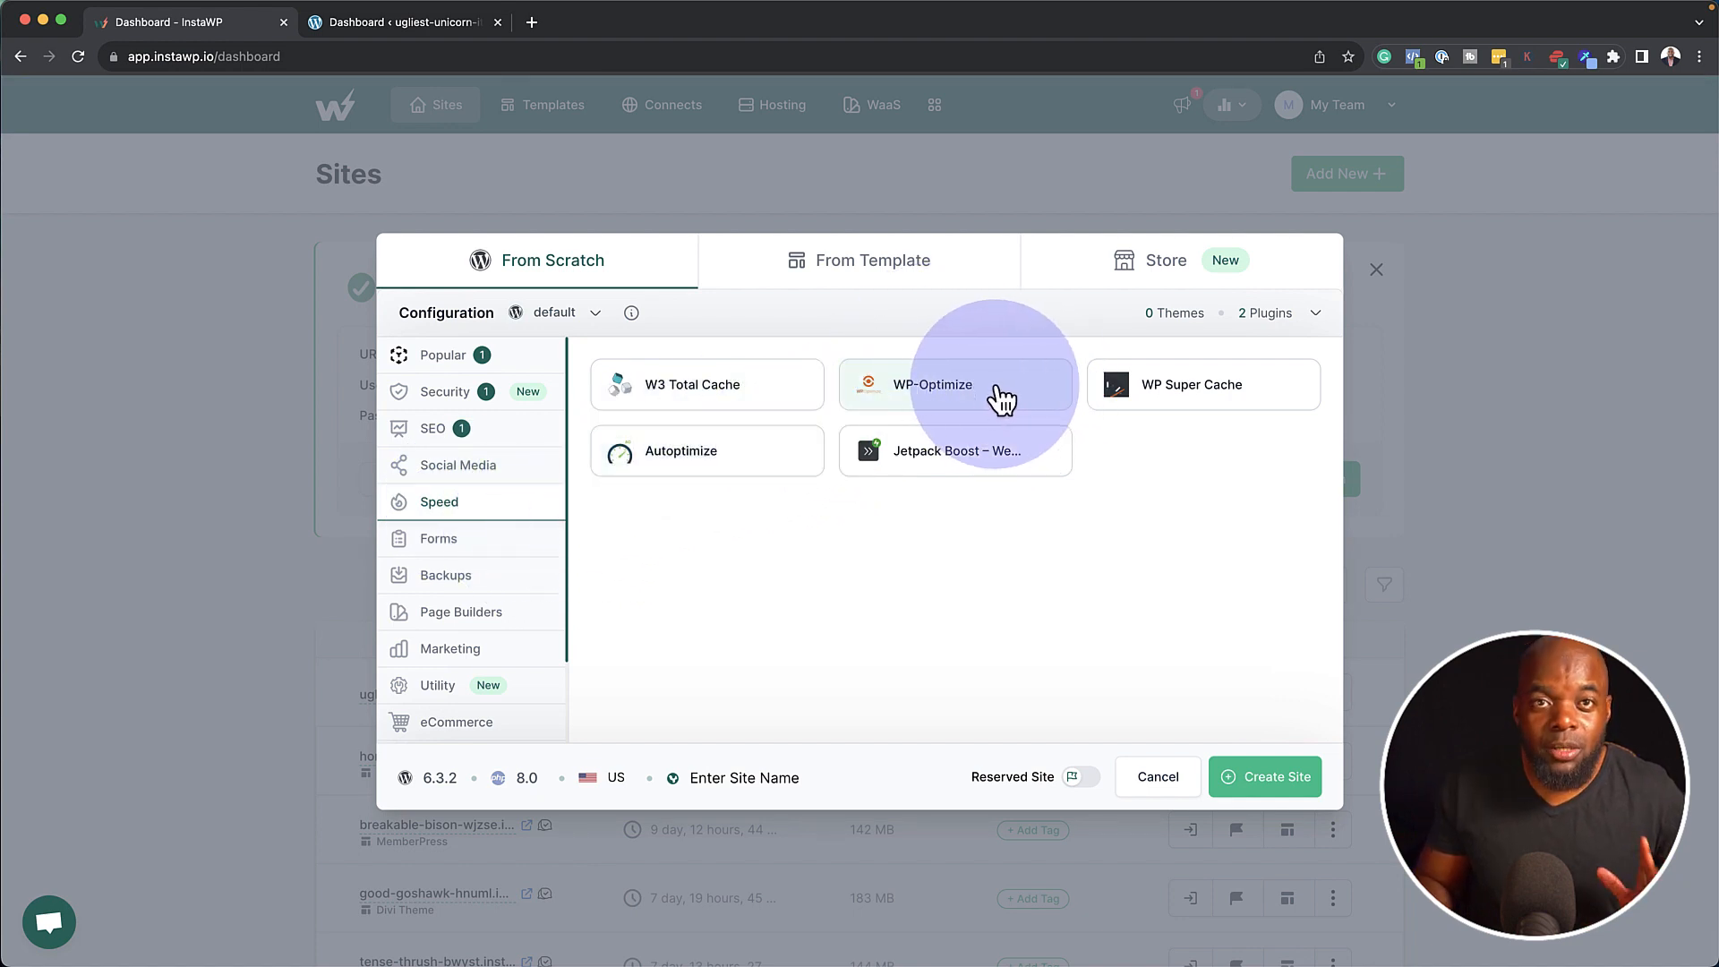
click(523, 554)
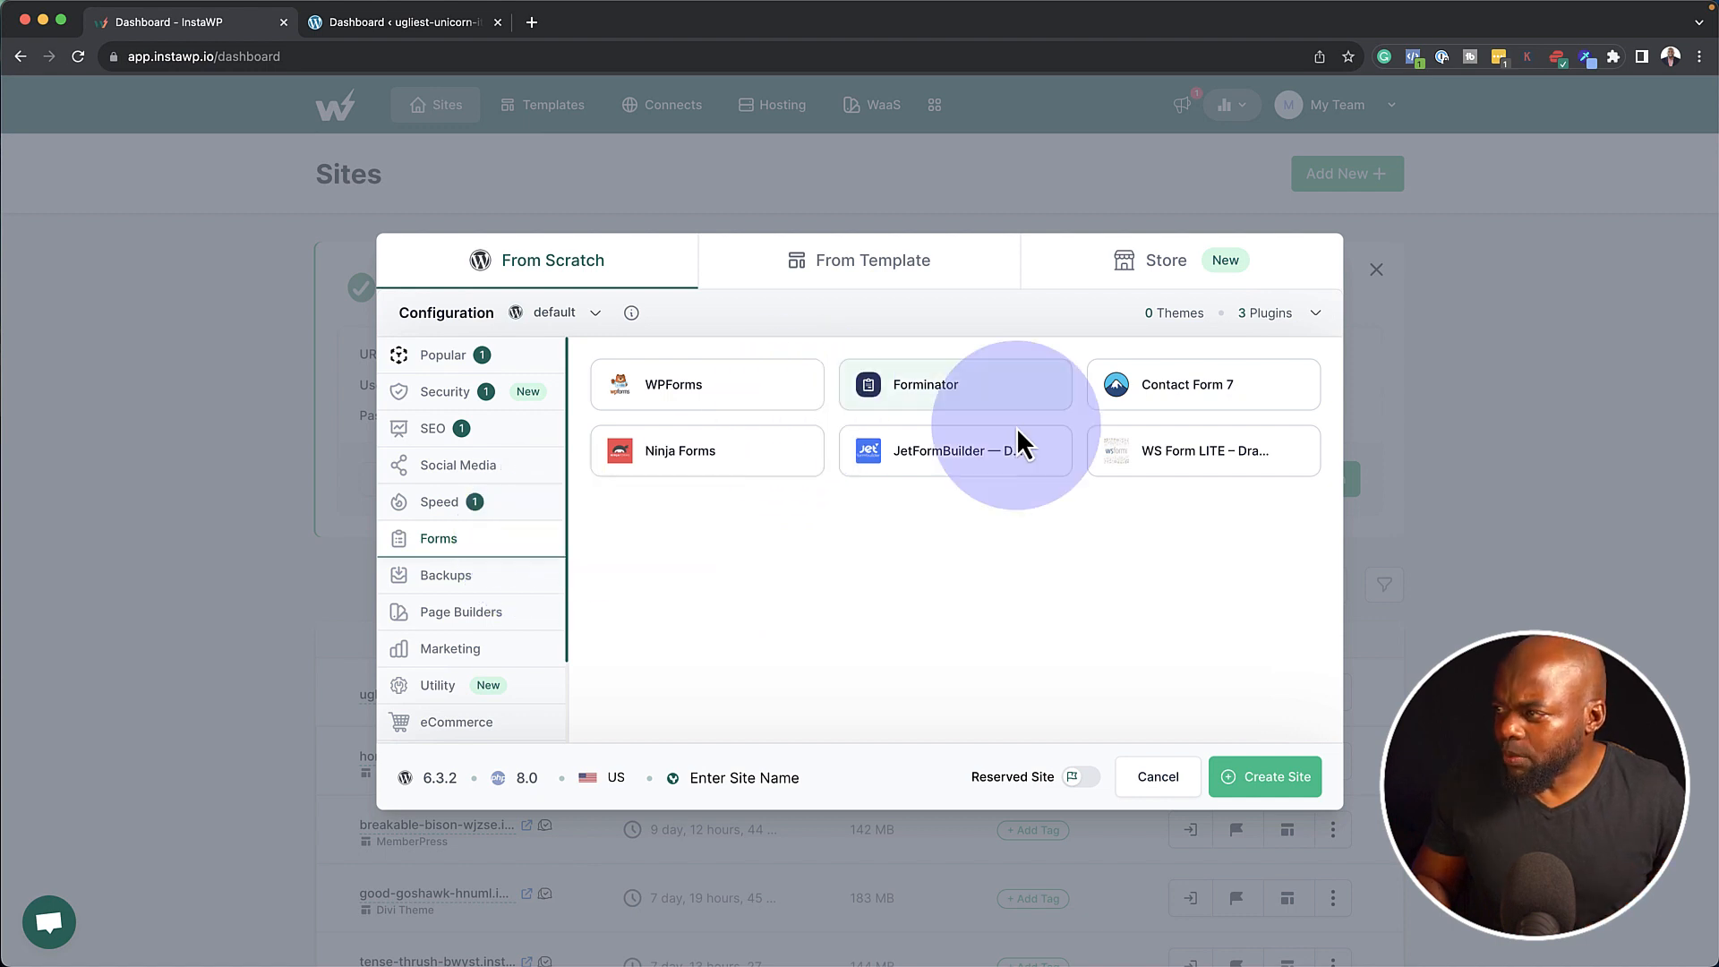
click(496, 586)
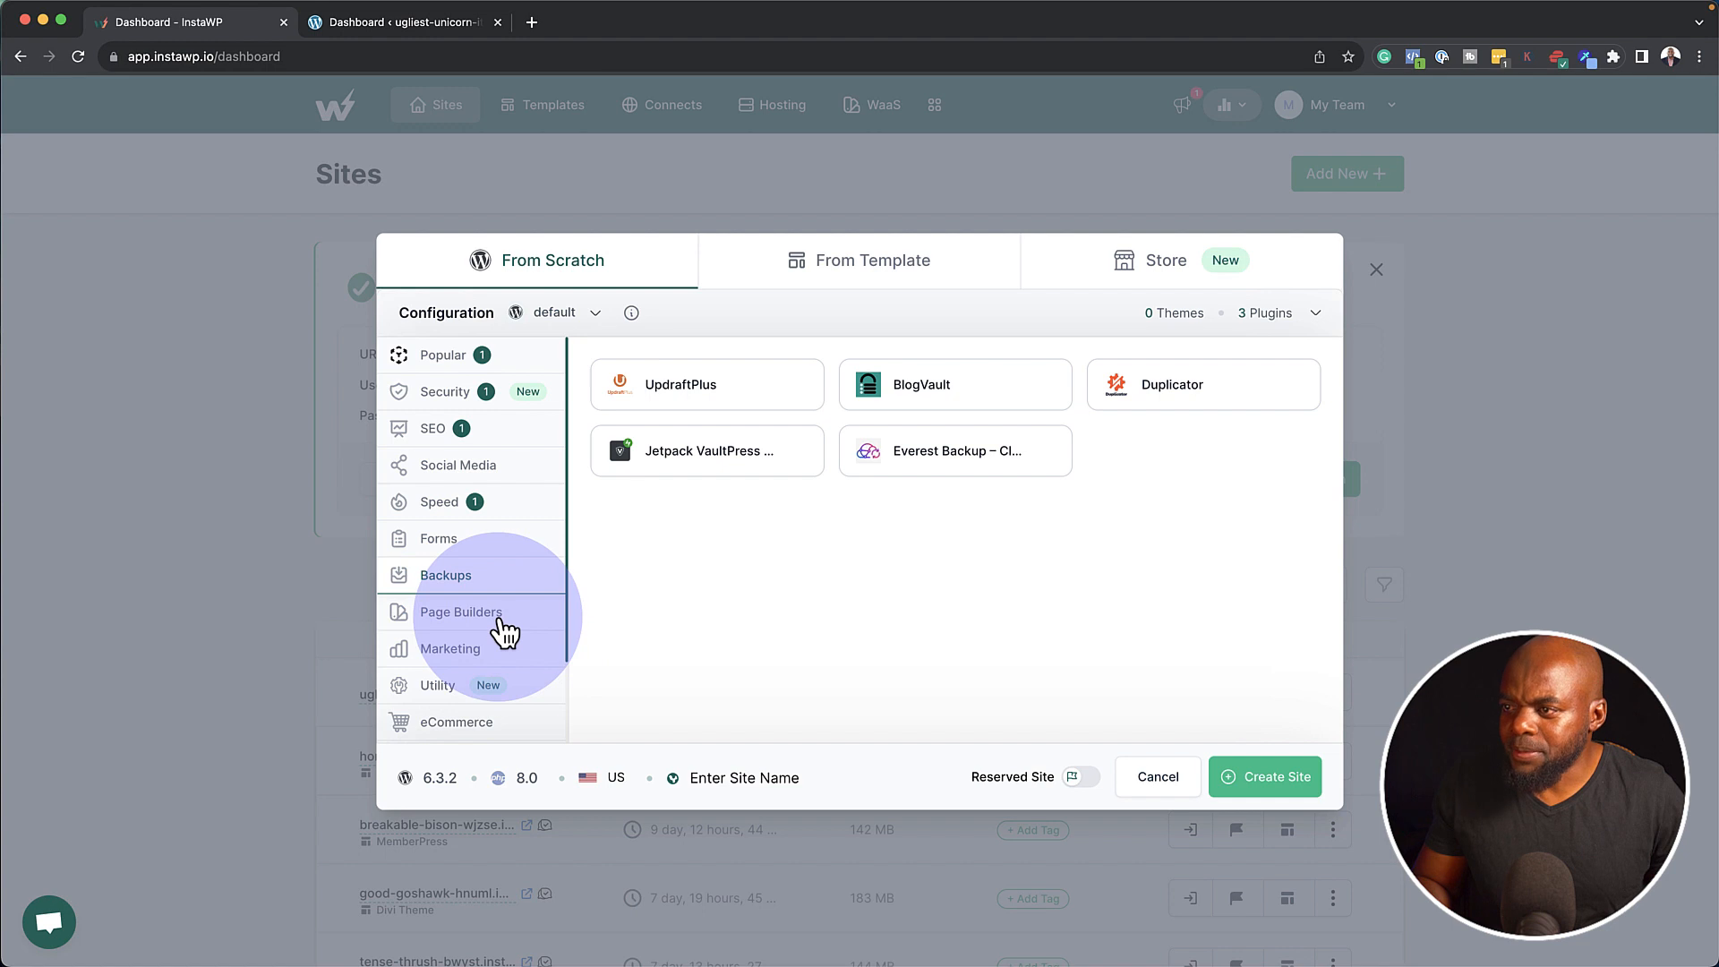
Add Elementor from Page Builders and two email marketing plugins, then view the Utility category.
click(506, 631)
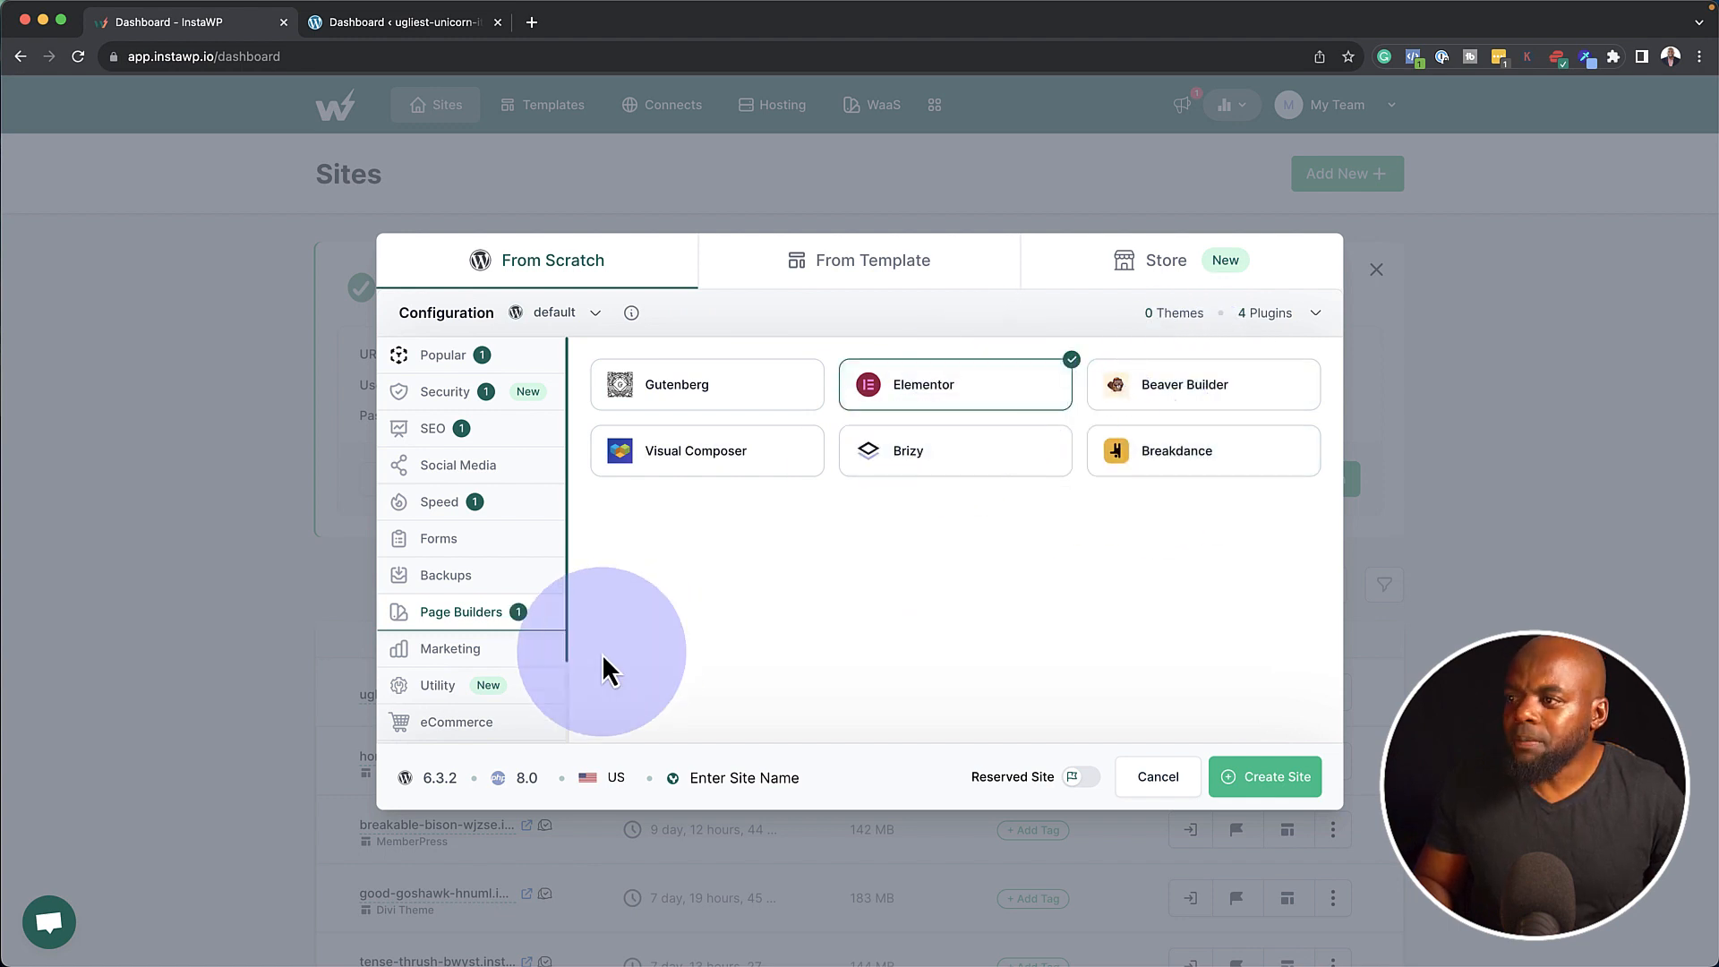
click(537, 652)
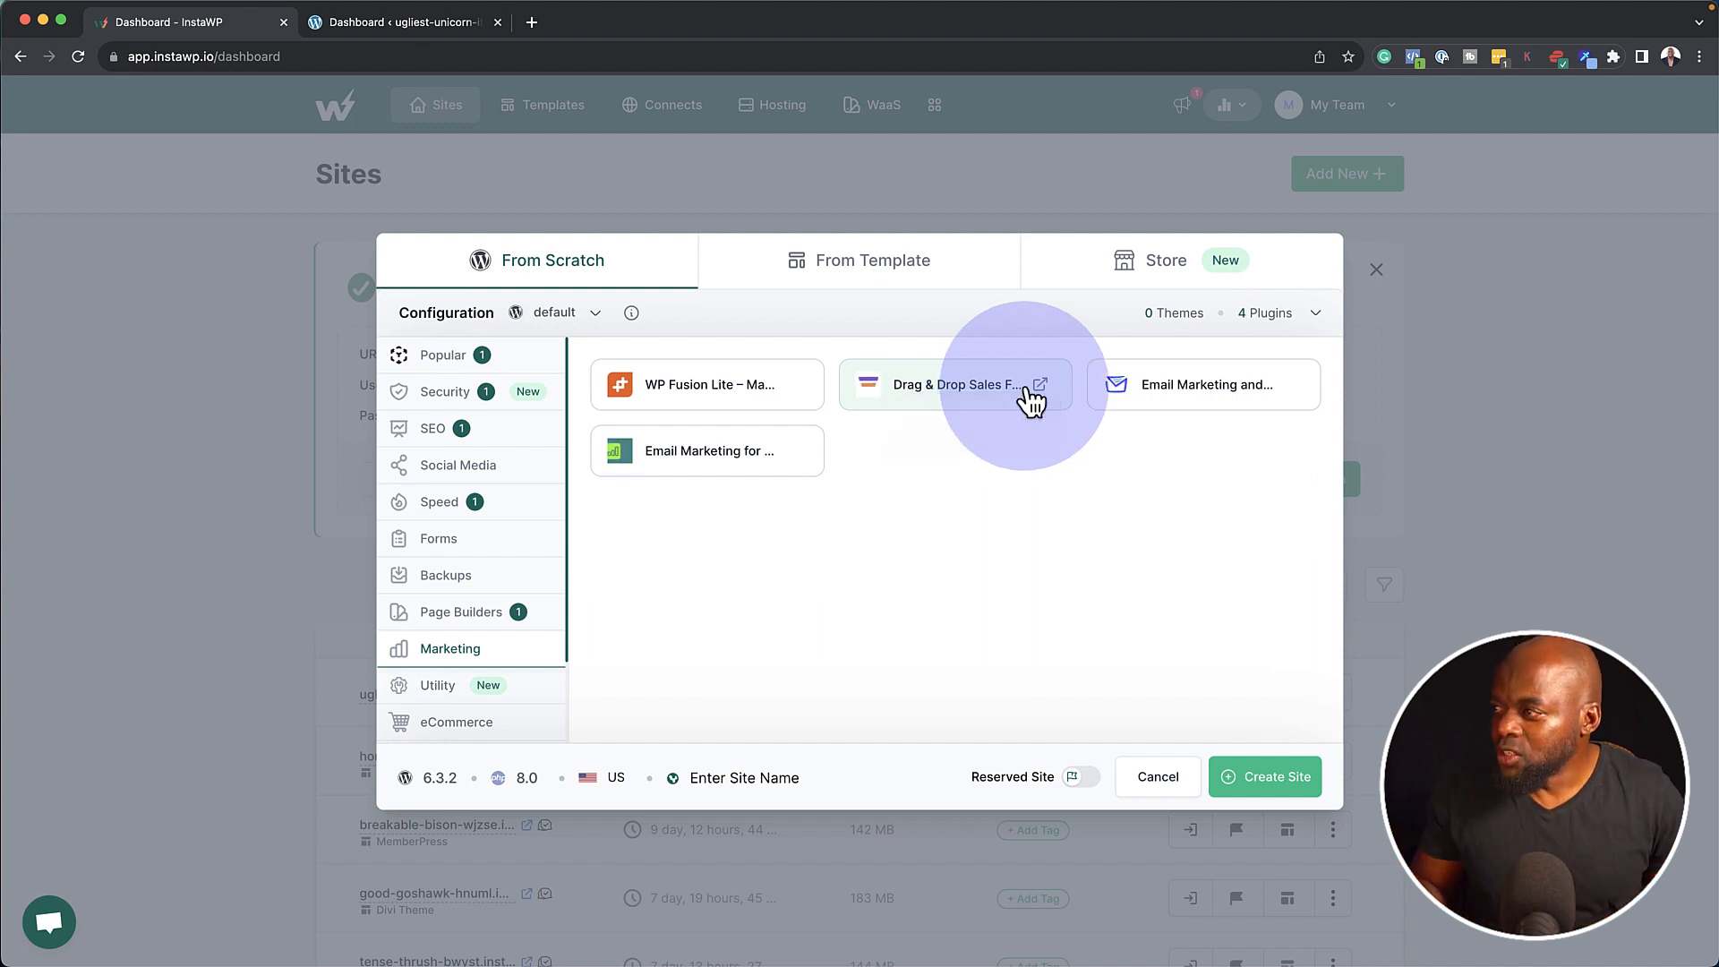
click(1228, 397)
scroll(541, 685, down, 3)
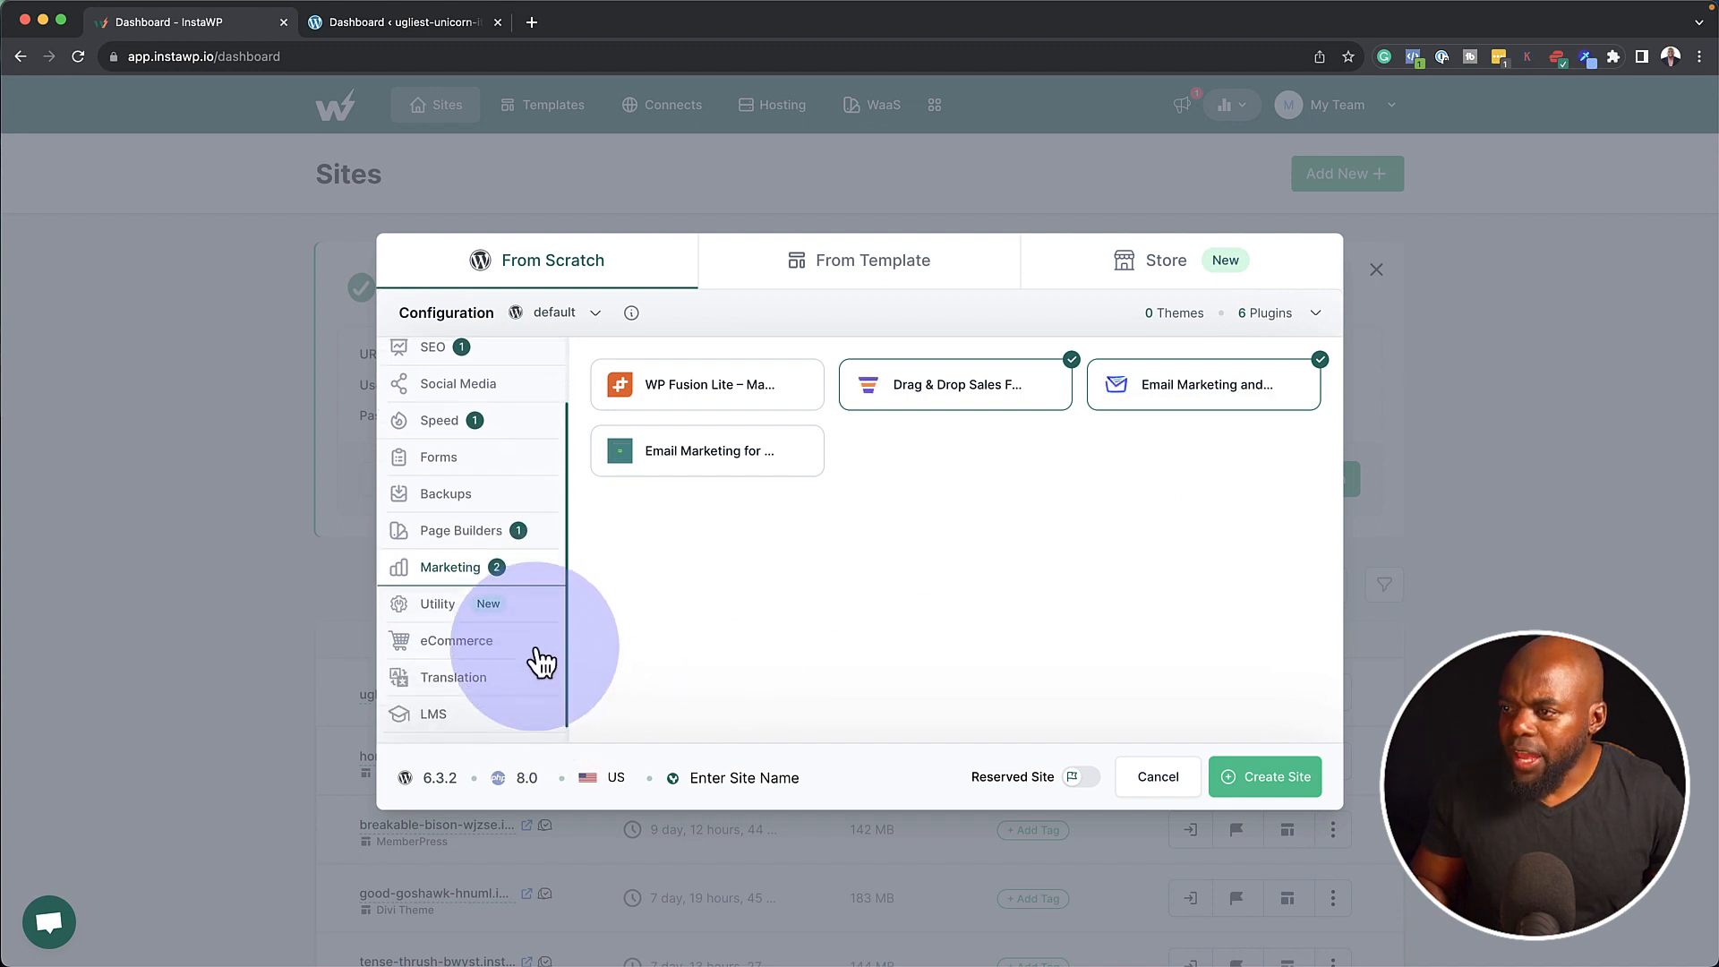
click(529, 603)
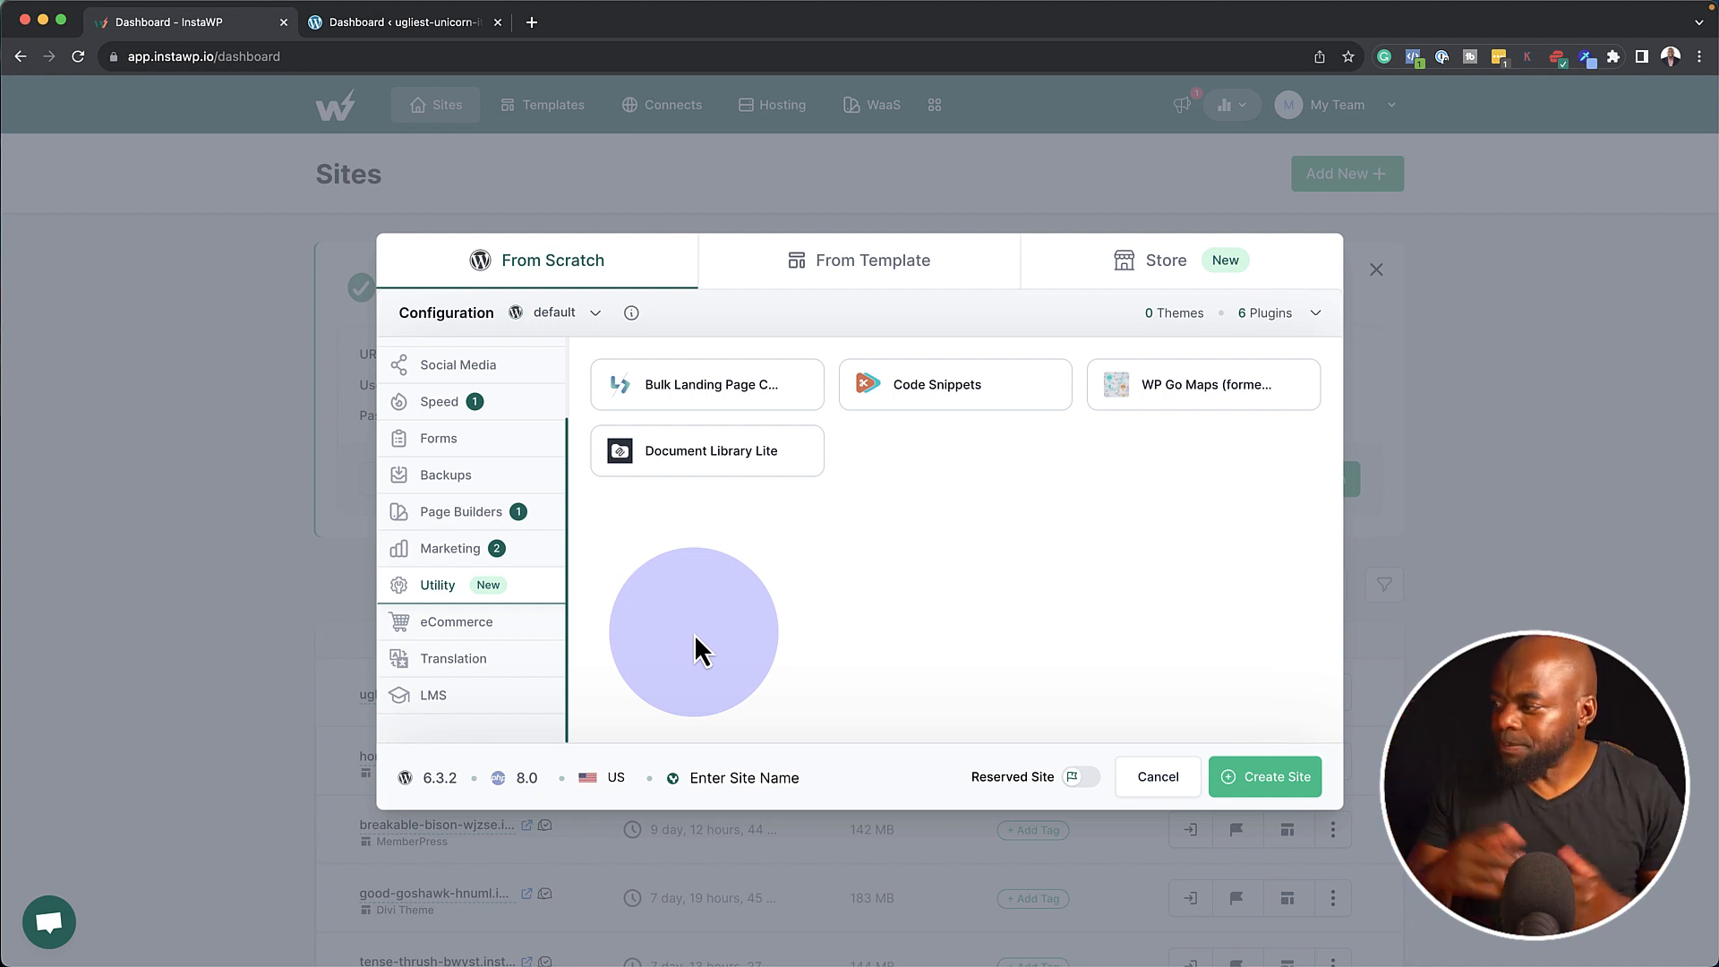
Name the site MakTestSite, toggle Reserved Site, and create it with the six chosen plugins.
click(766, 778)
text(Mak)
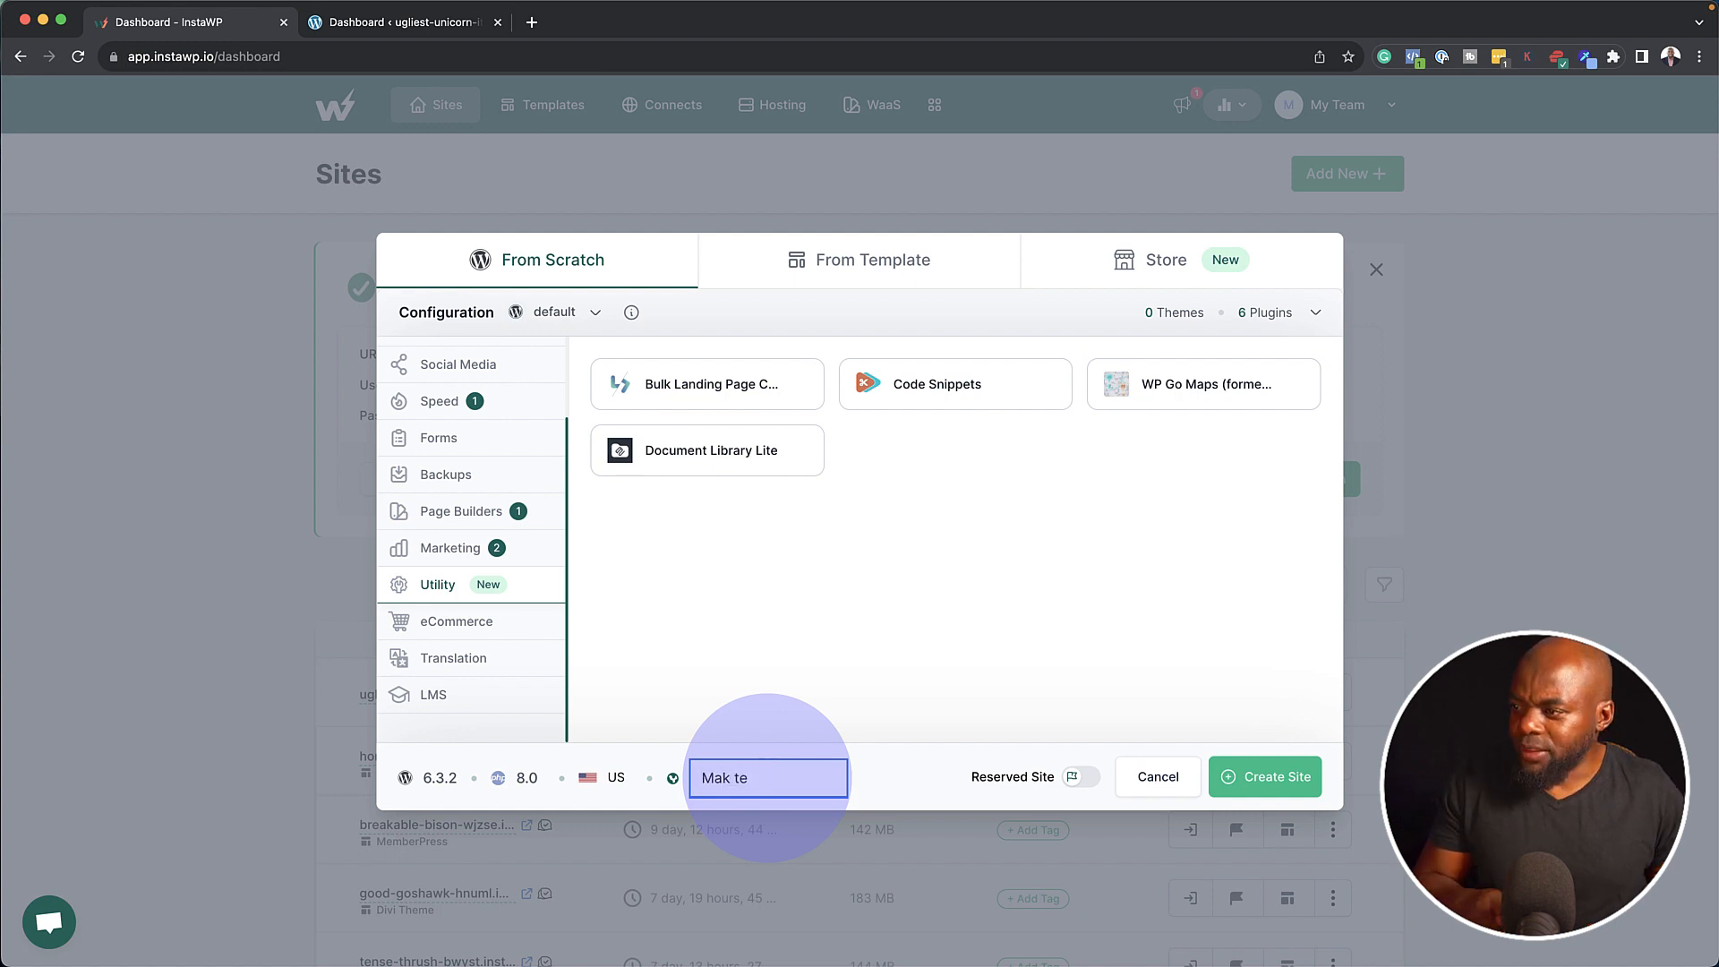
text(TestSite)
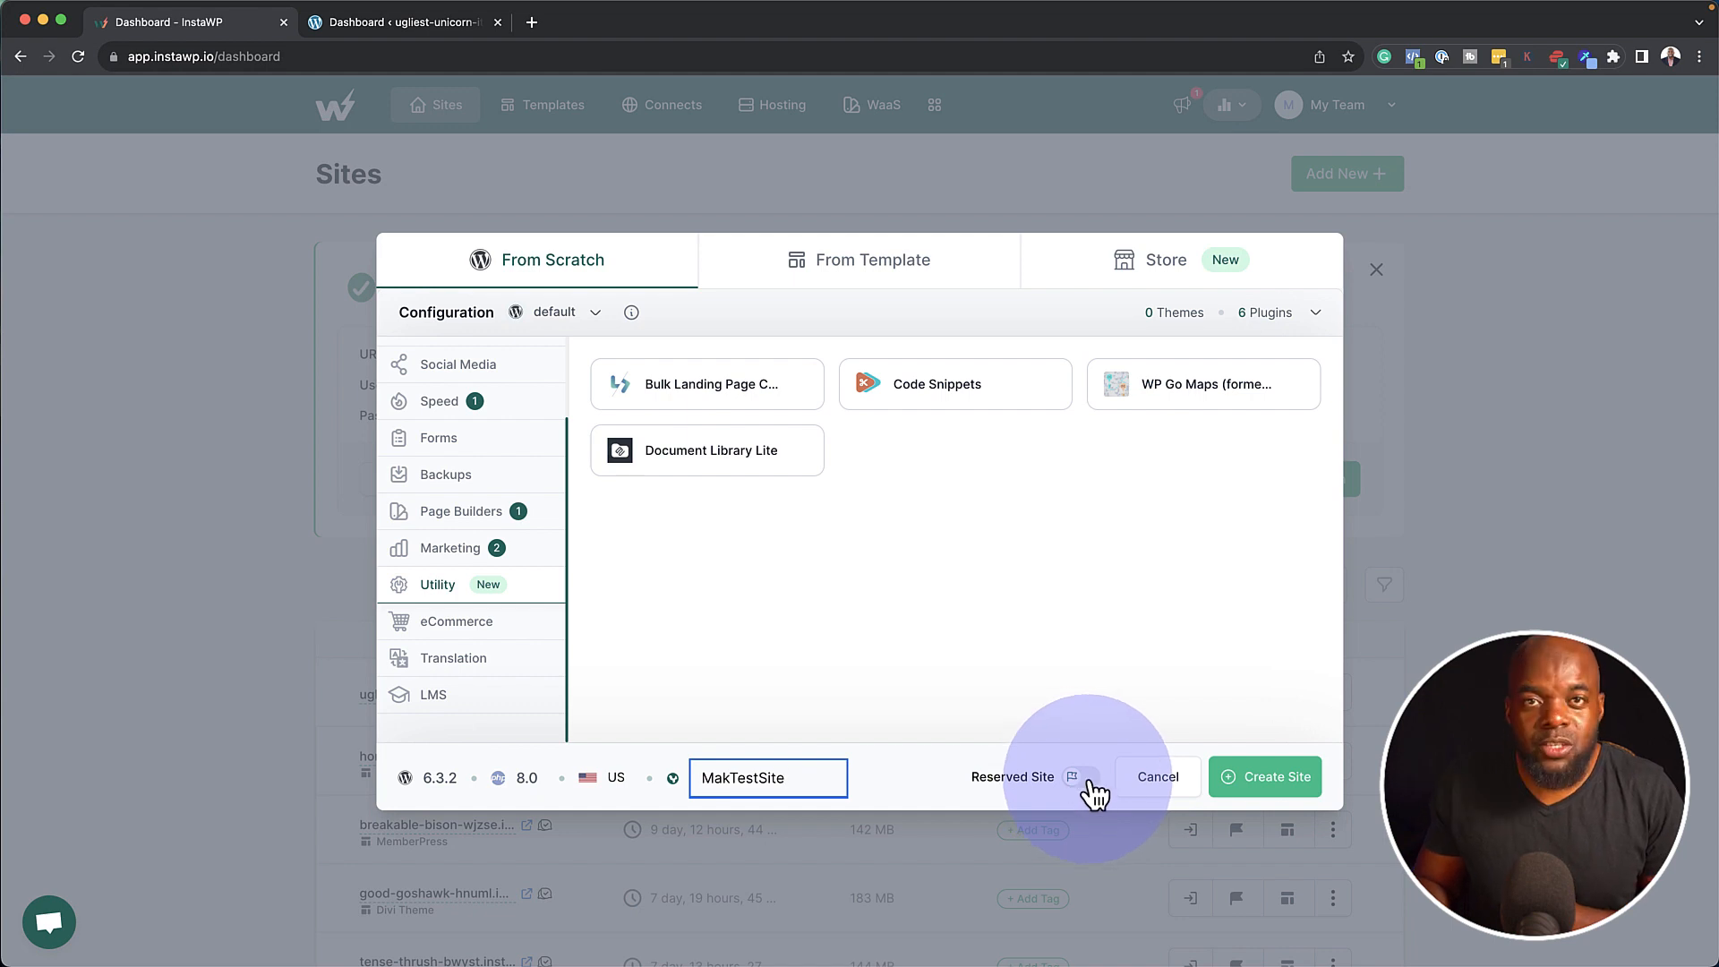
click(1081, 777)
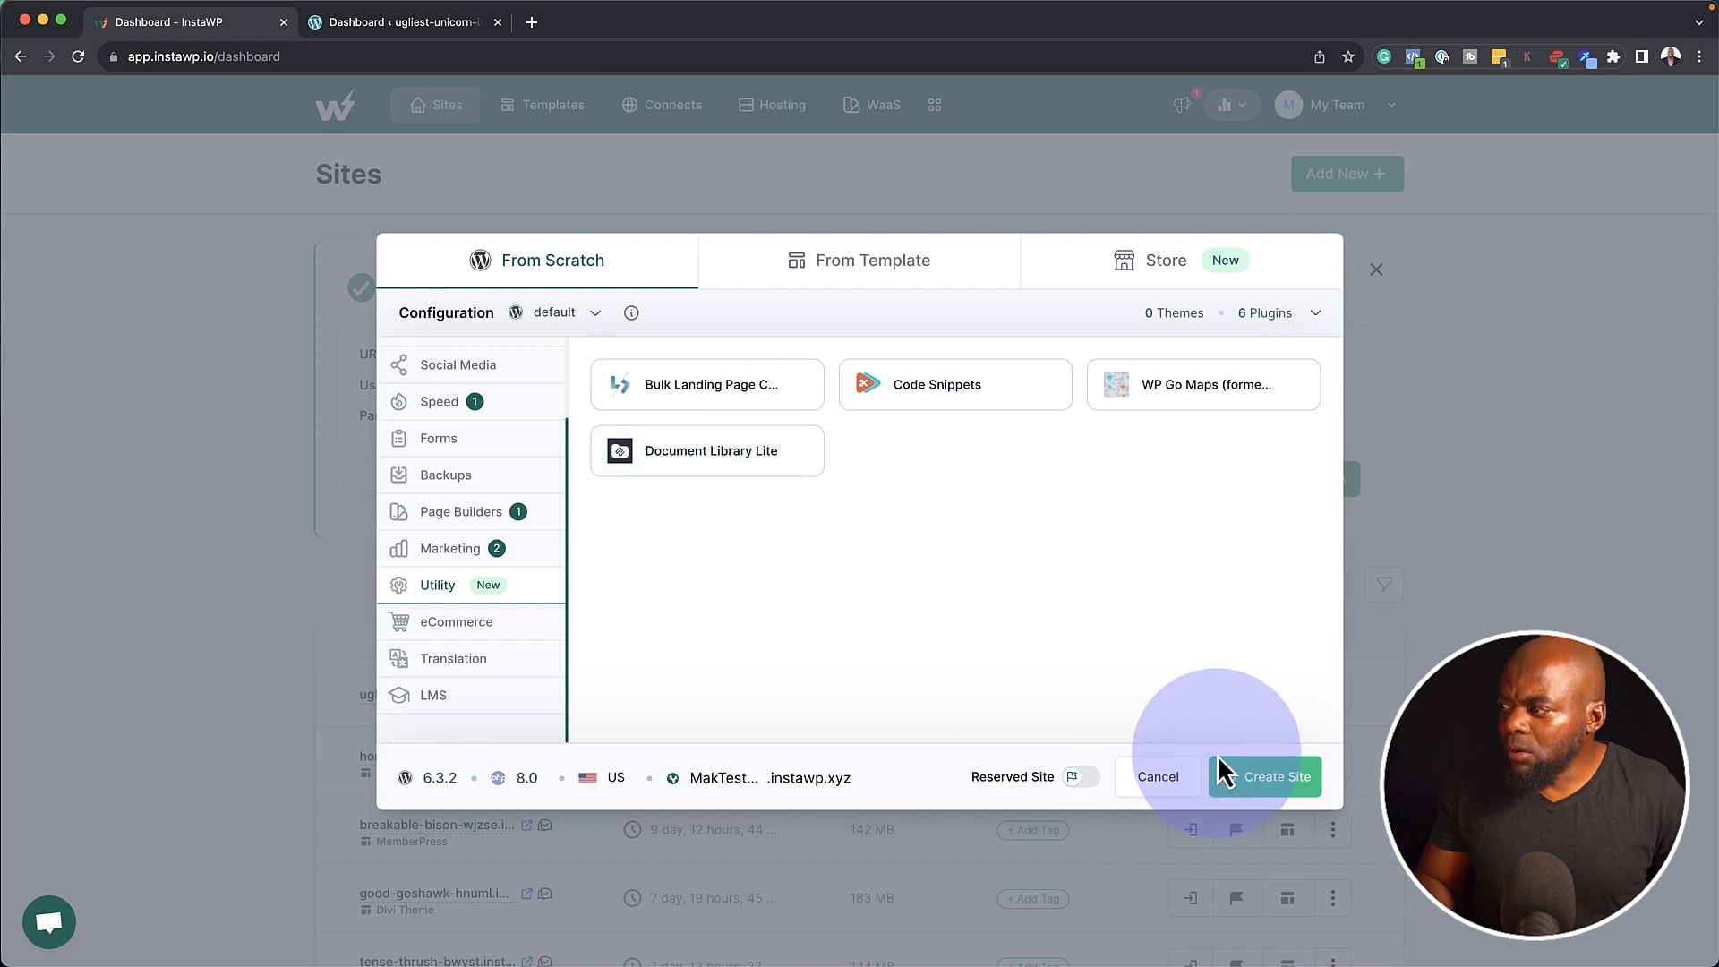
click(1286, 793)
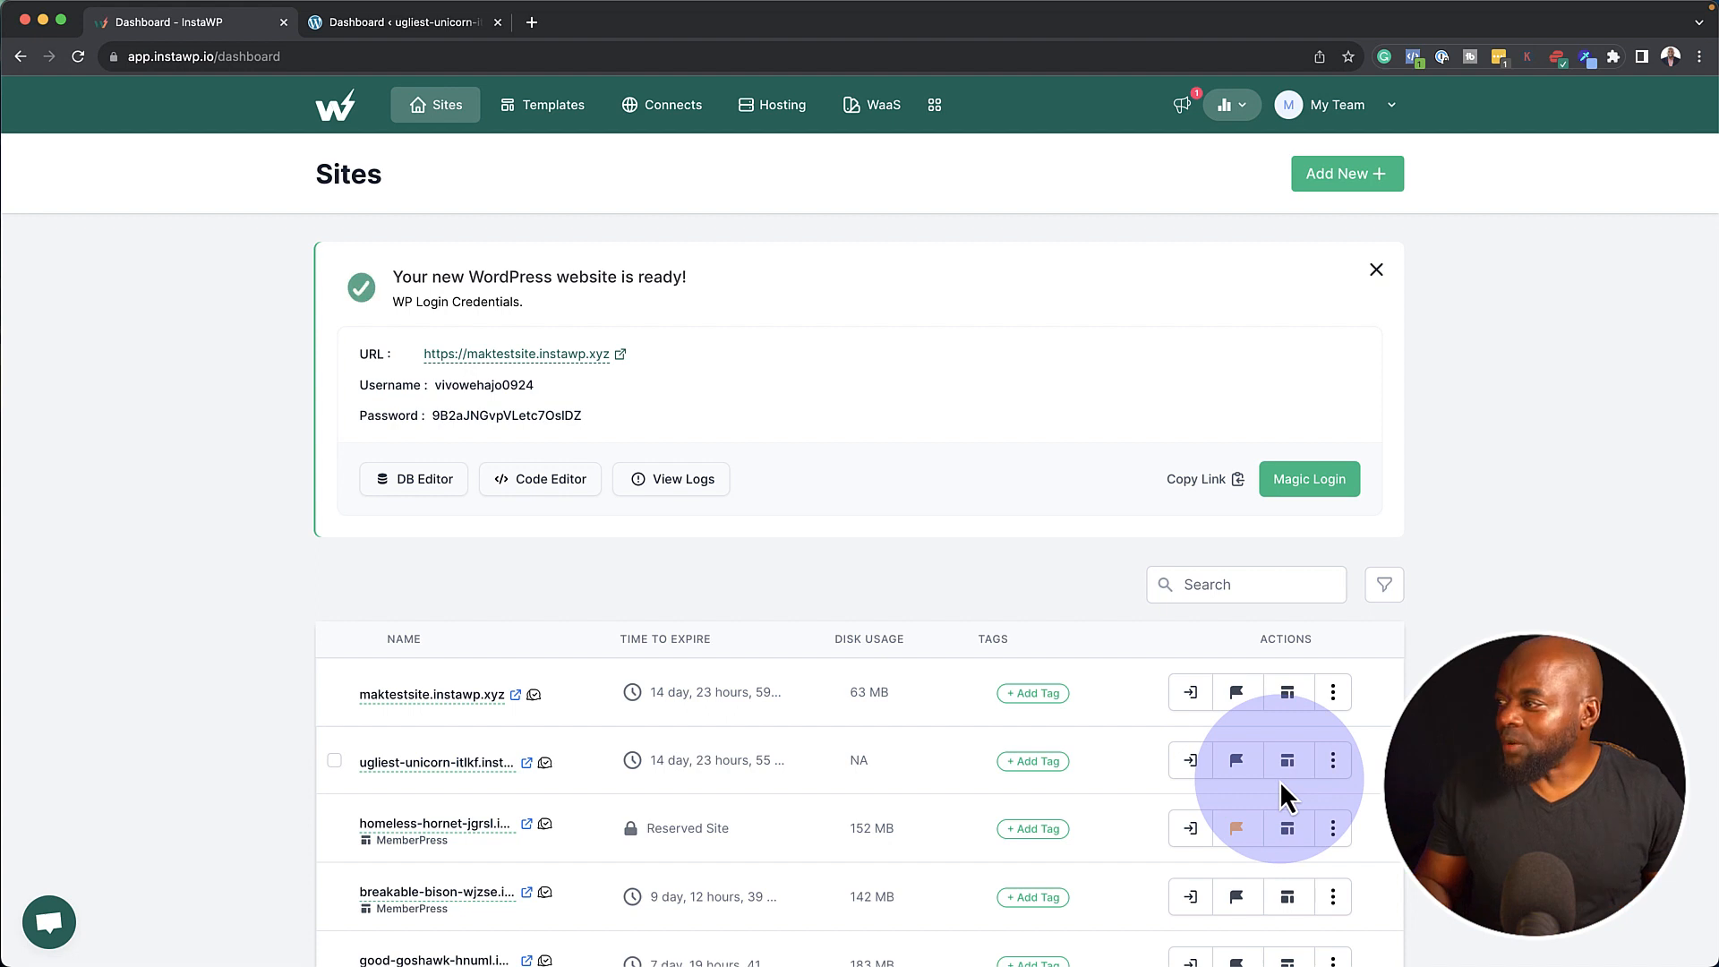
Magic-login to MakTestSite's WordPress admin to review installed plugins, then return to the Sites dashboard.
click(1306, 481)
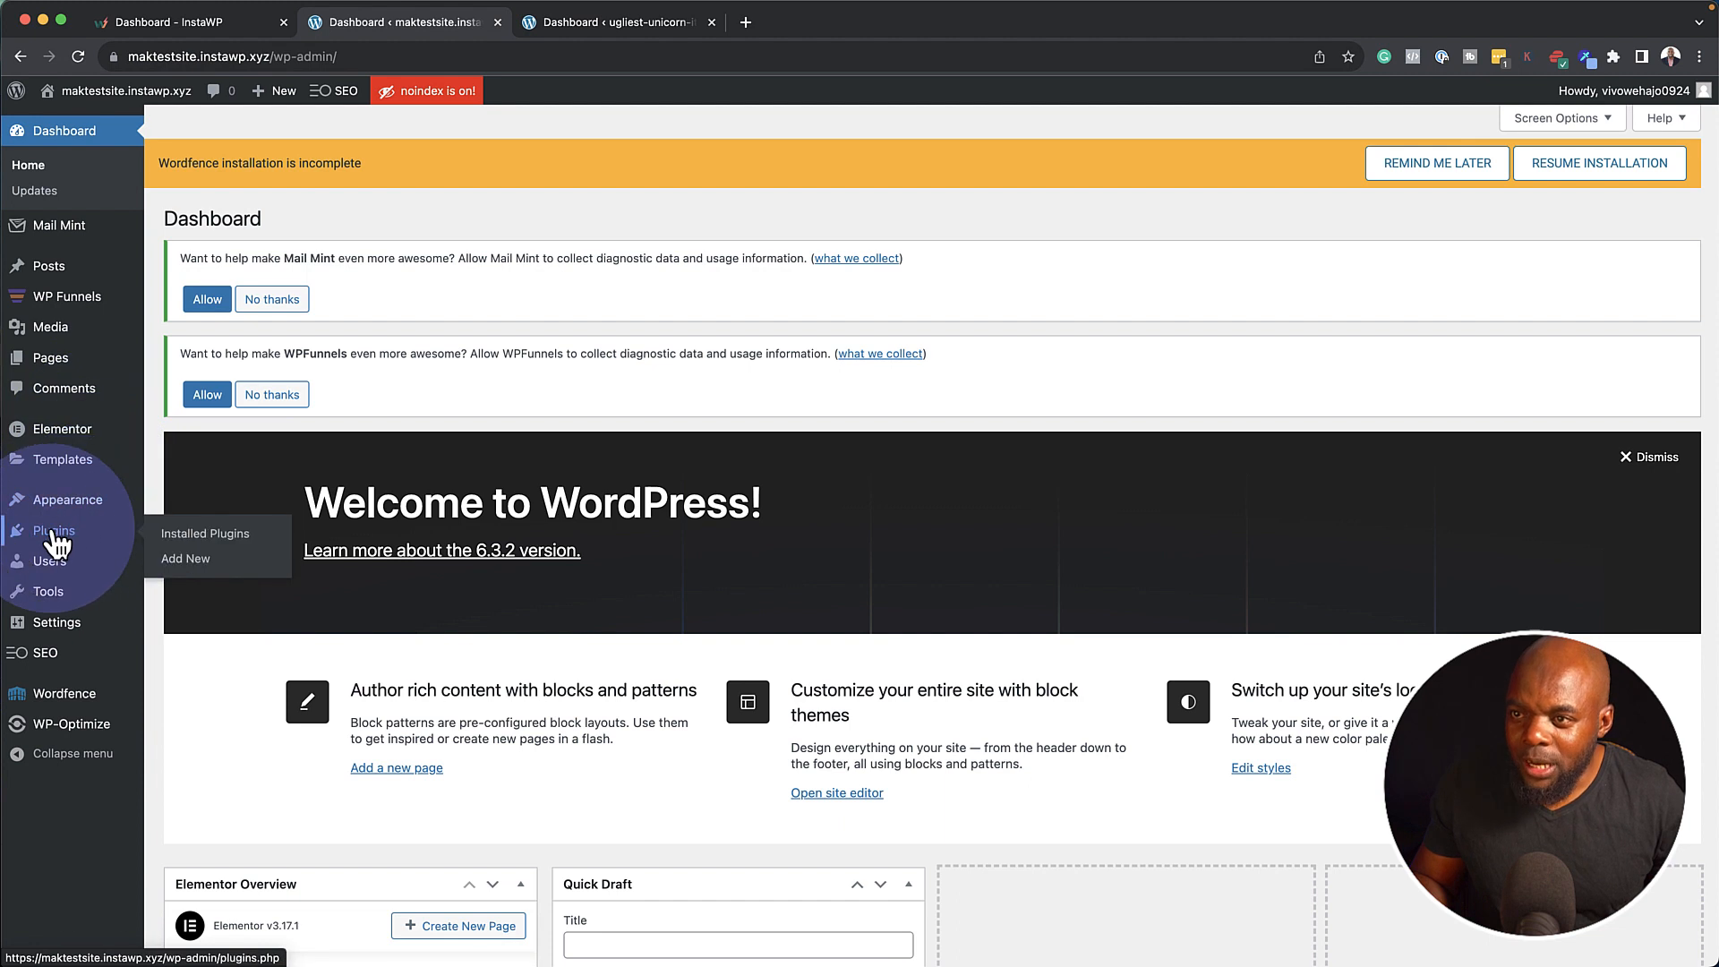
mouse_move(54, 531)
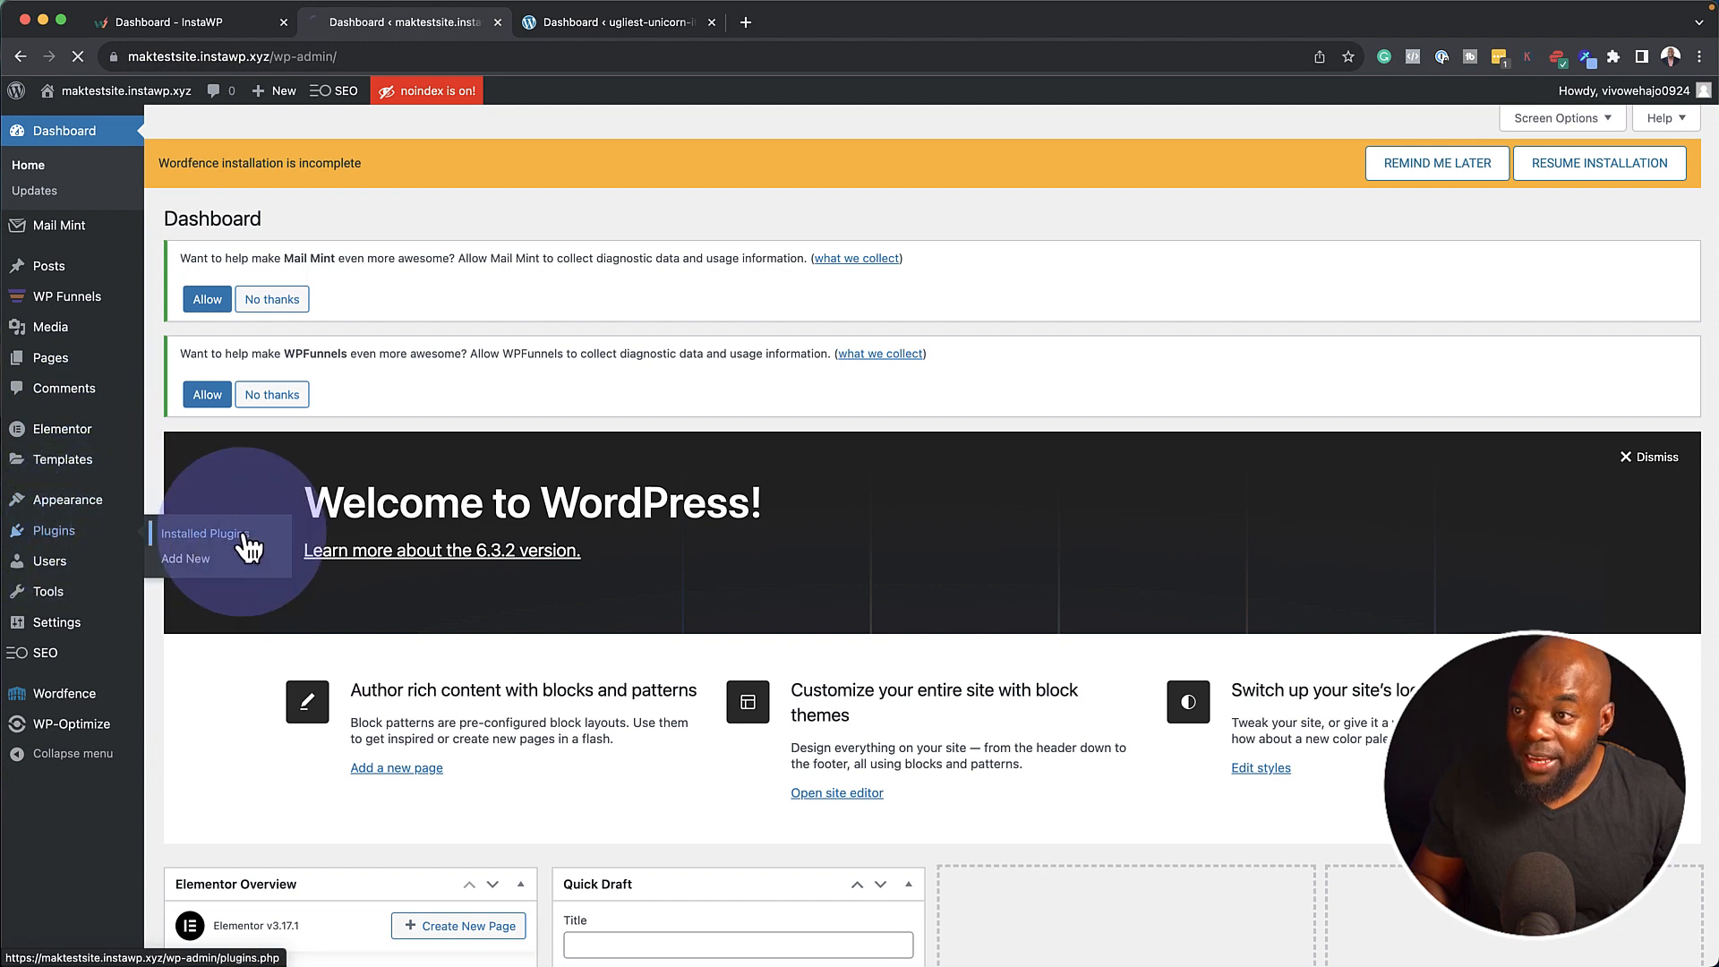
scroll(403, 564, down, 3)
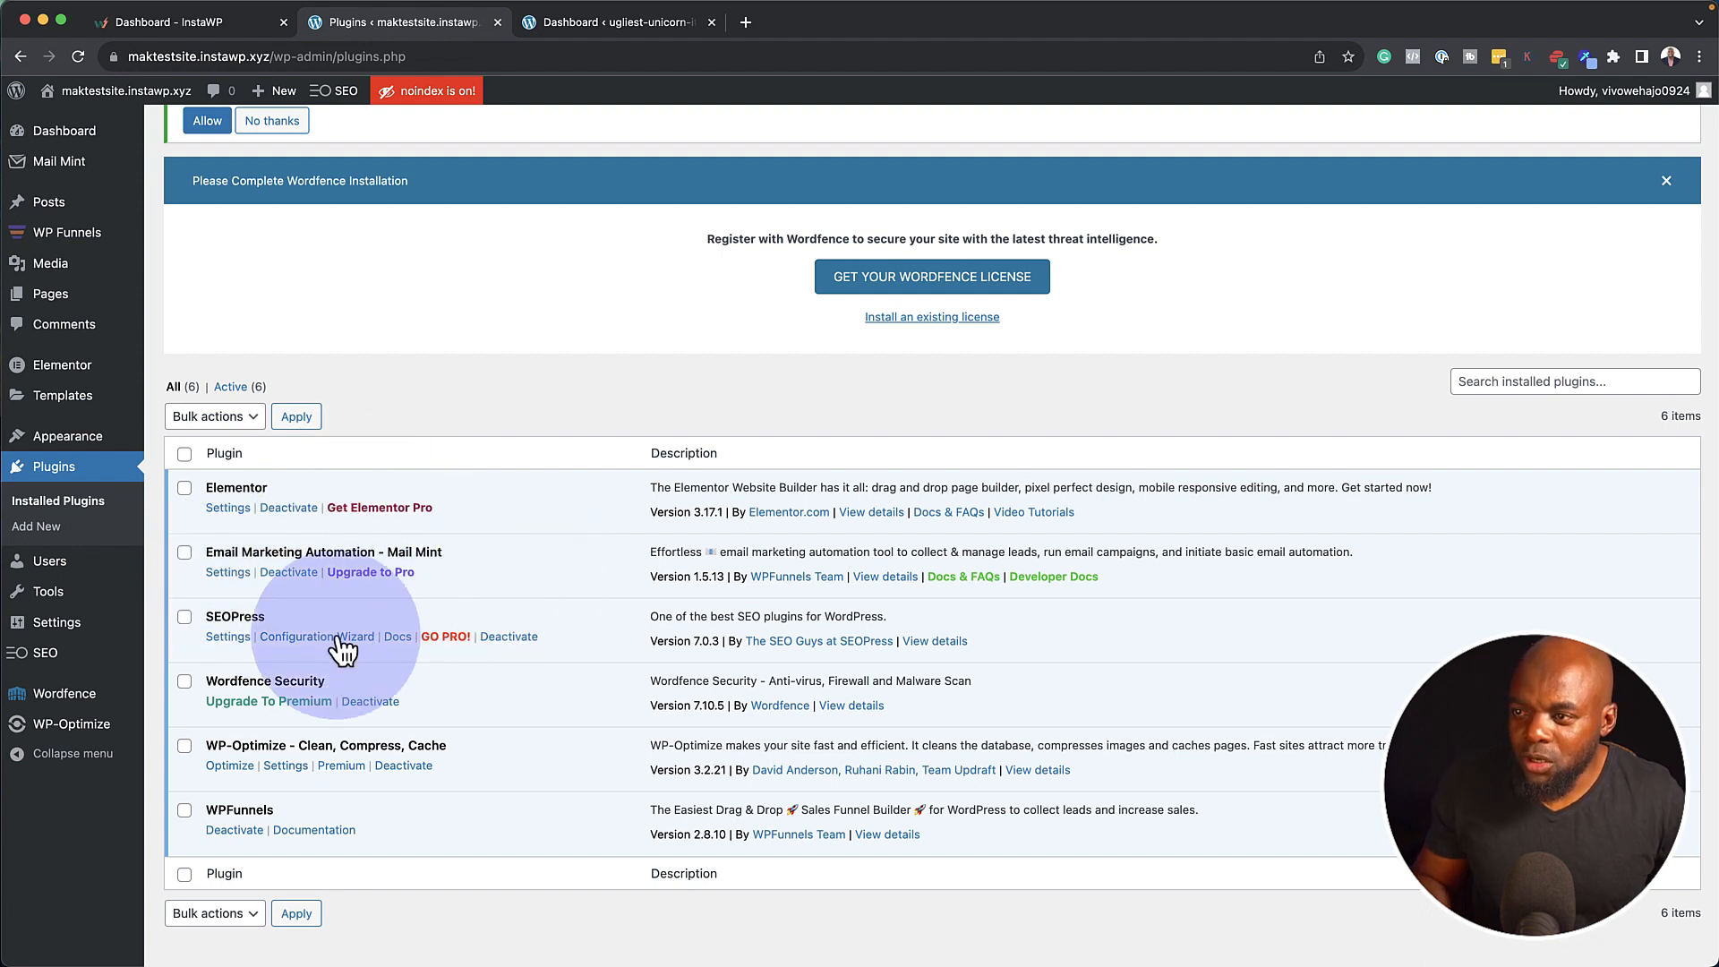
scroll(392, 685, down, 1)
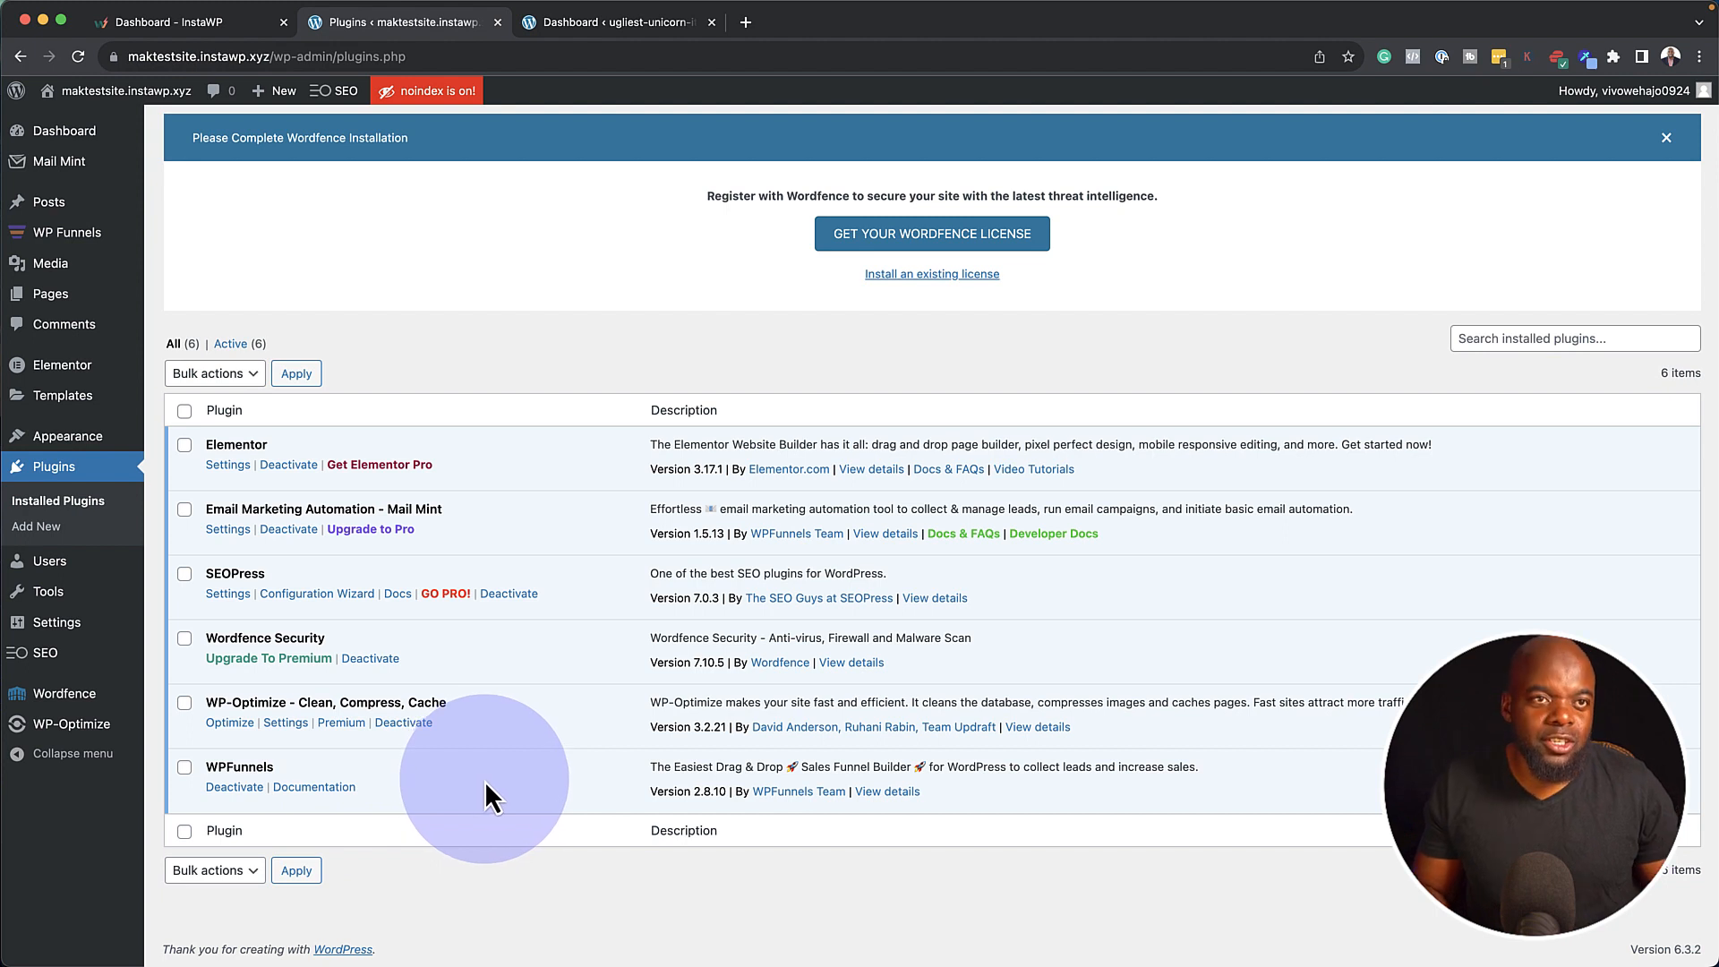
scroll(484, 781, up, 1)
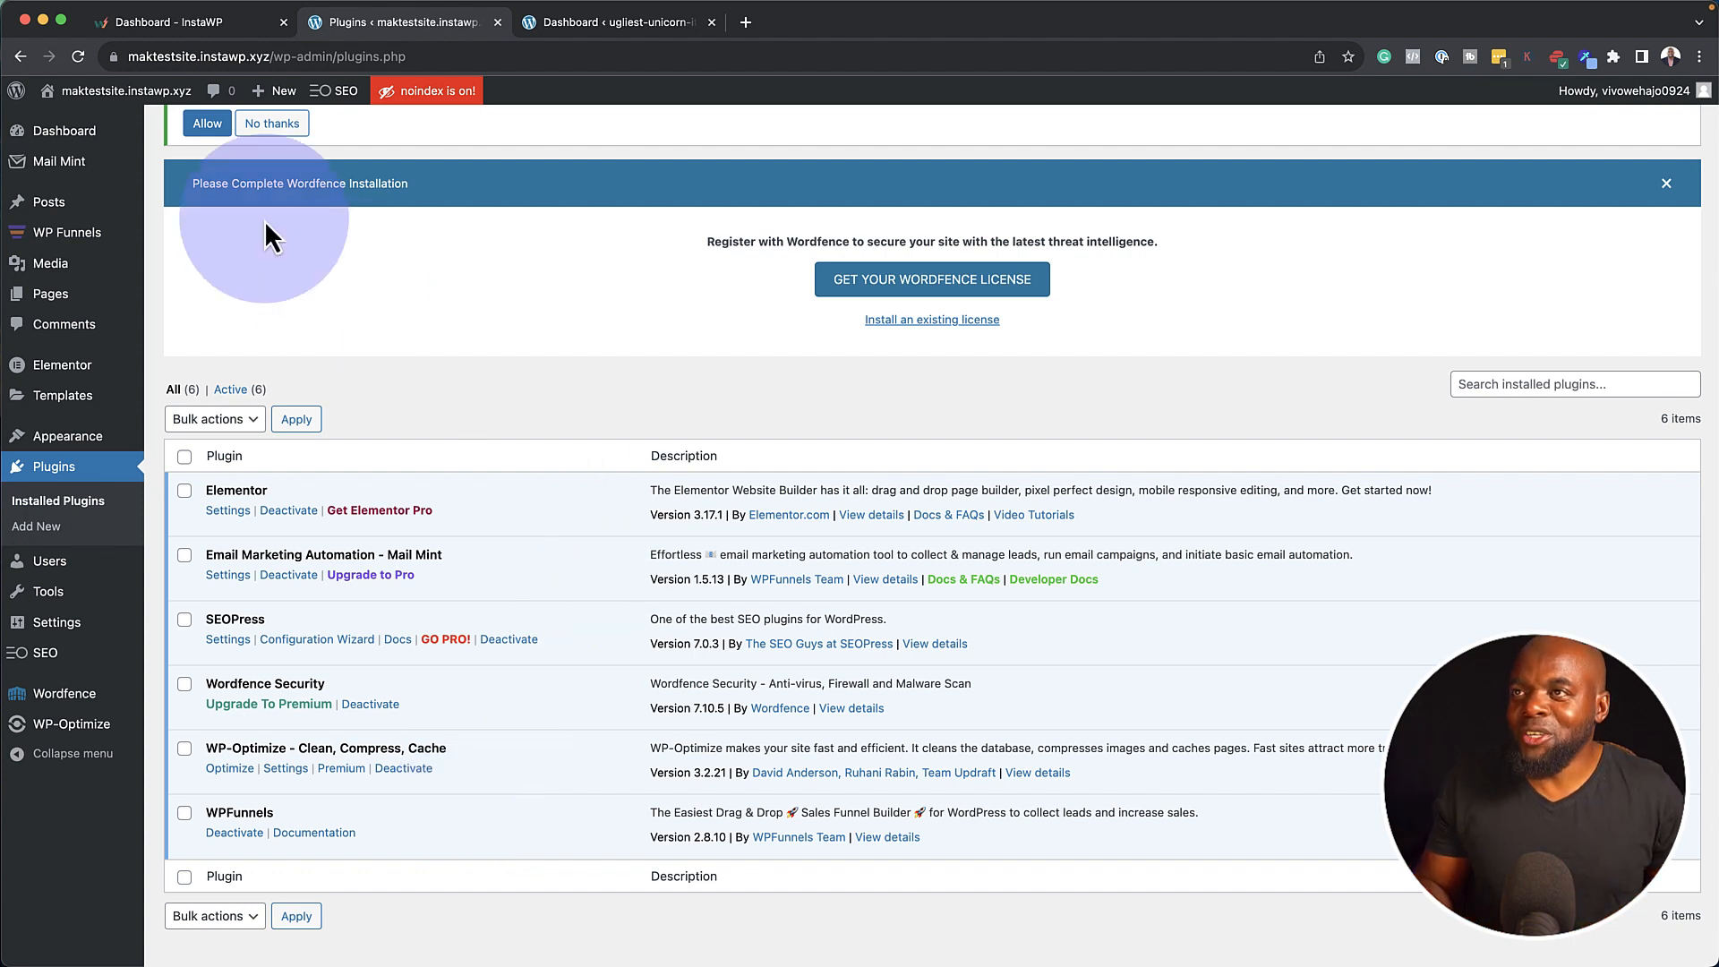
click(226, 39)
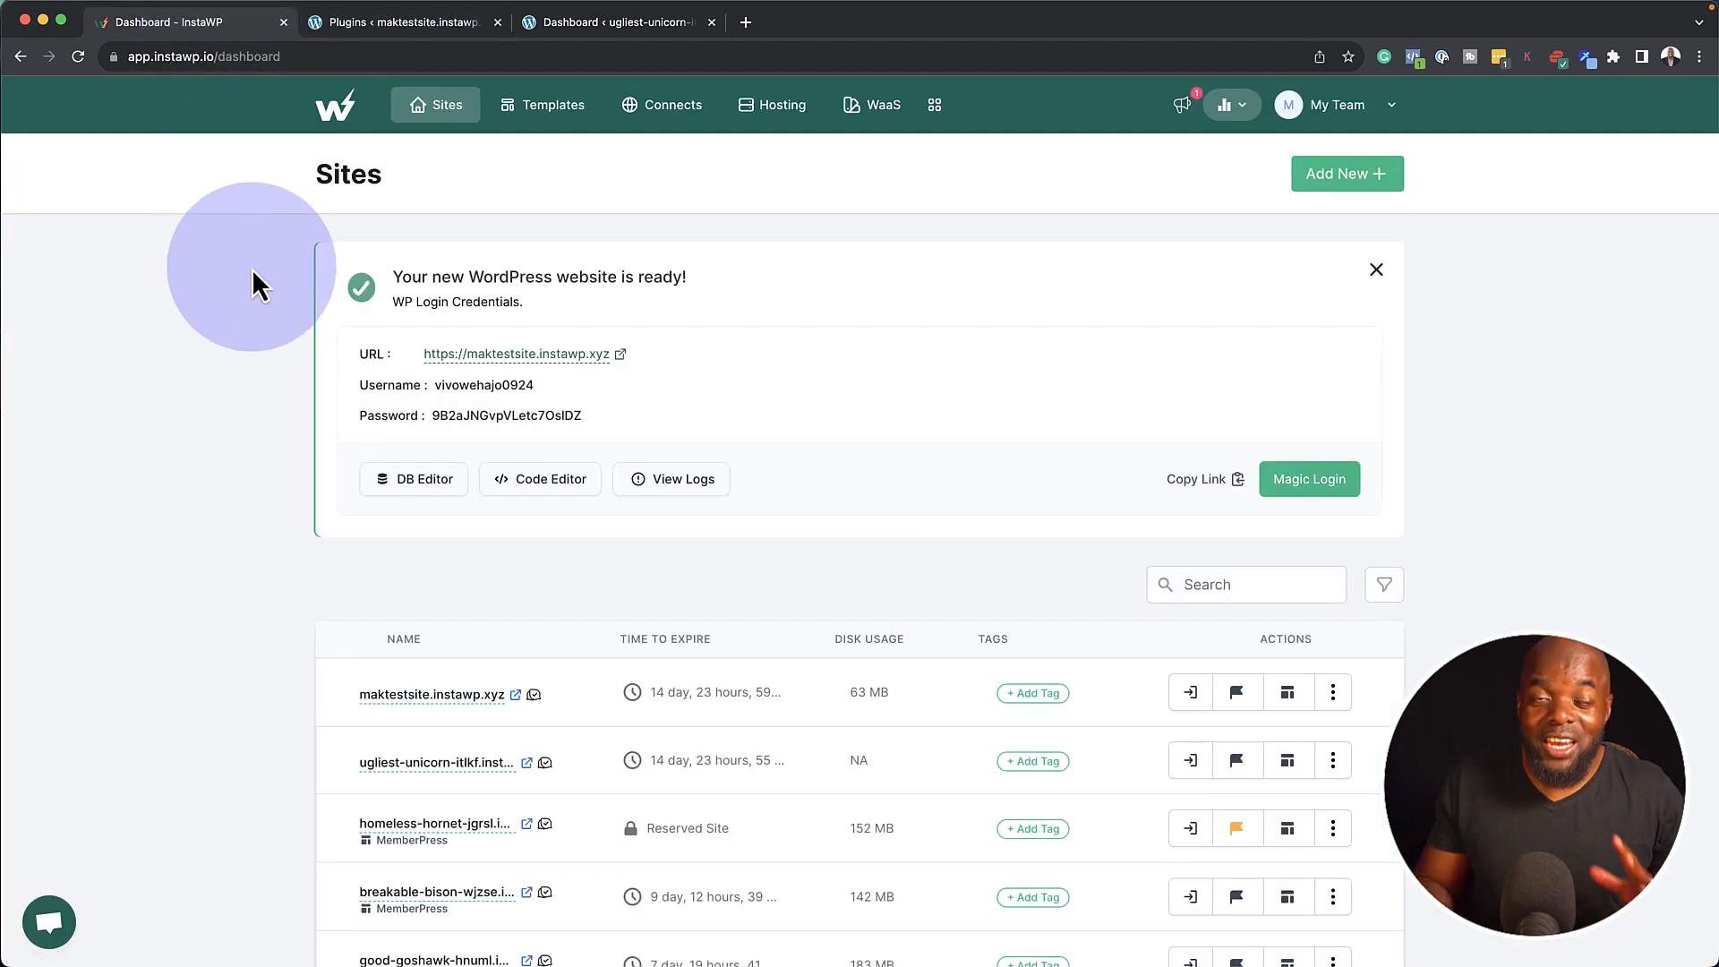
scroll(994, 664, down, 2)
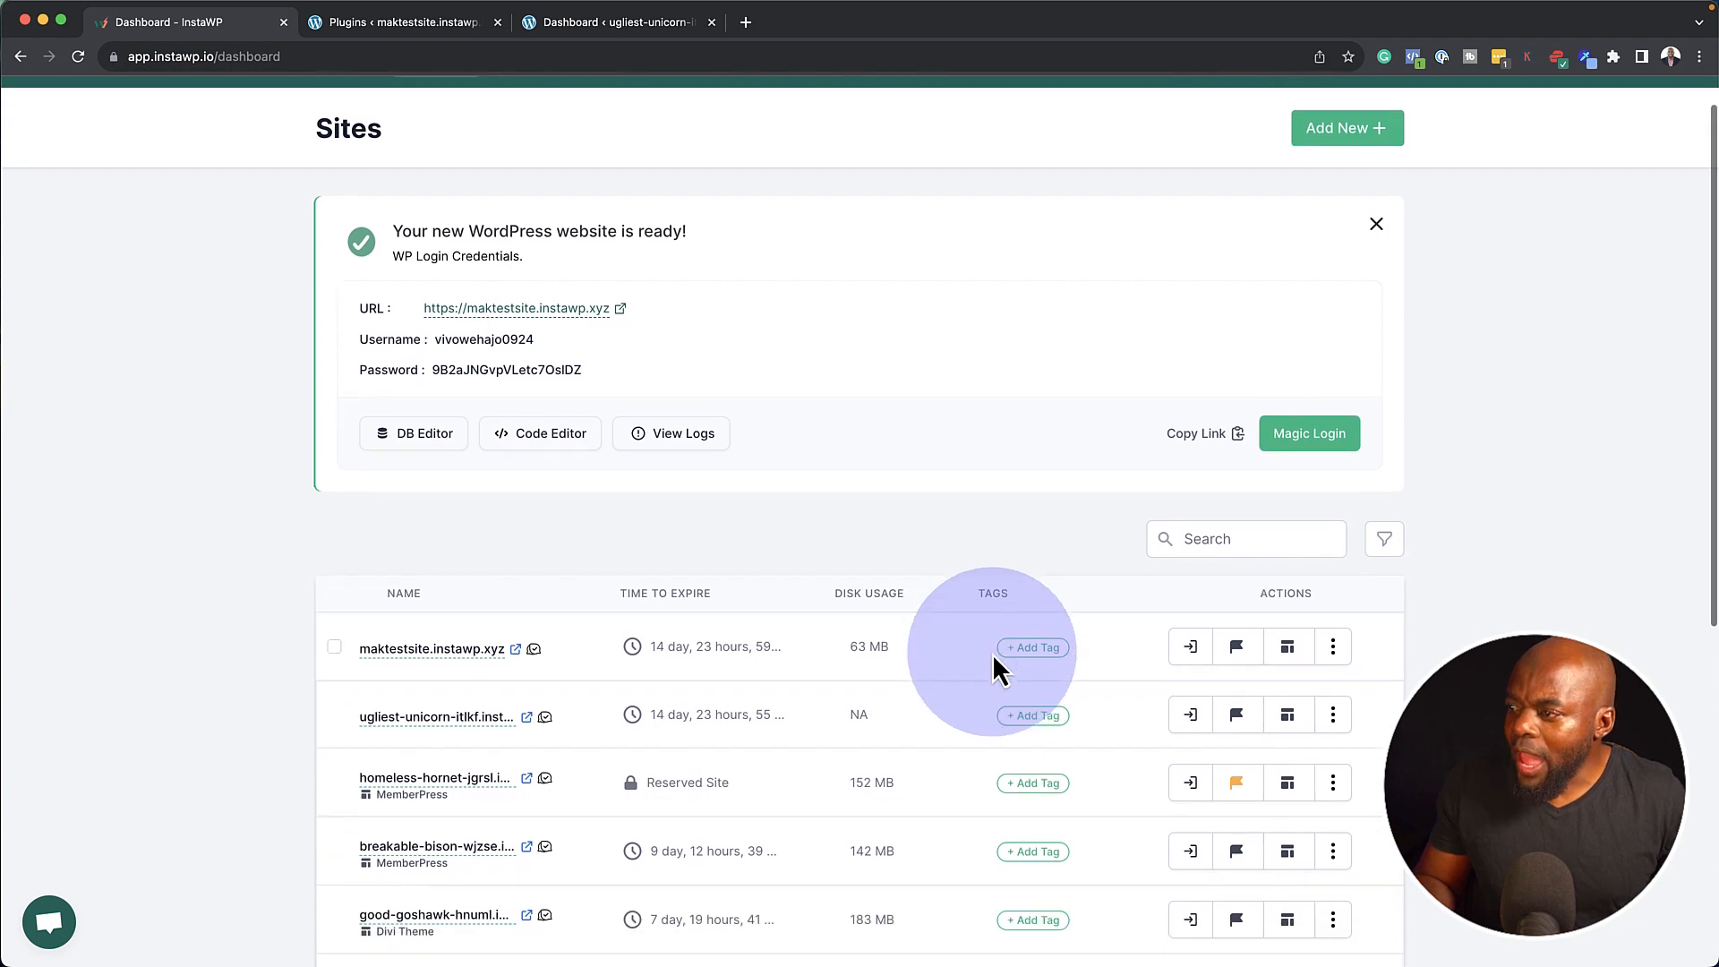
scroll(849, 770, down, 2)
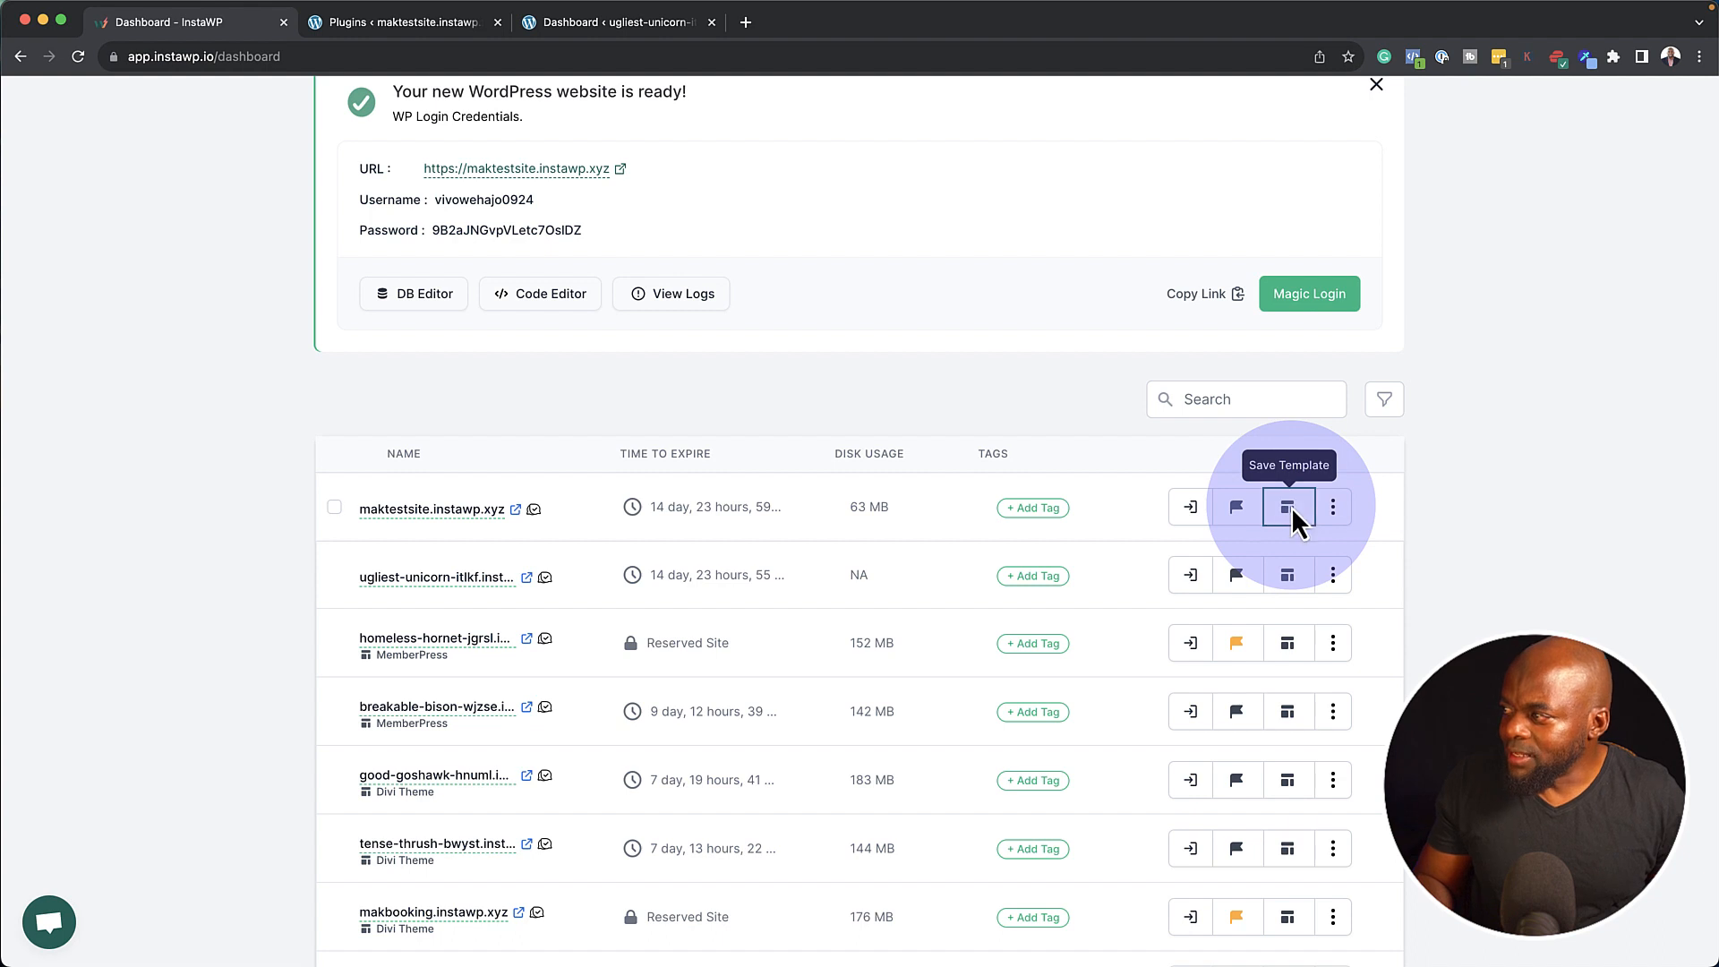
Save maktestsite as private template 'Mak Test Site' described as an Elementor starter website with WPFunnels.
click(1288, 507)
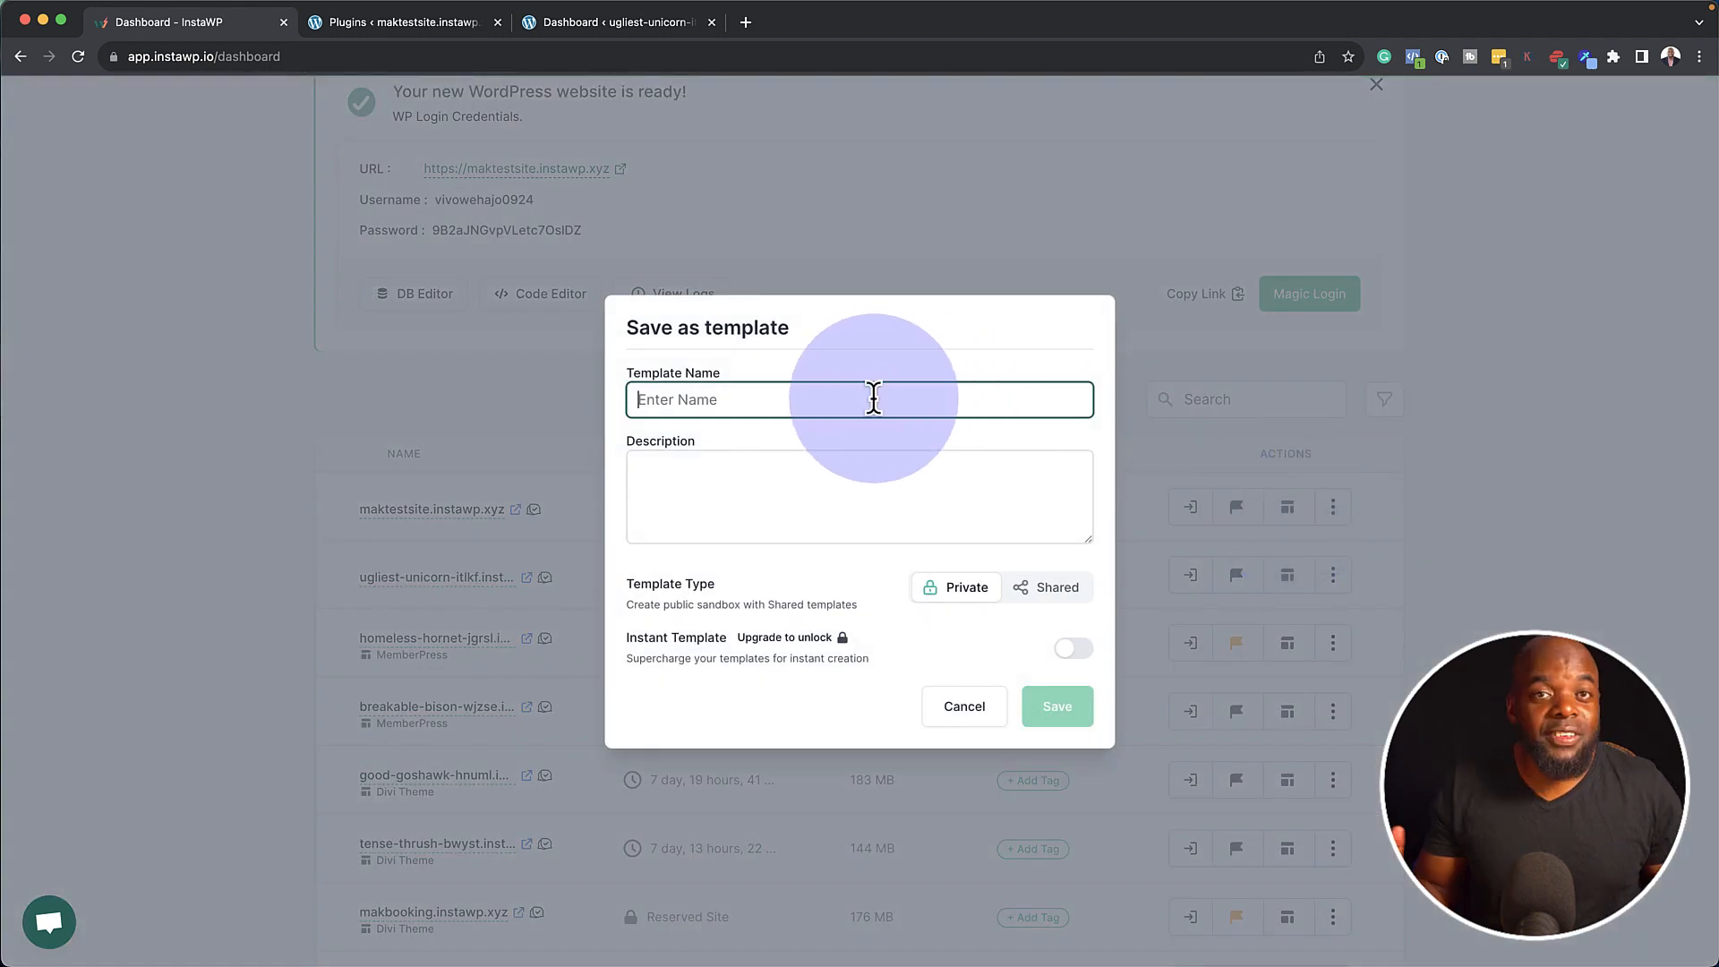
text(Mak Test Site)
click(772, 480)
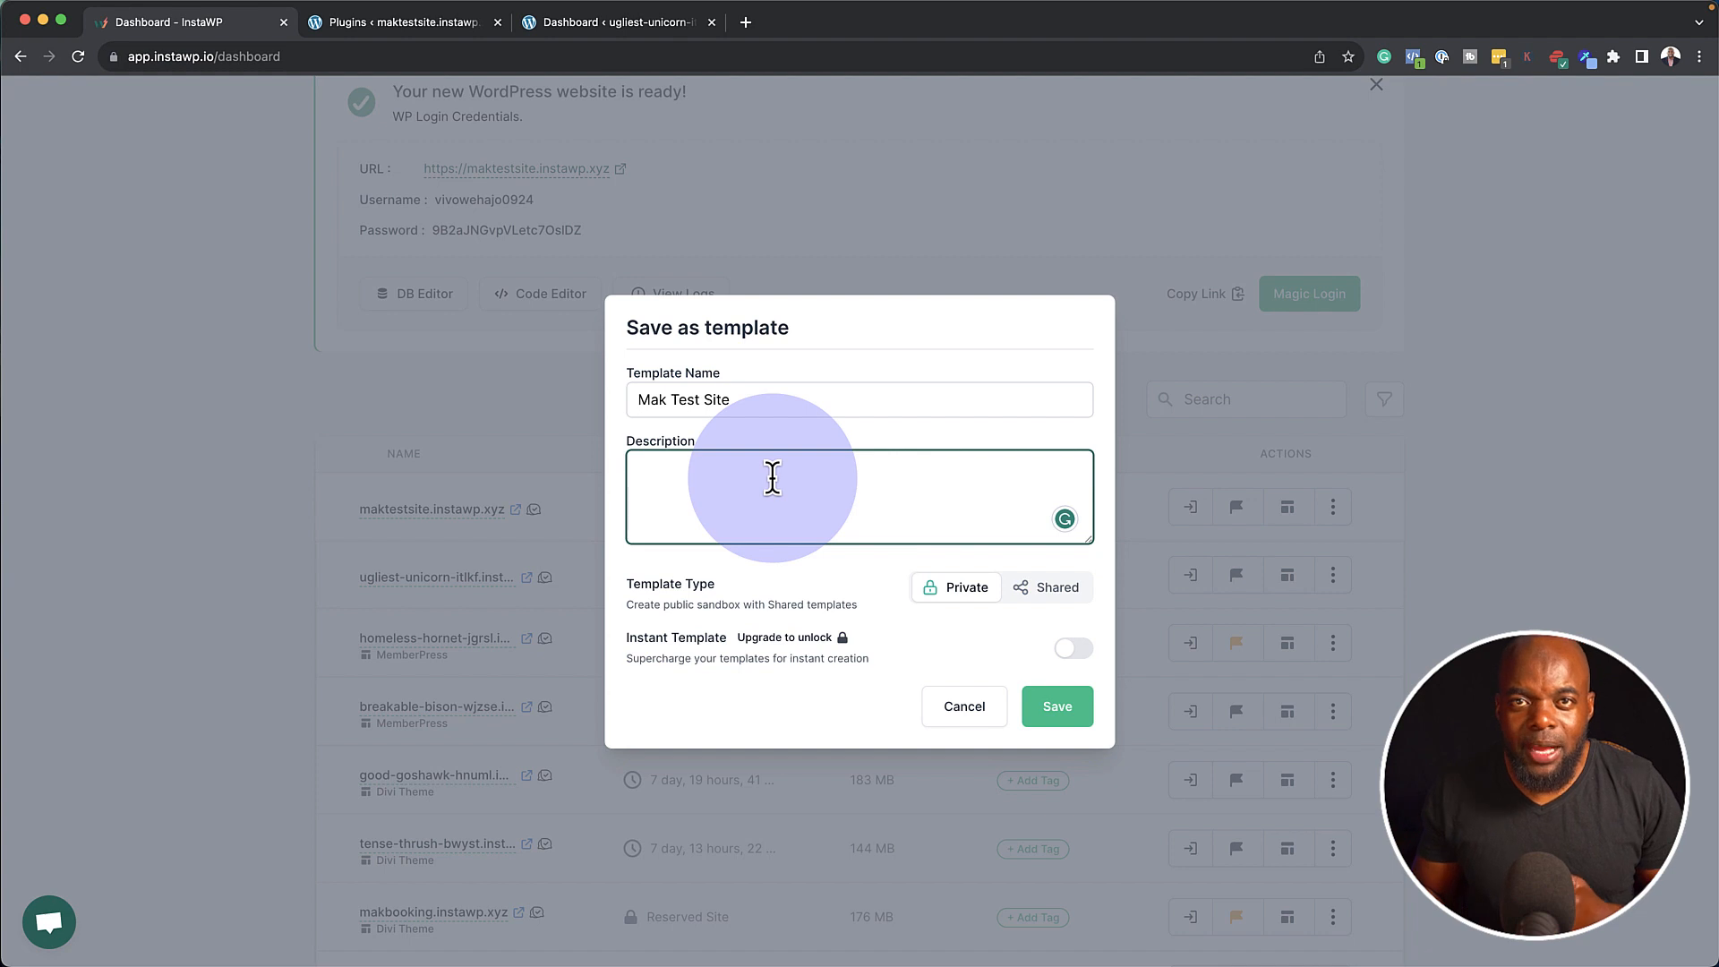
text(Elementor starter website with WPFunnels.)
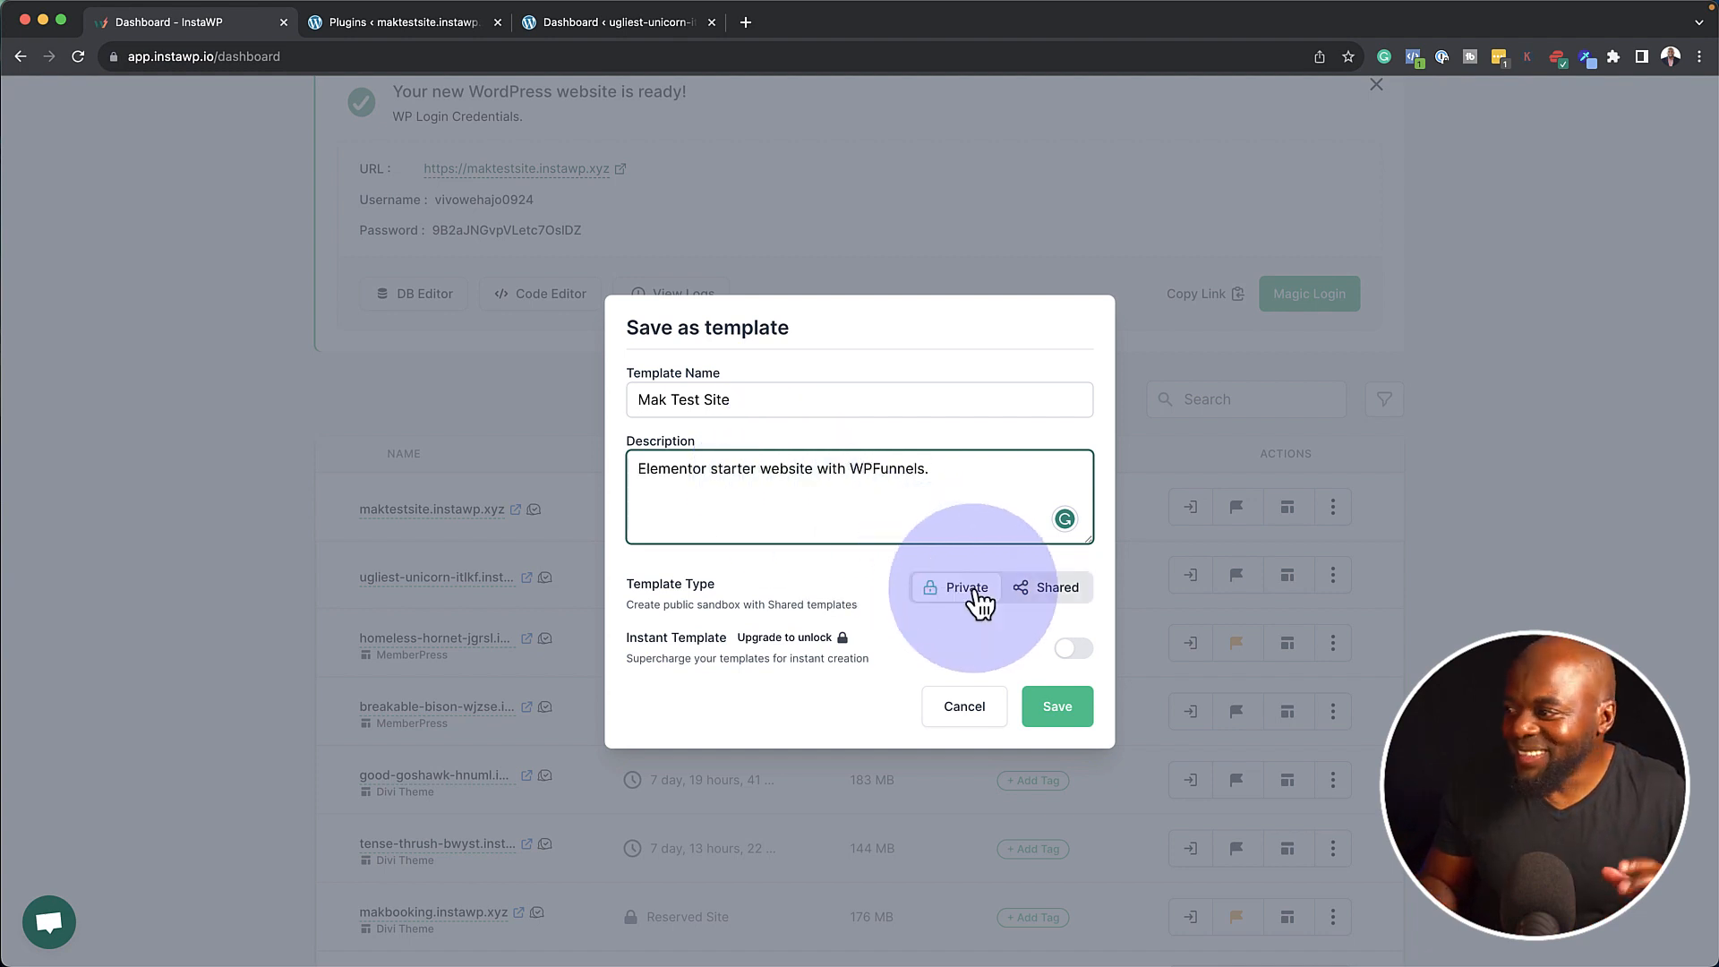
click(1076, 601)
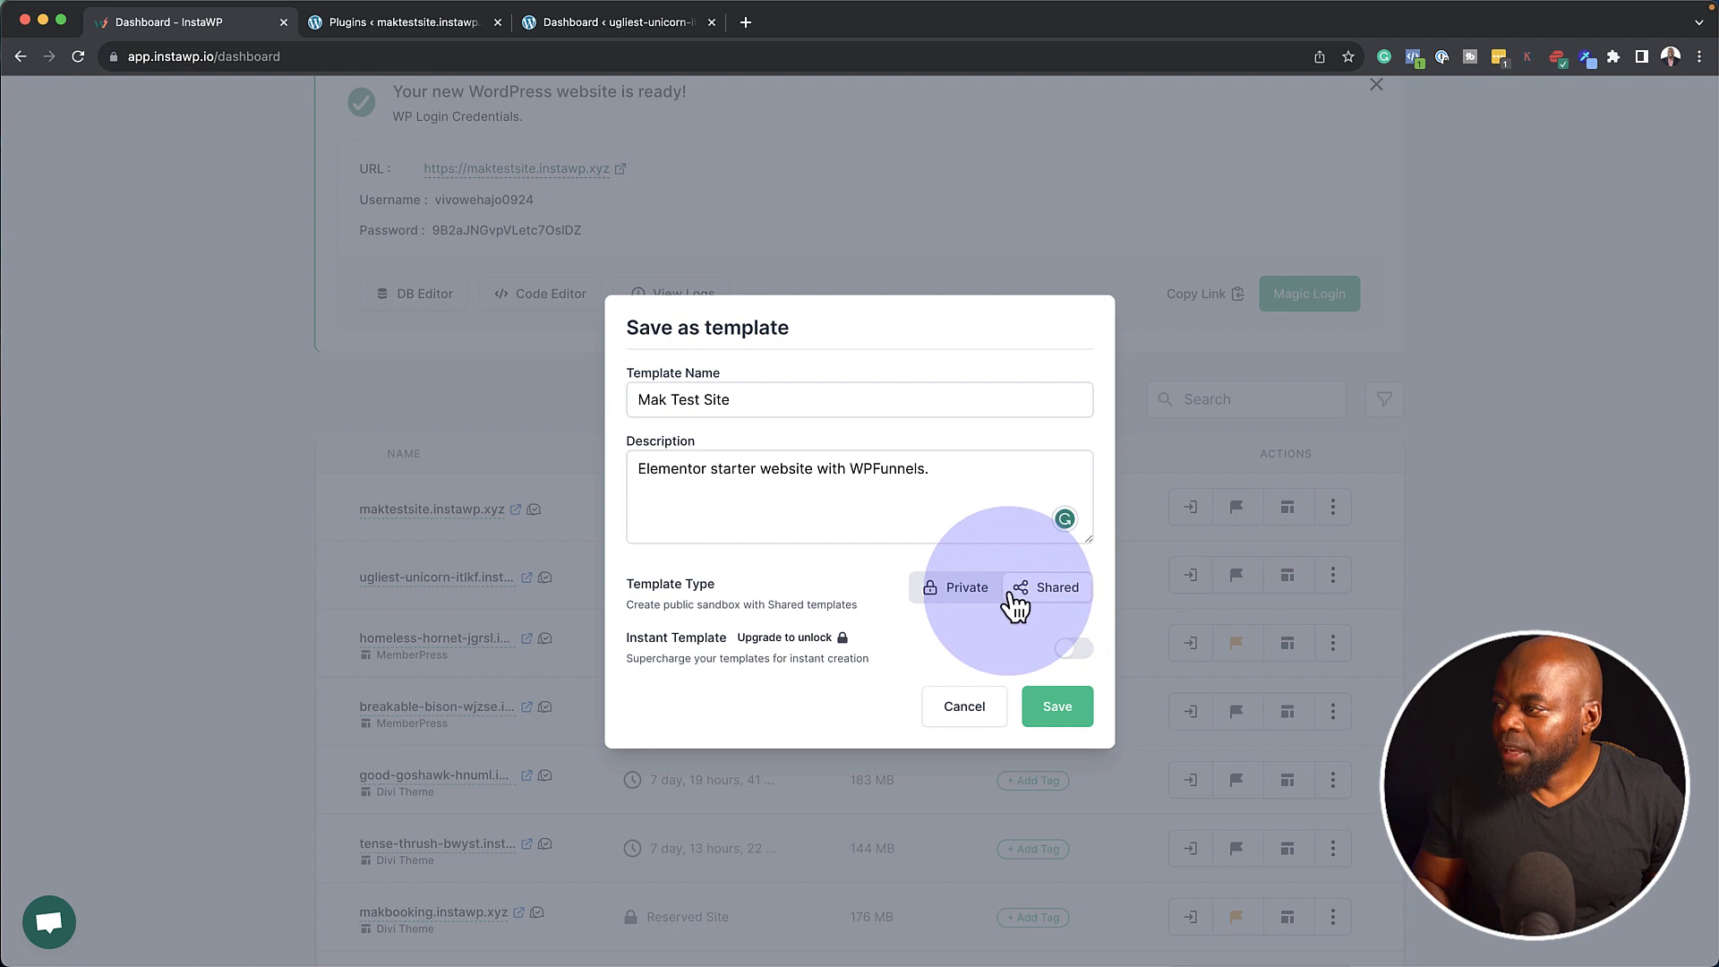
click(972, 593)
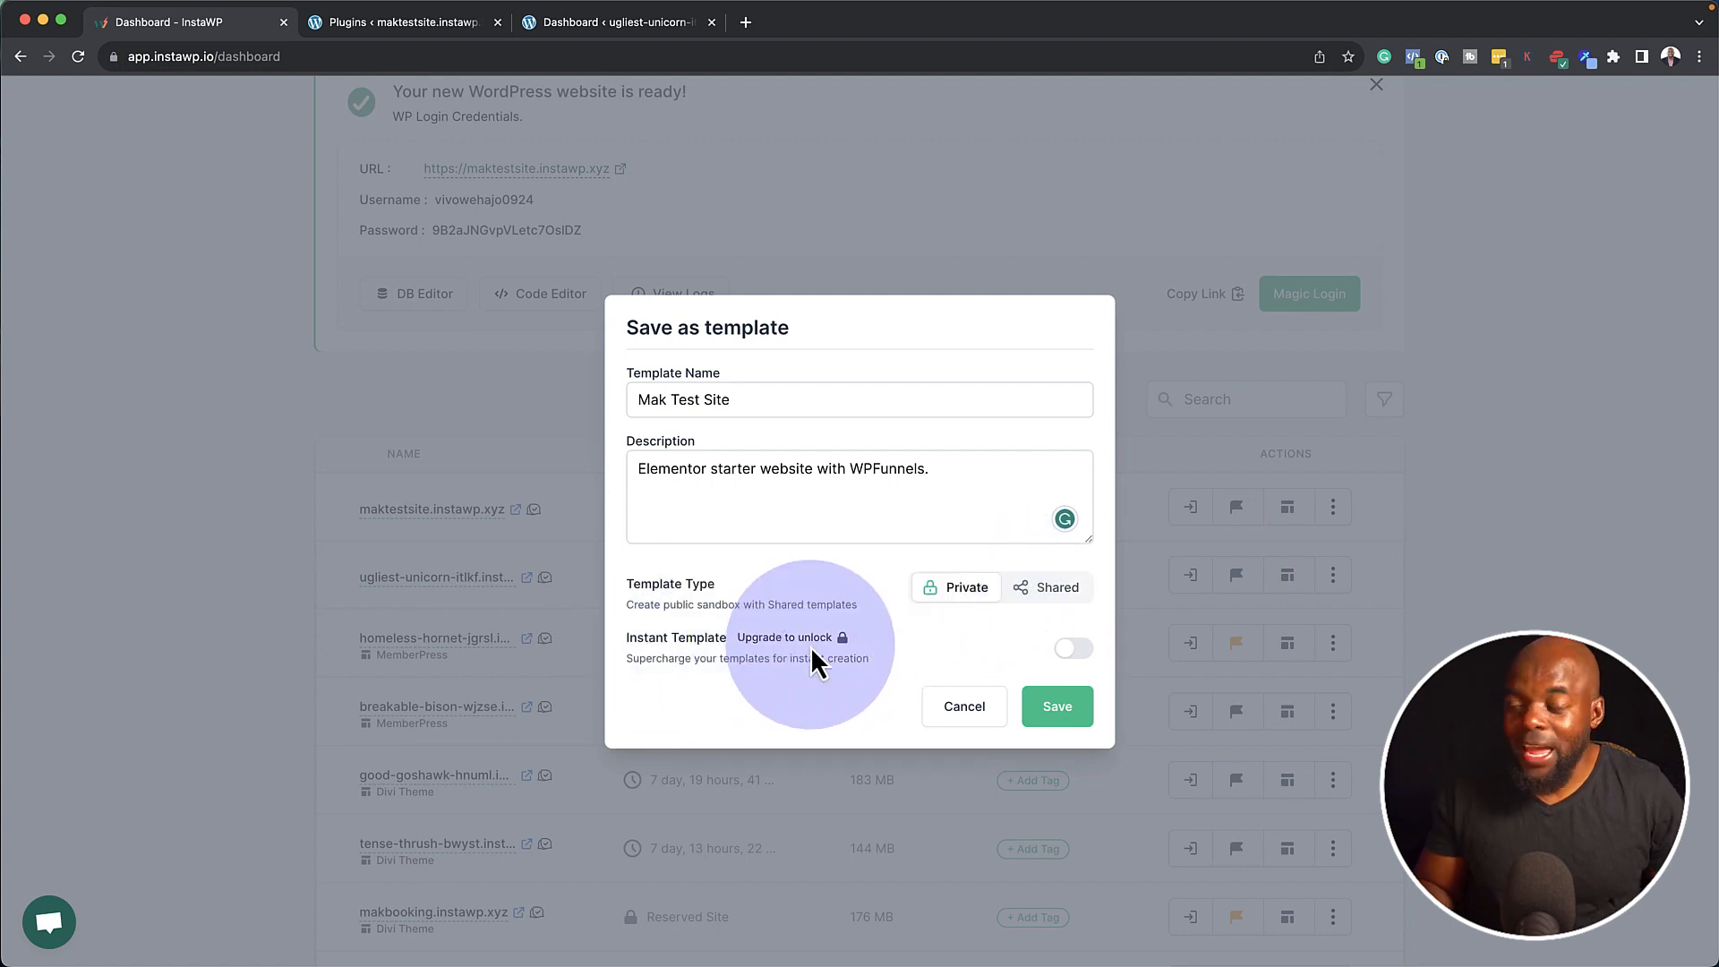
mouse_move(790, 637)
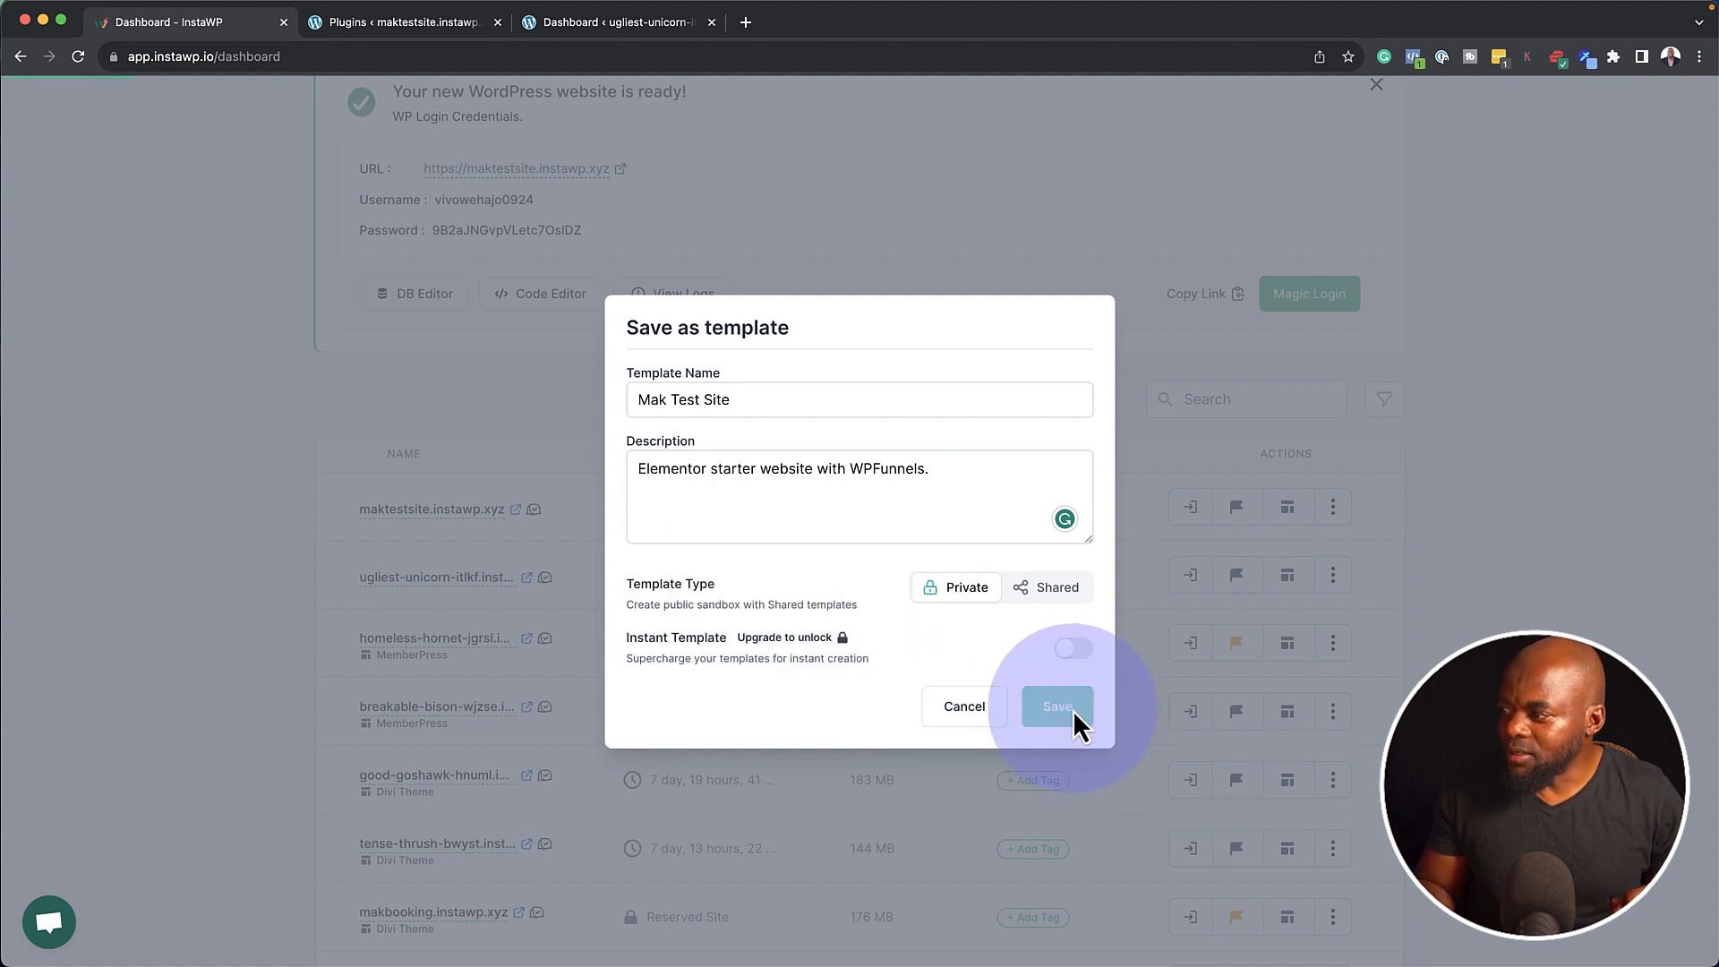
click(1073, 711)
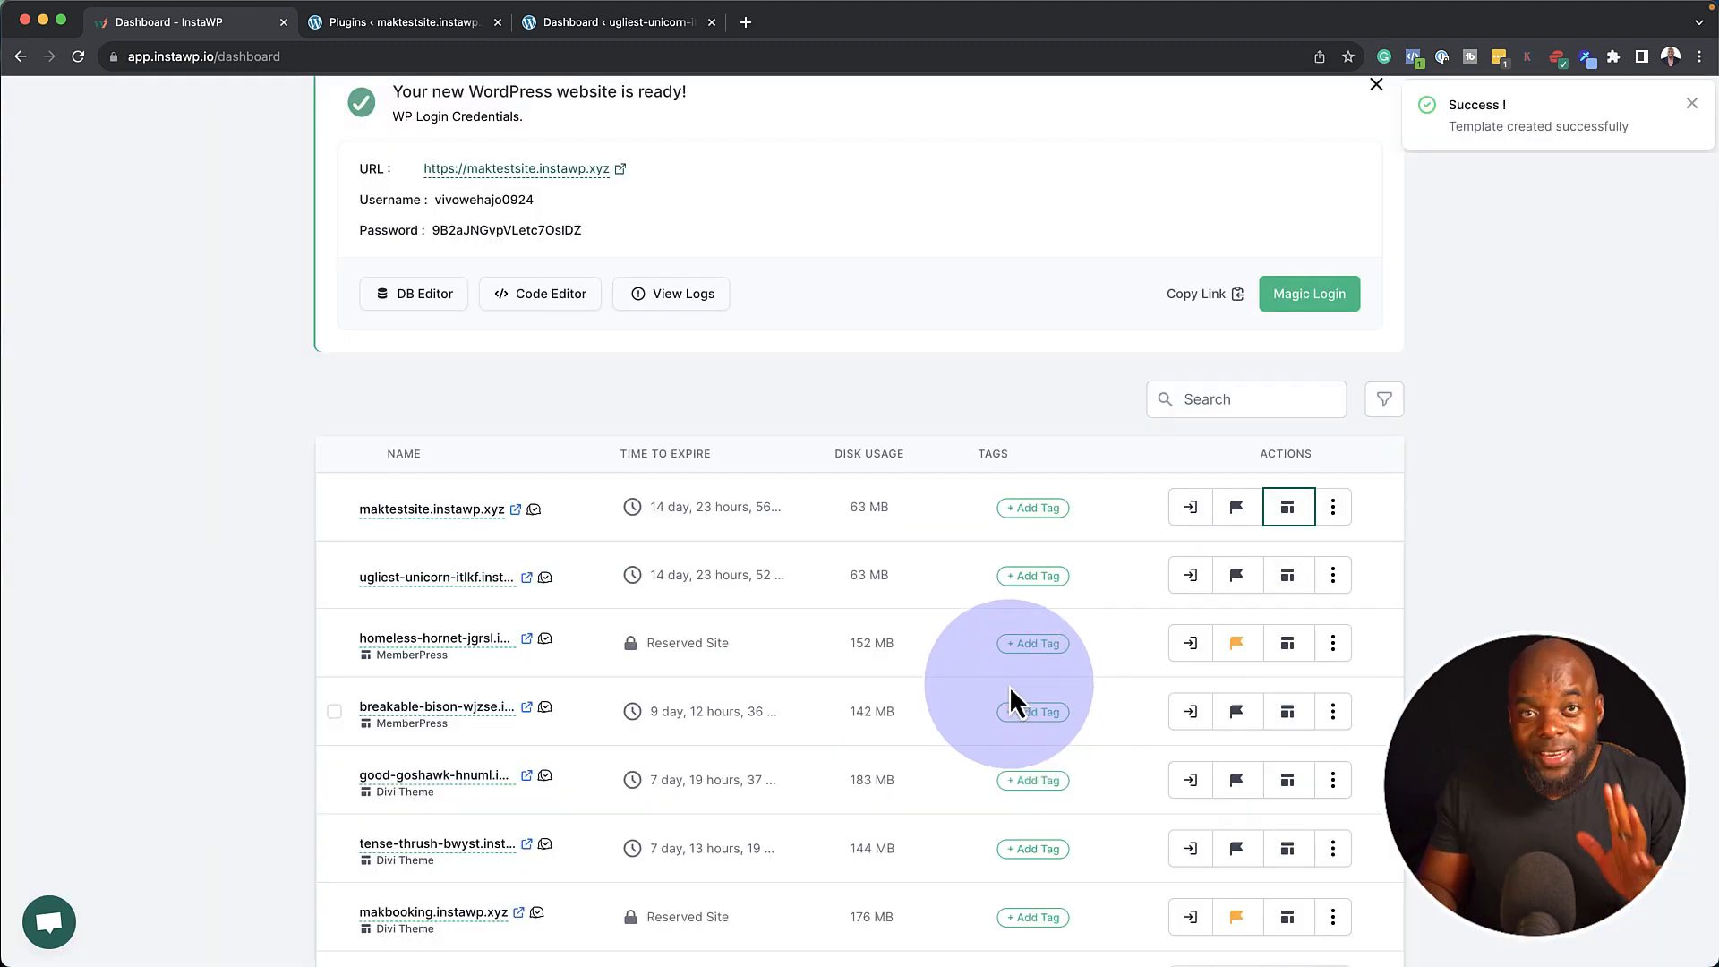
scroll(1005, 666, up, 3)
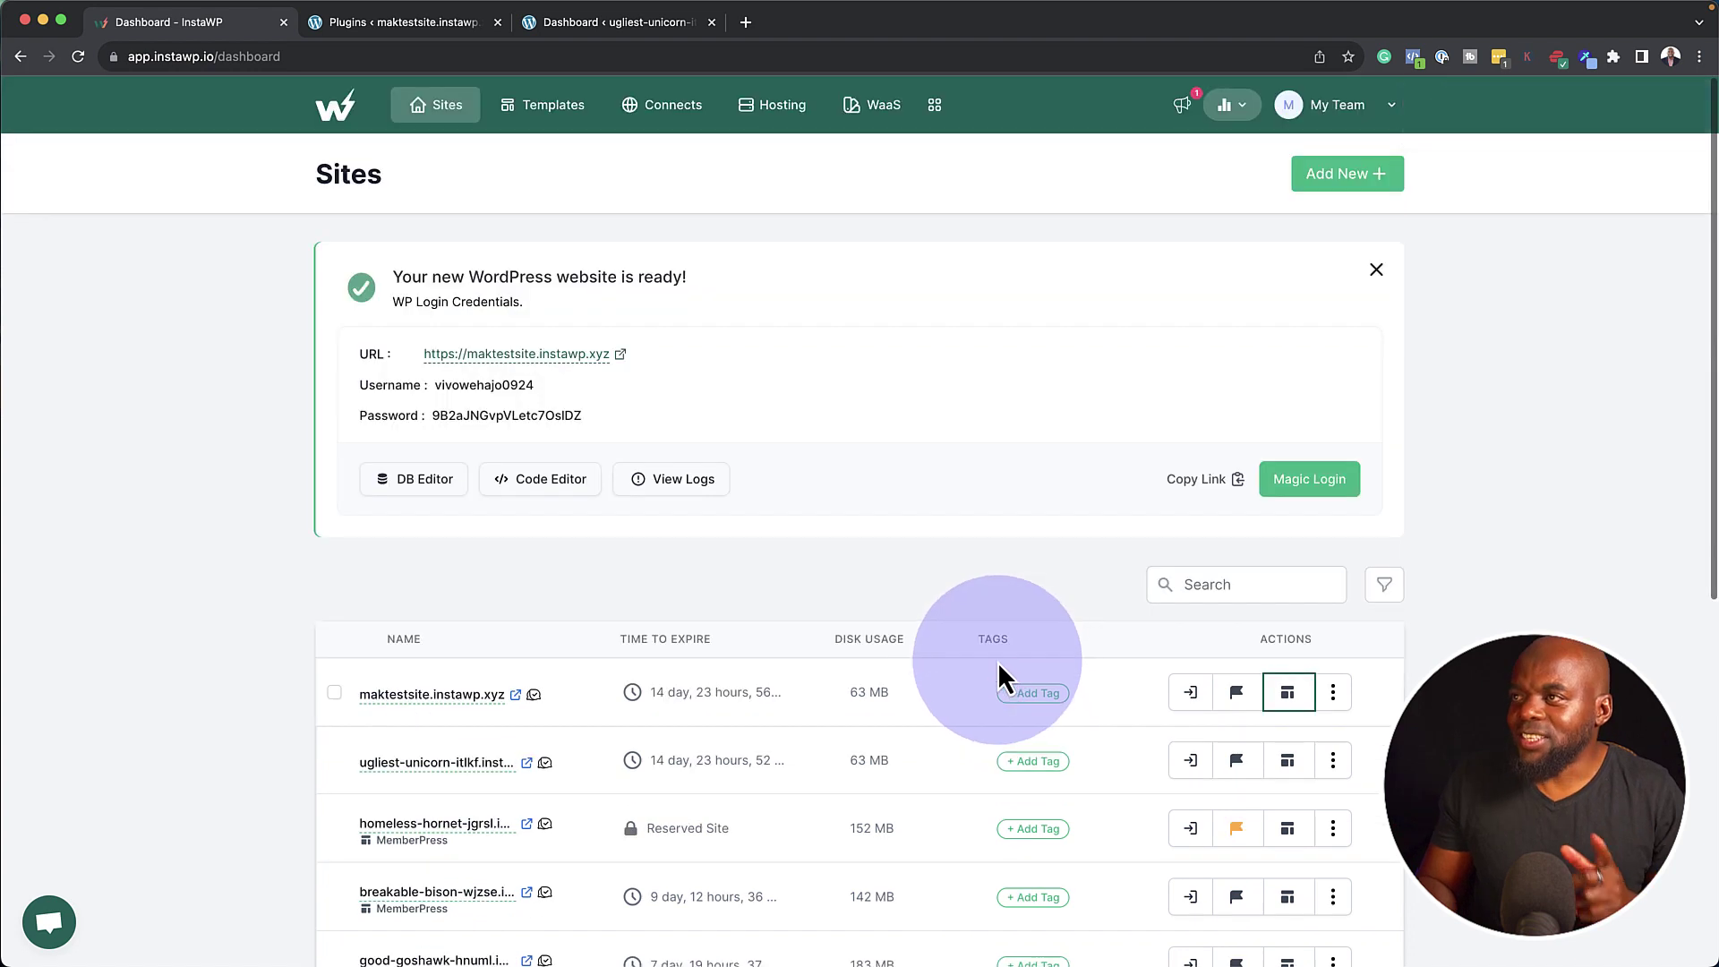
Filter Templates to Private, check the new Mak Test Site entry, and cancel creating a site from it.
click(561, 115)
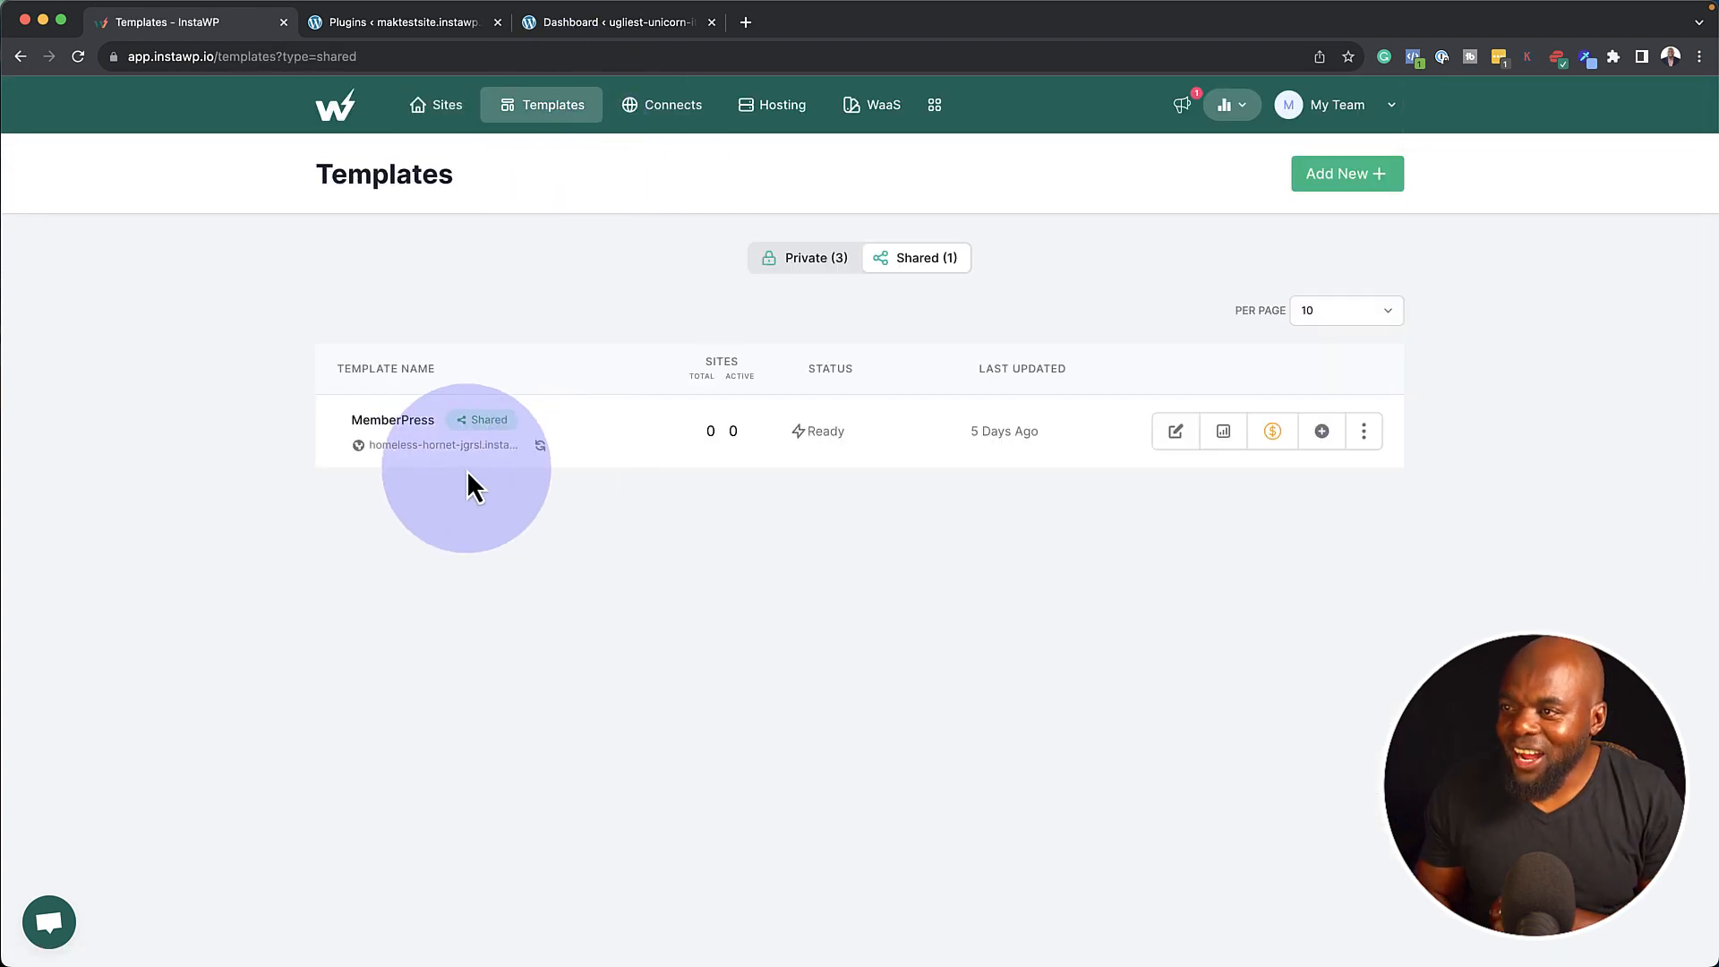
click(809, 262)
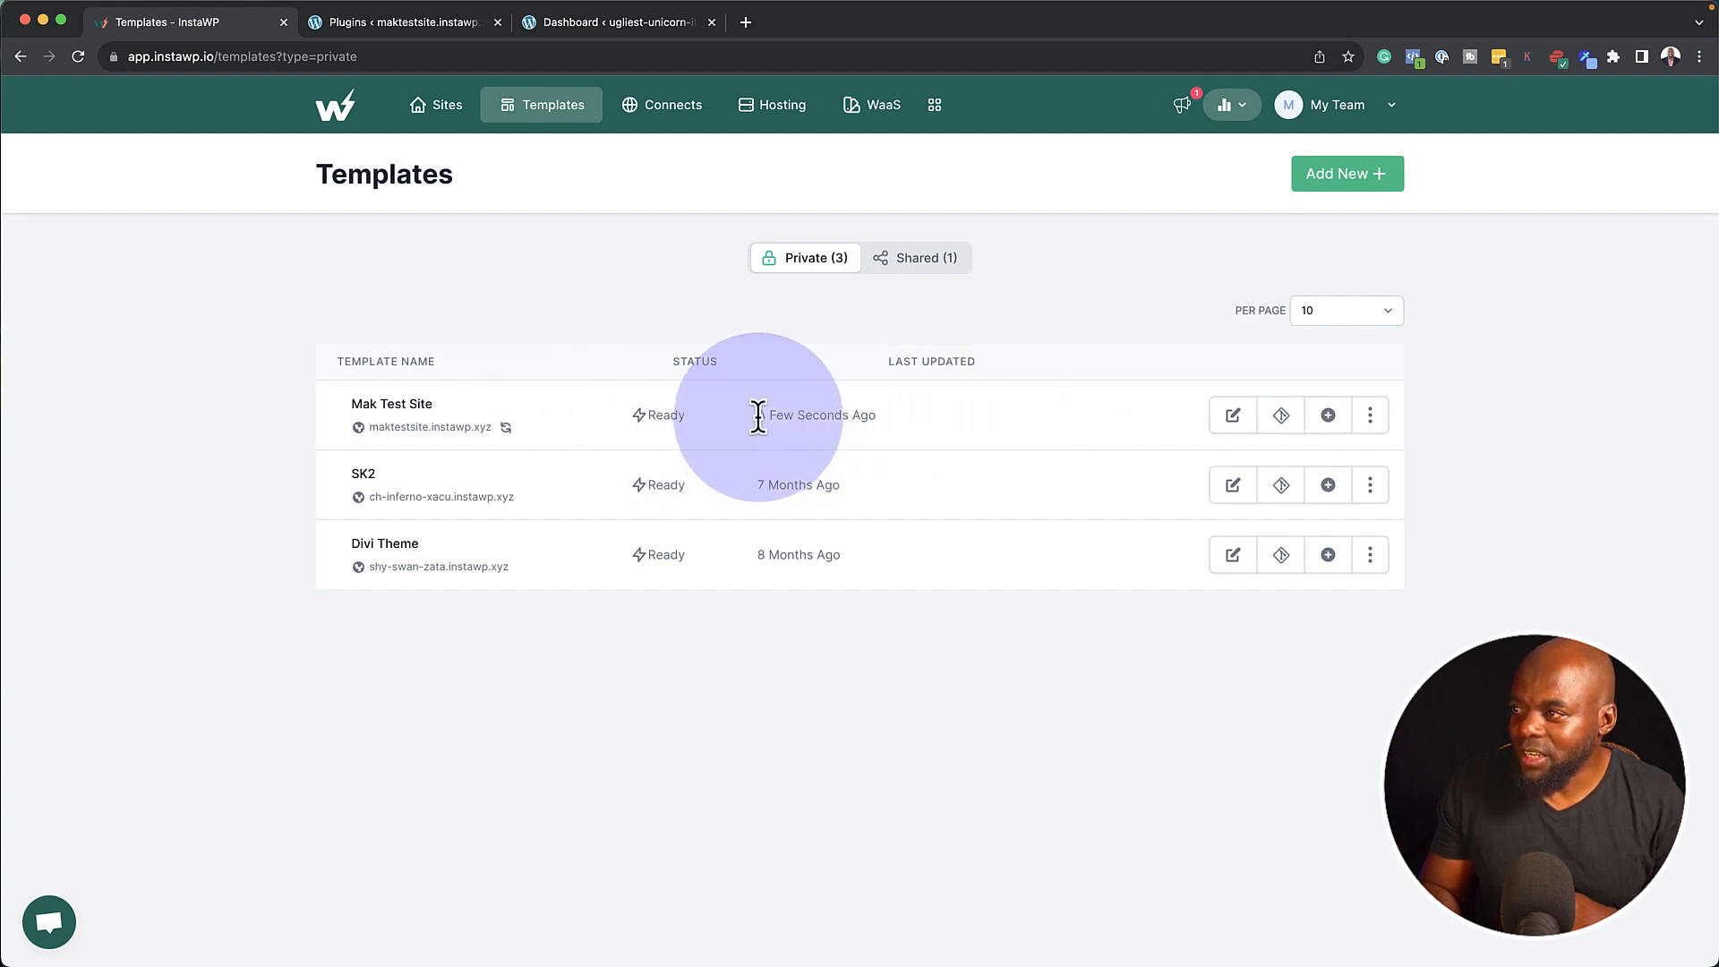
drag(758, 415, 884, 432)
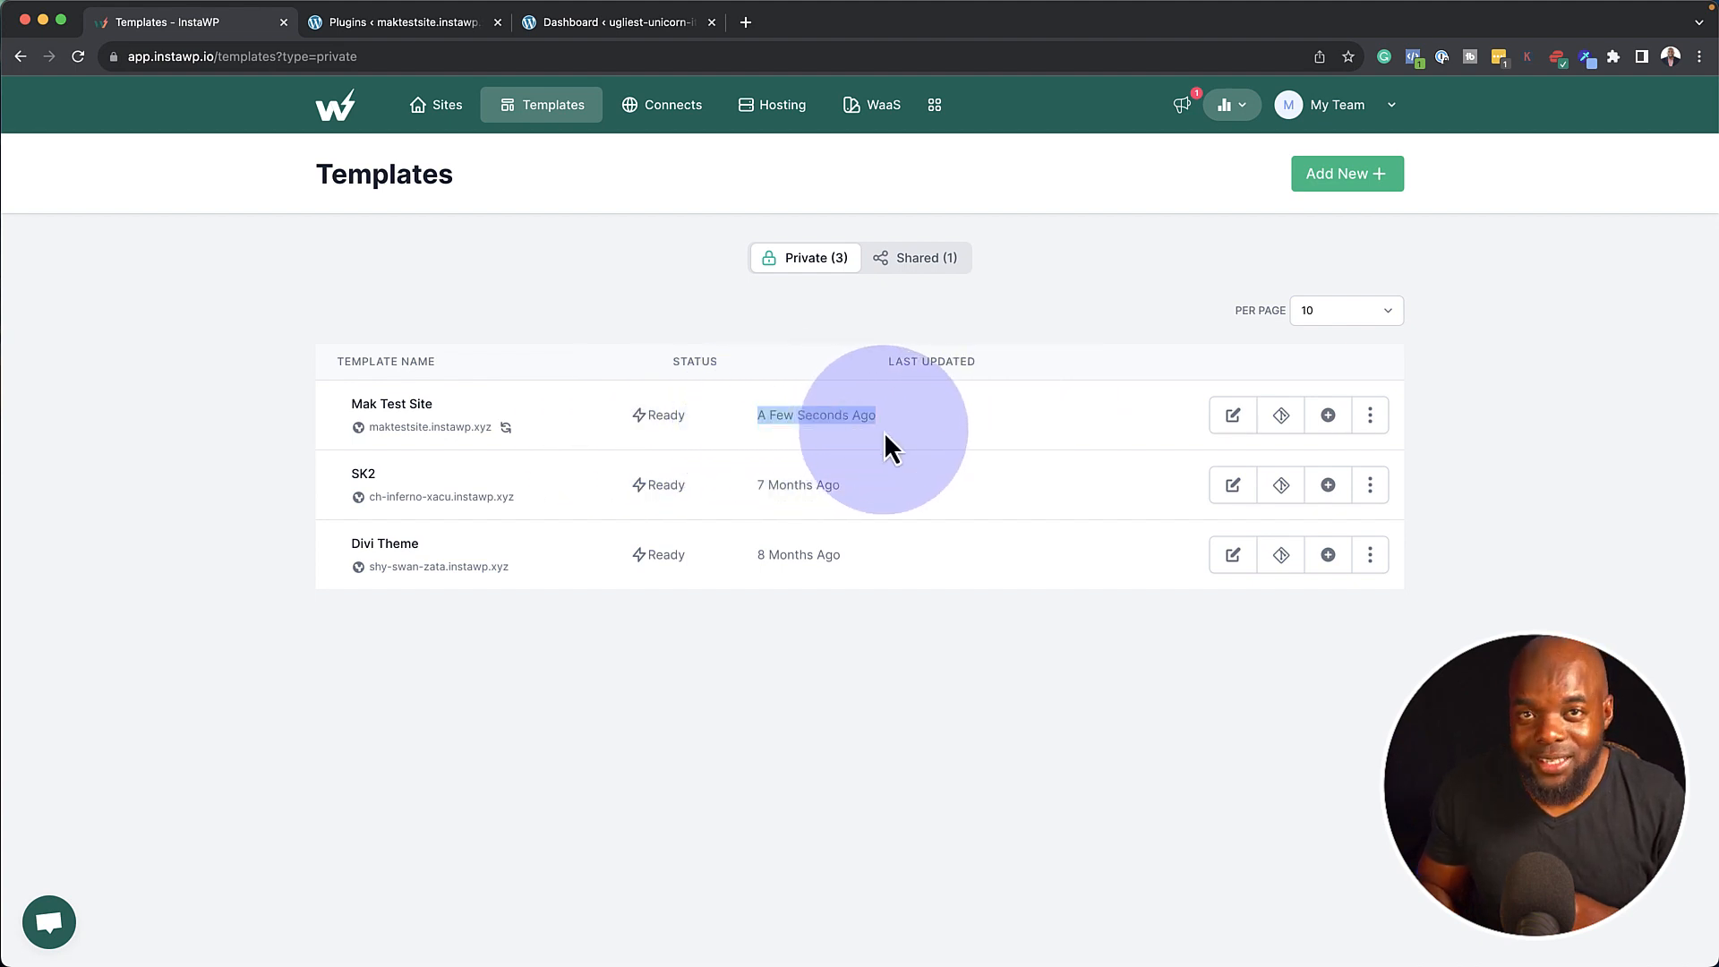
click(1328, 418)
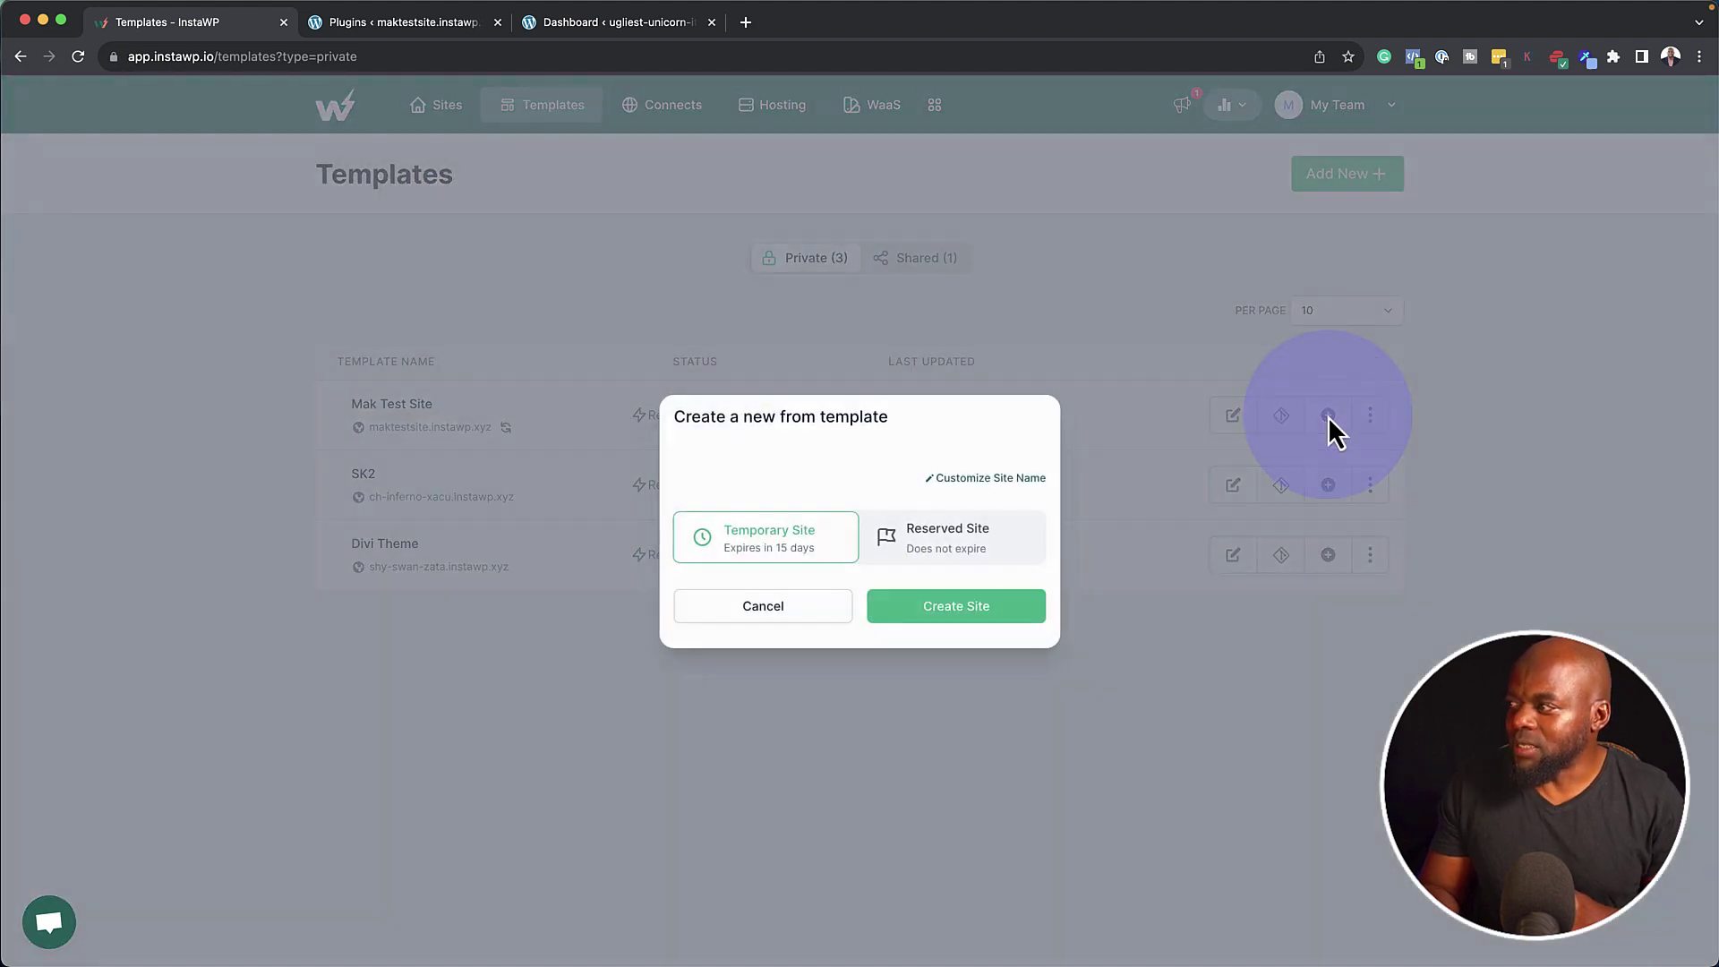
click(360, 560)
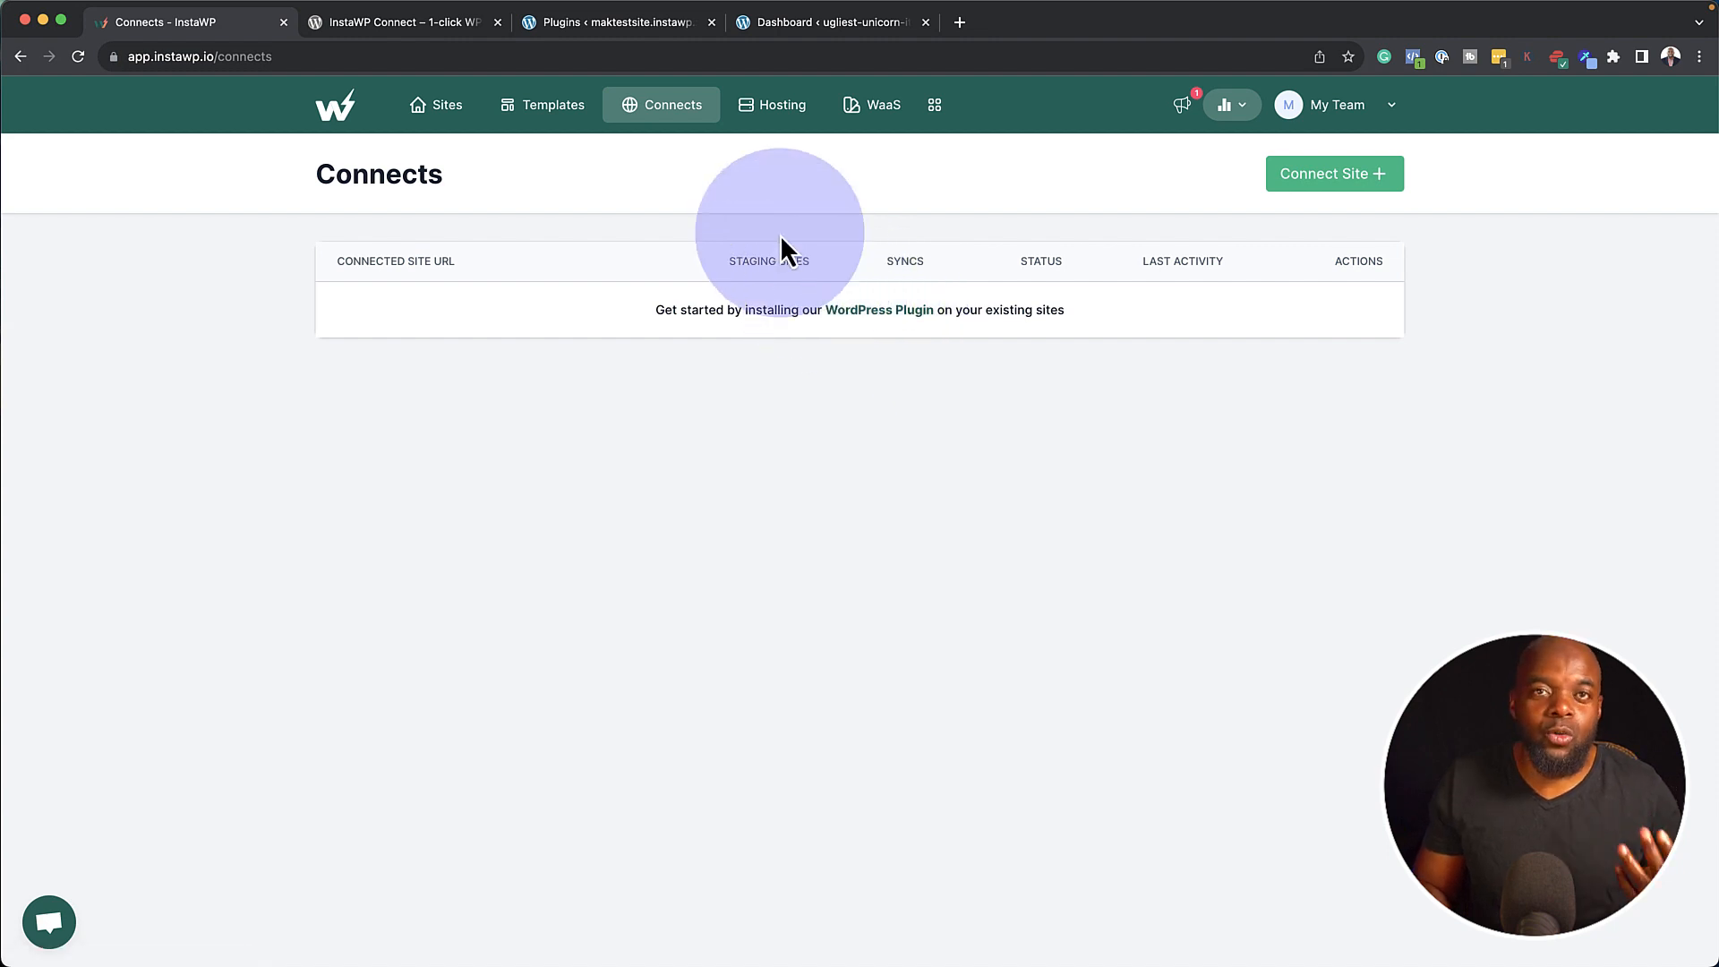
View the InstaWP Connect plugin page in its browser tab.
click(417, 29)
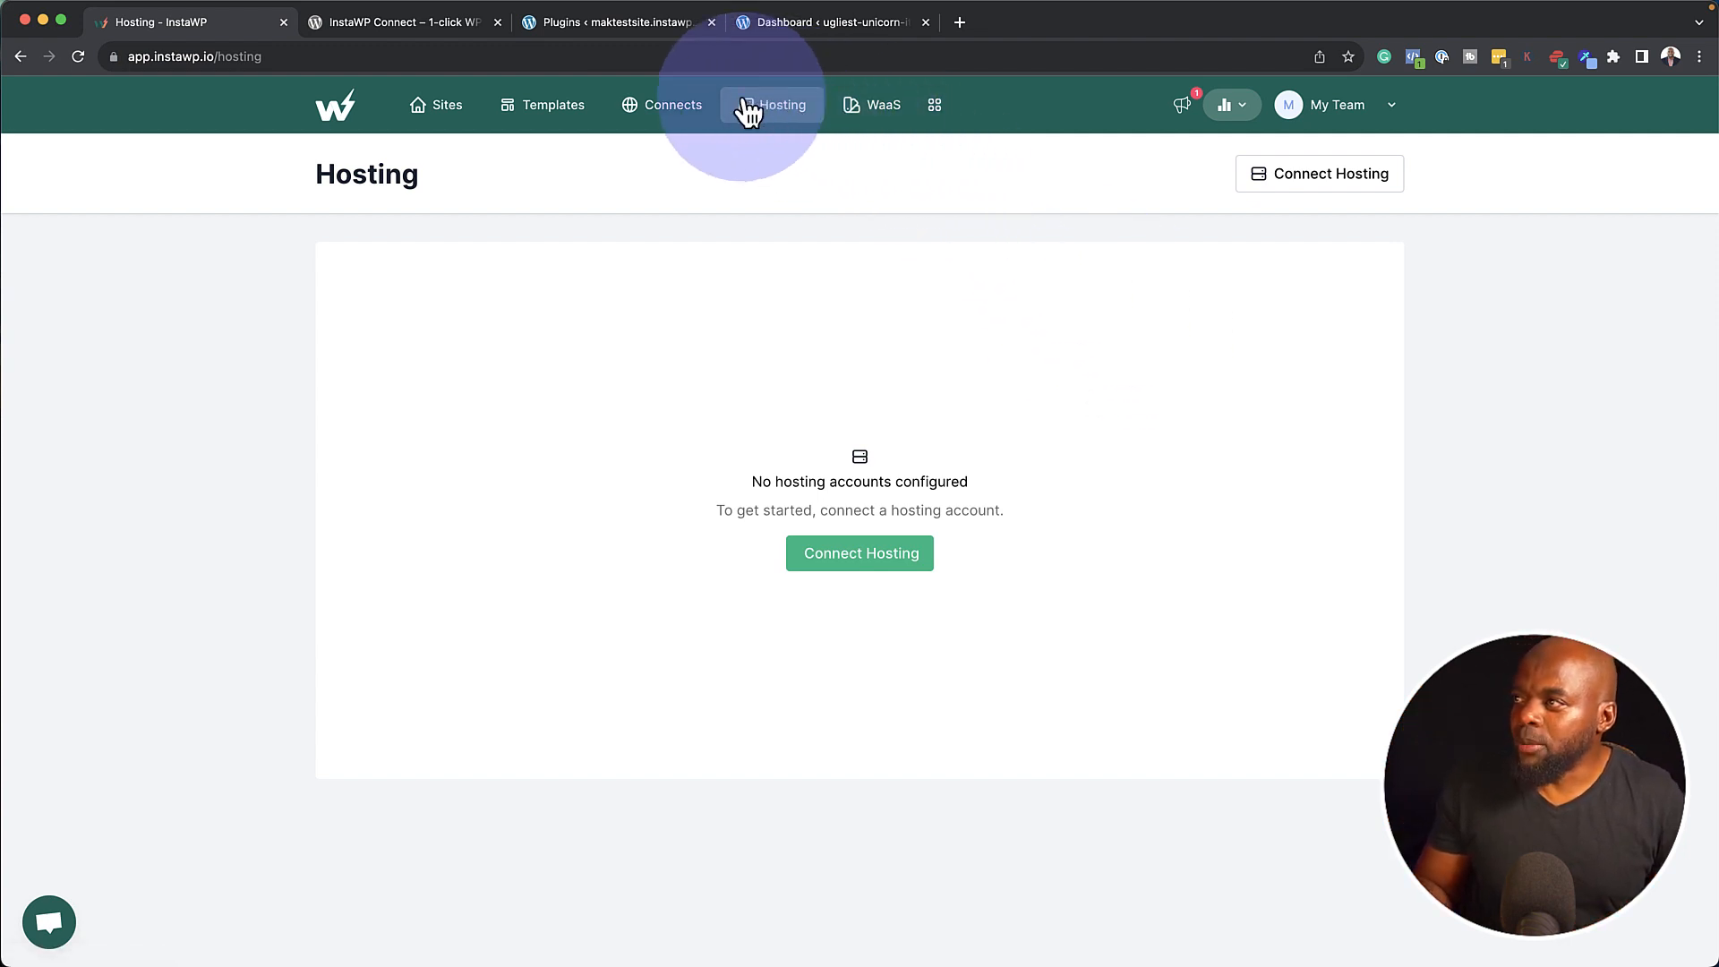
Browse the available hosting providers in Connect Hosting and close the list.
click(876, 571)
scroll(645, 565, down, 2)
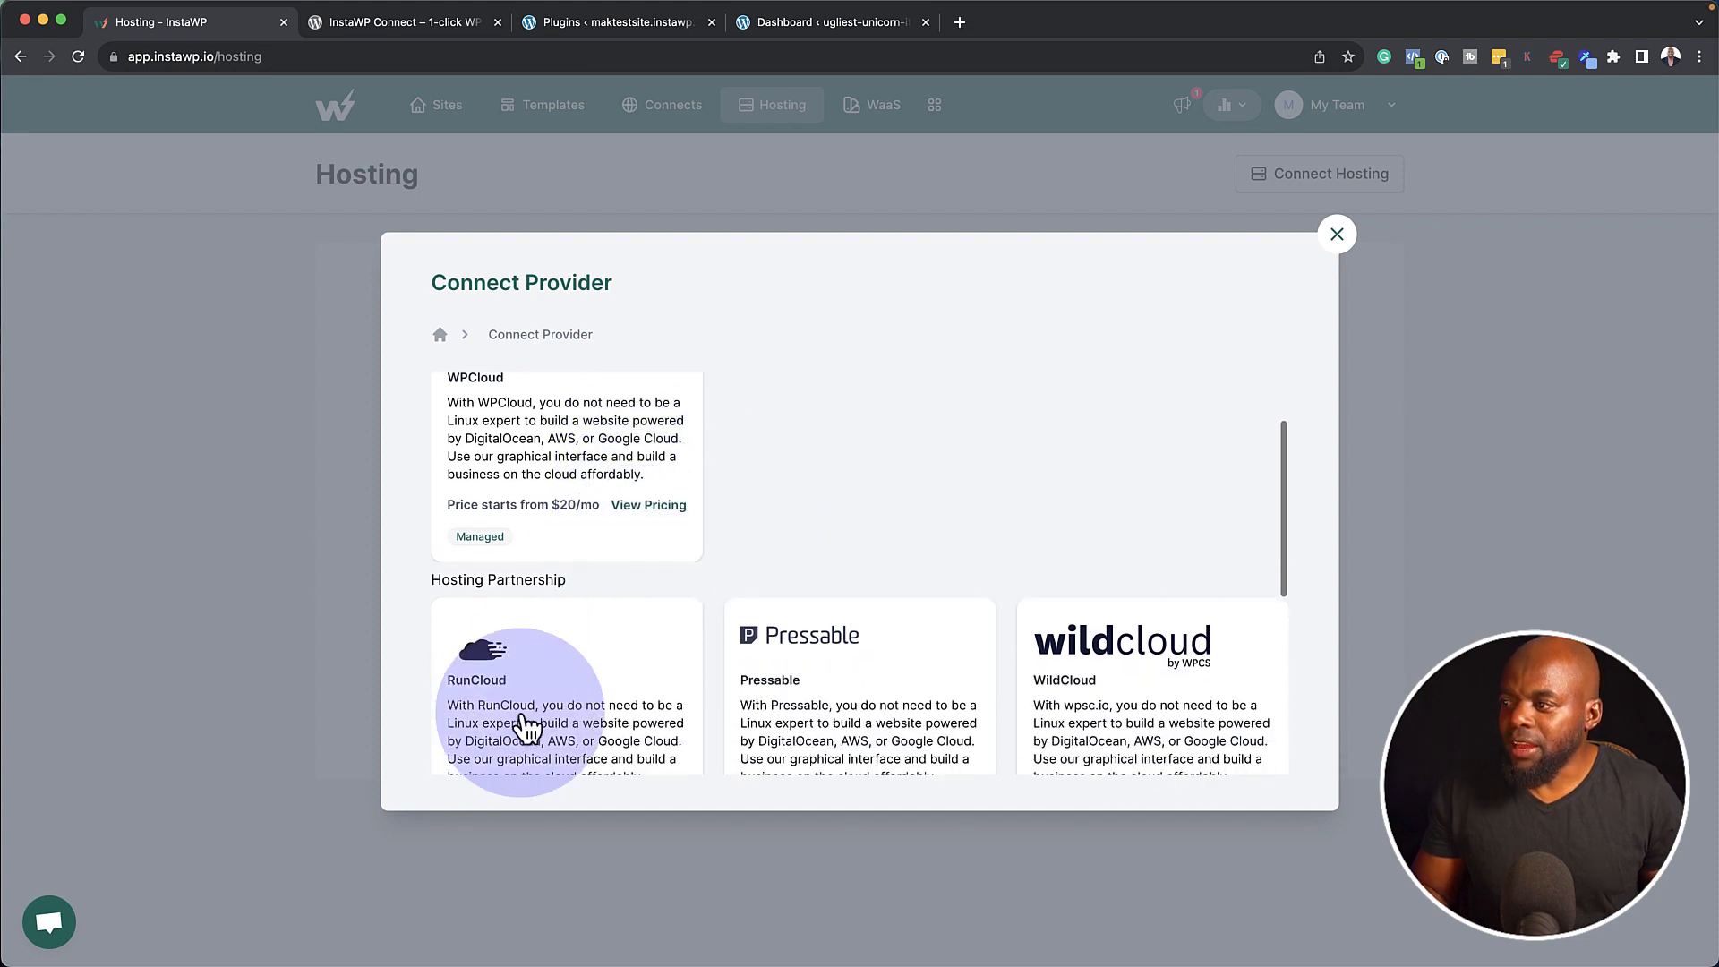
scroll(699, 713, down, 1)
scroll(766, 697, down, 2)
scroll(769, 690, down, 3)
scroll(774, 690, down, 2)
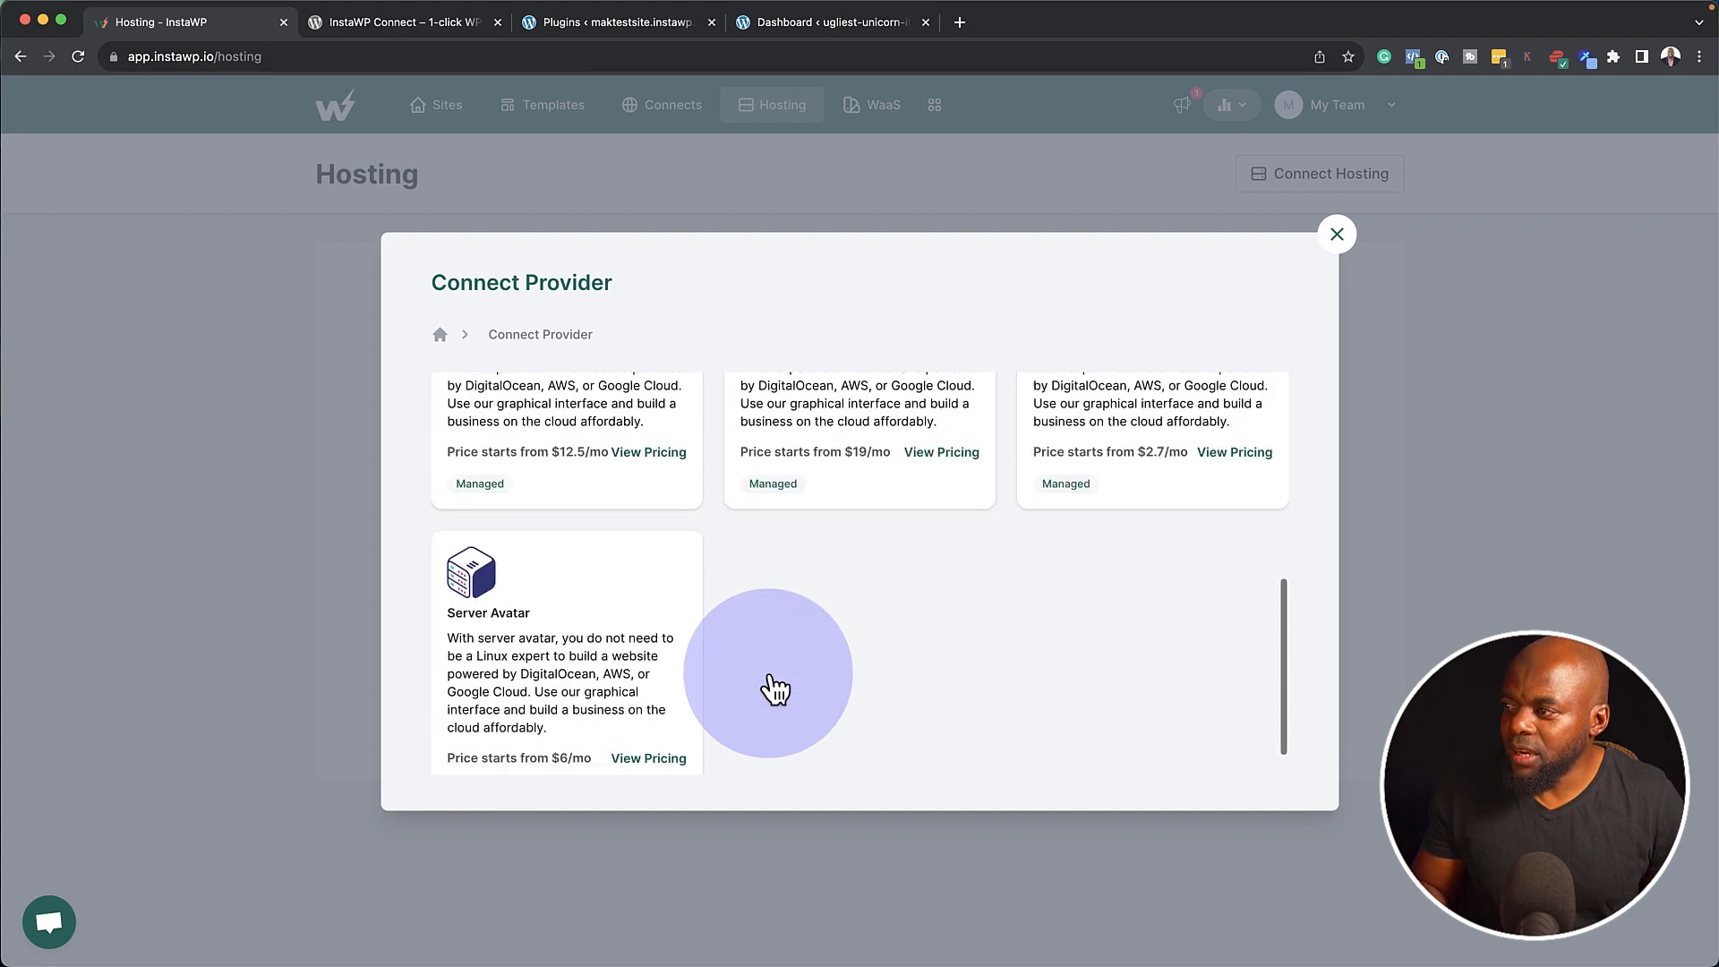
scroll(658, 654, up, 10)
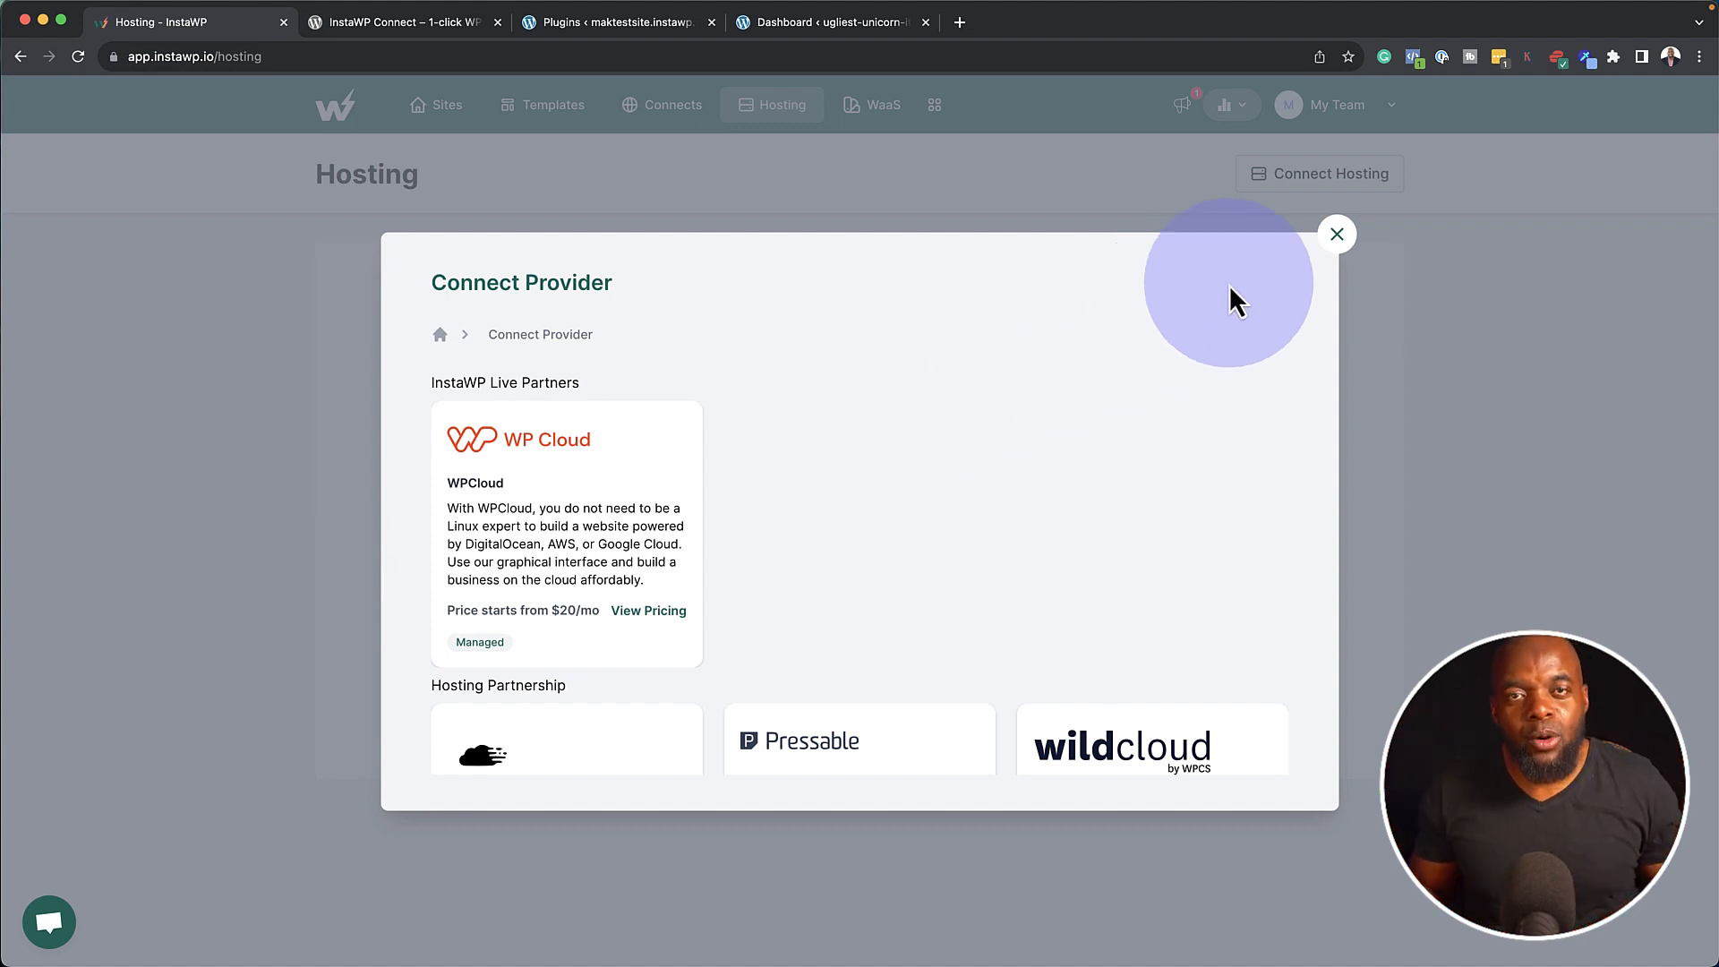
click(1337, 234)
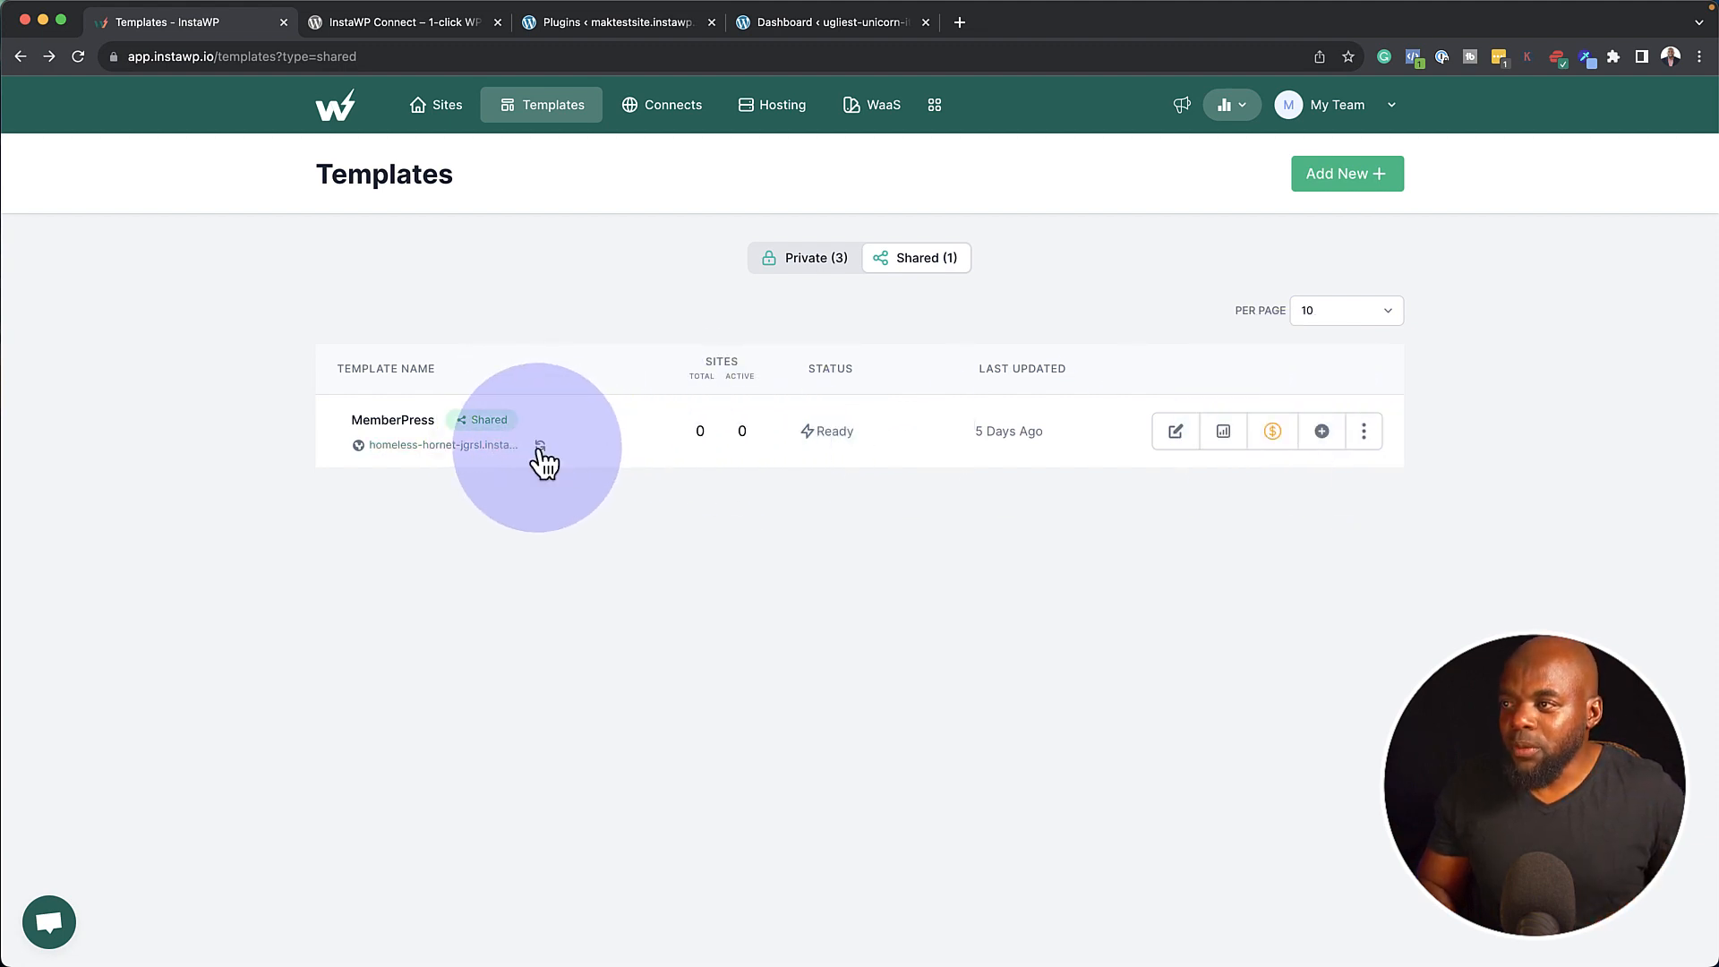
Set the MemberPress template to Paid at price 49, update it, and go to its Store publishing page.
click(1276, 432)
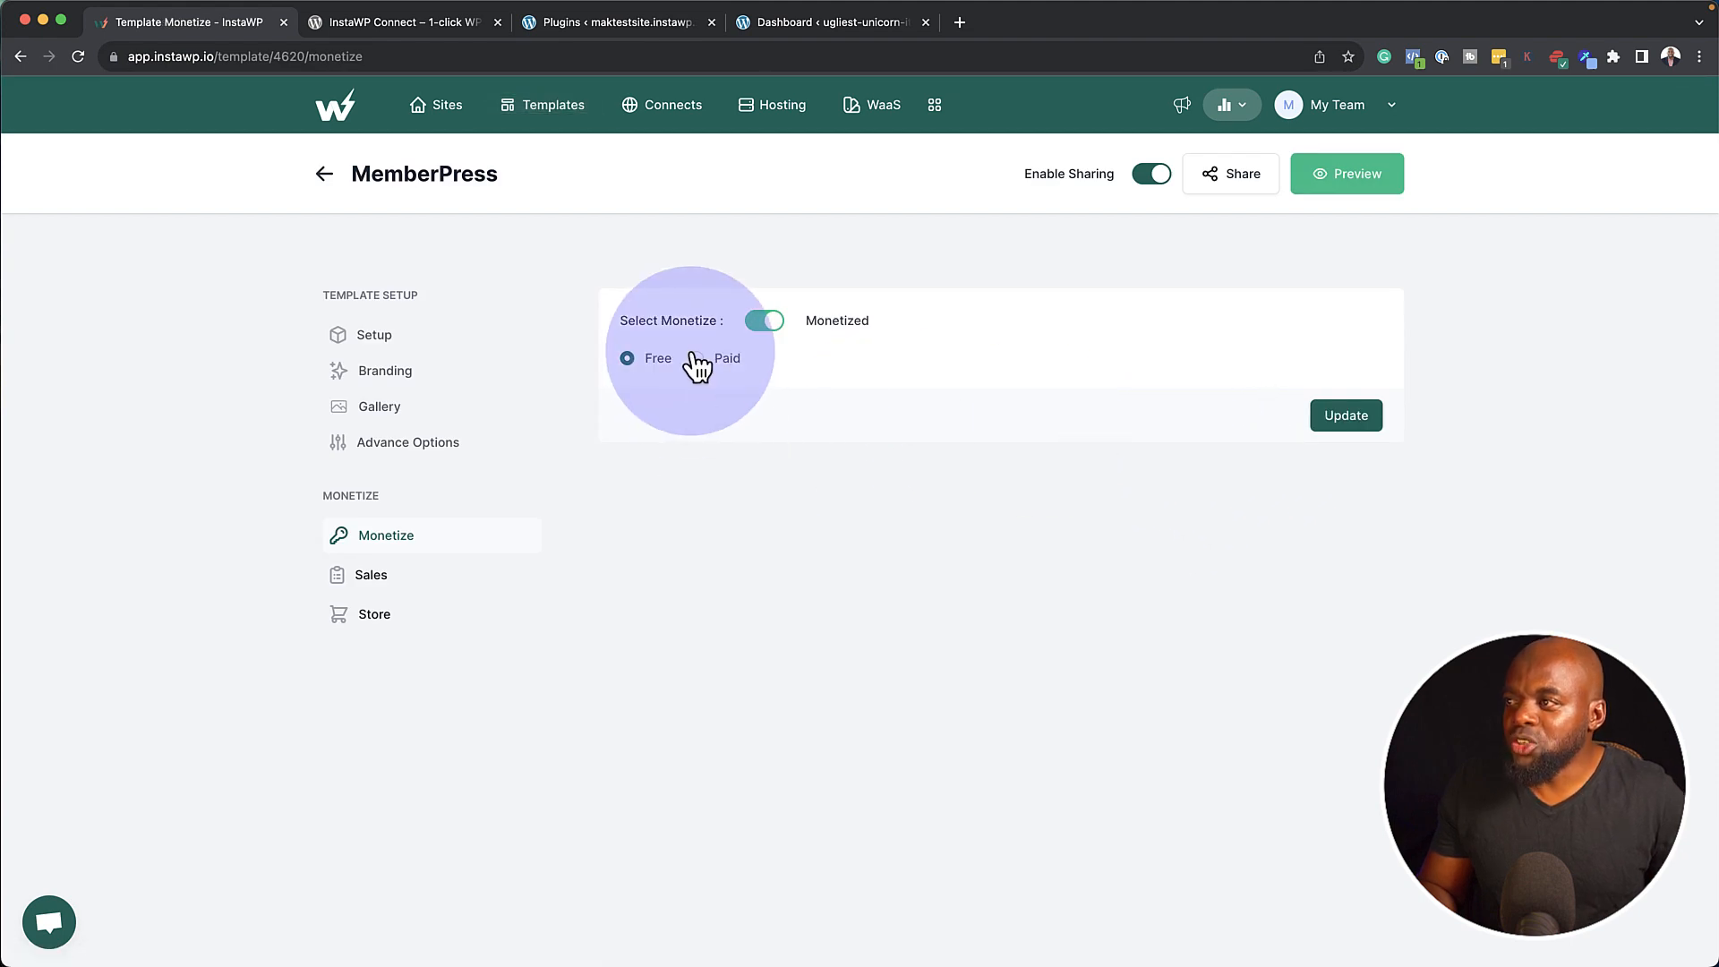
click(699, 358)
click(718, 398)
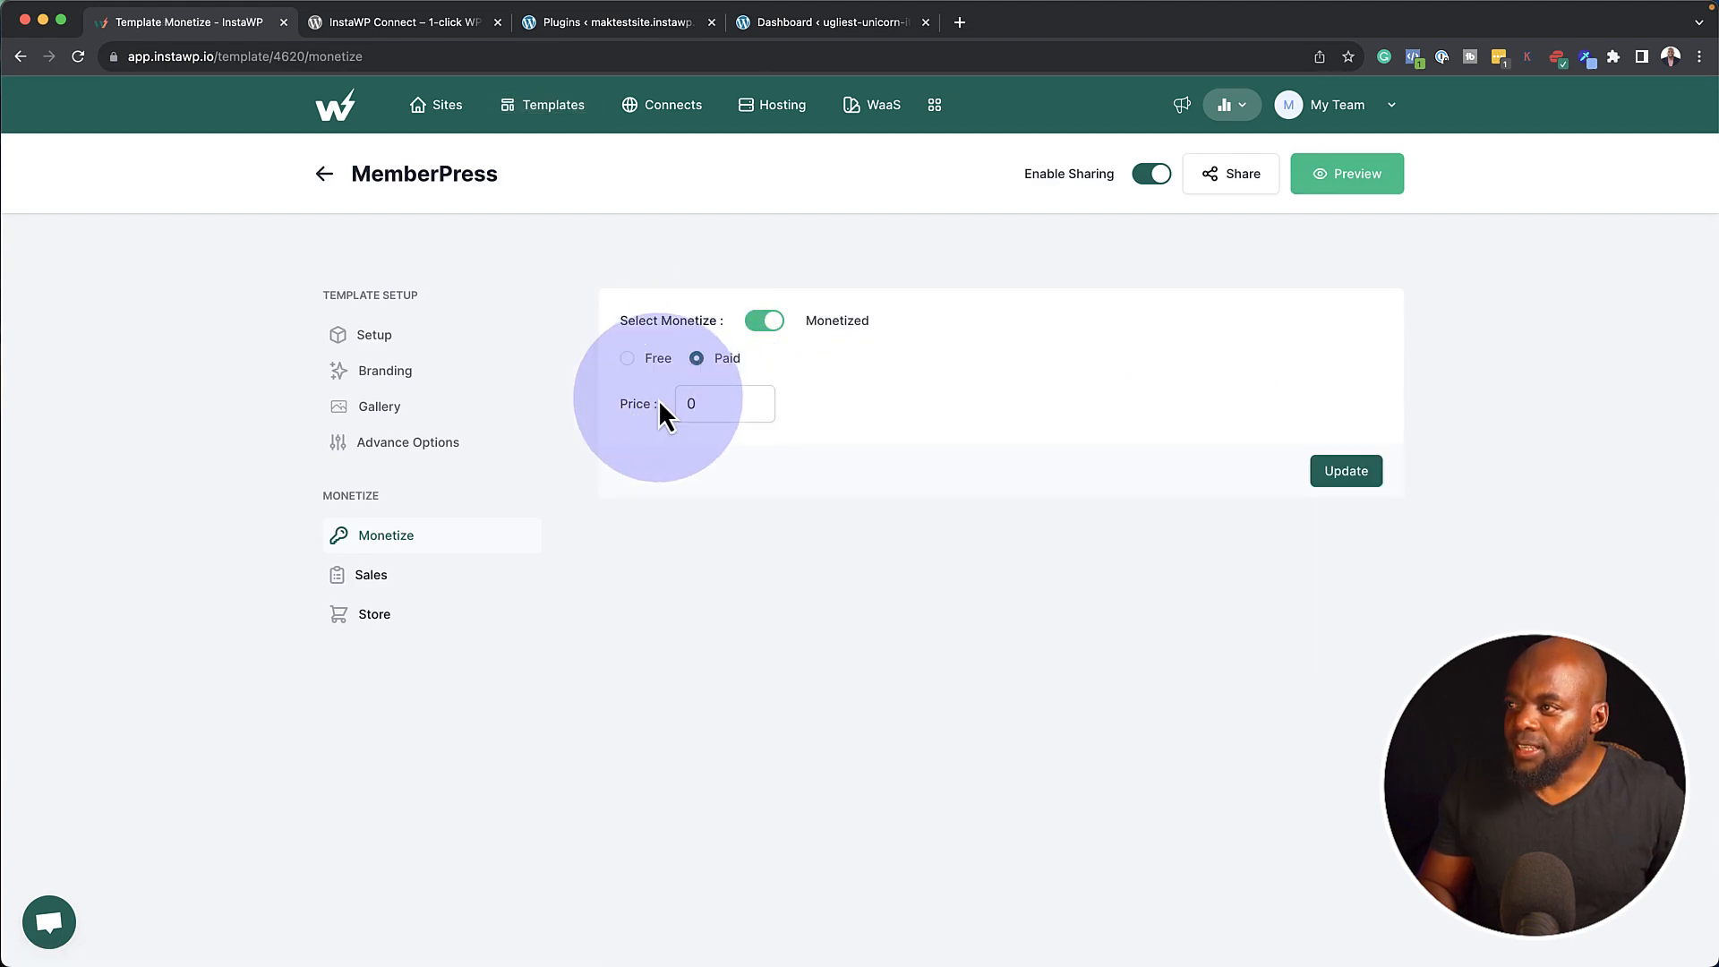
drag(694, 404, 646, 408)
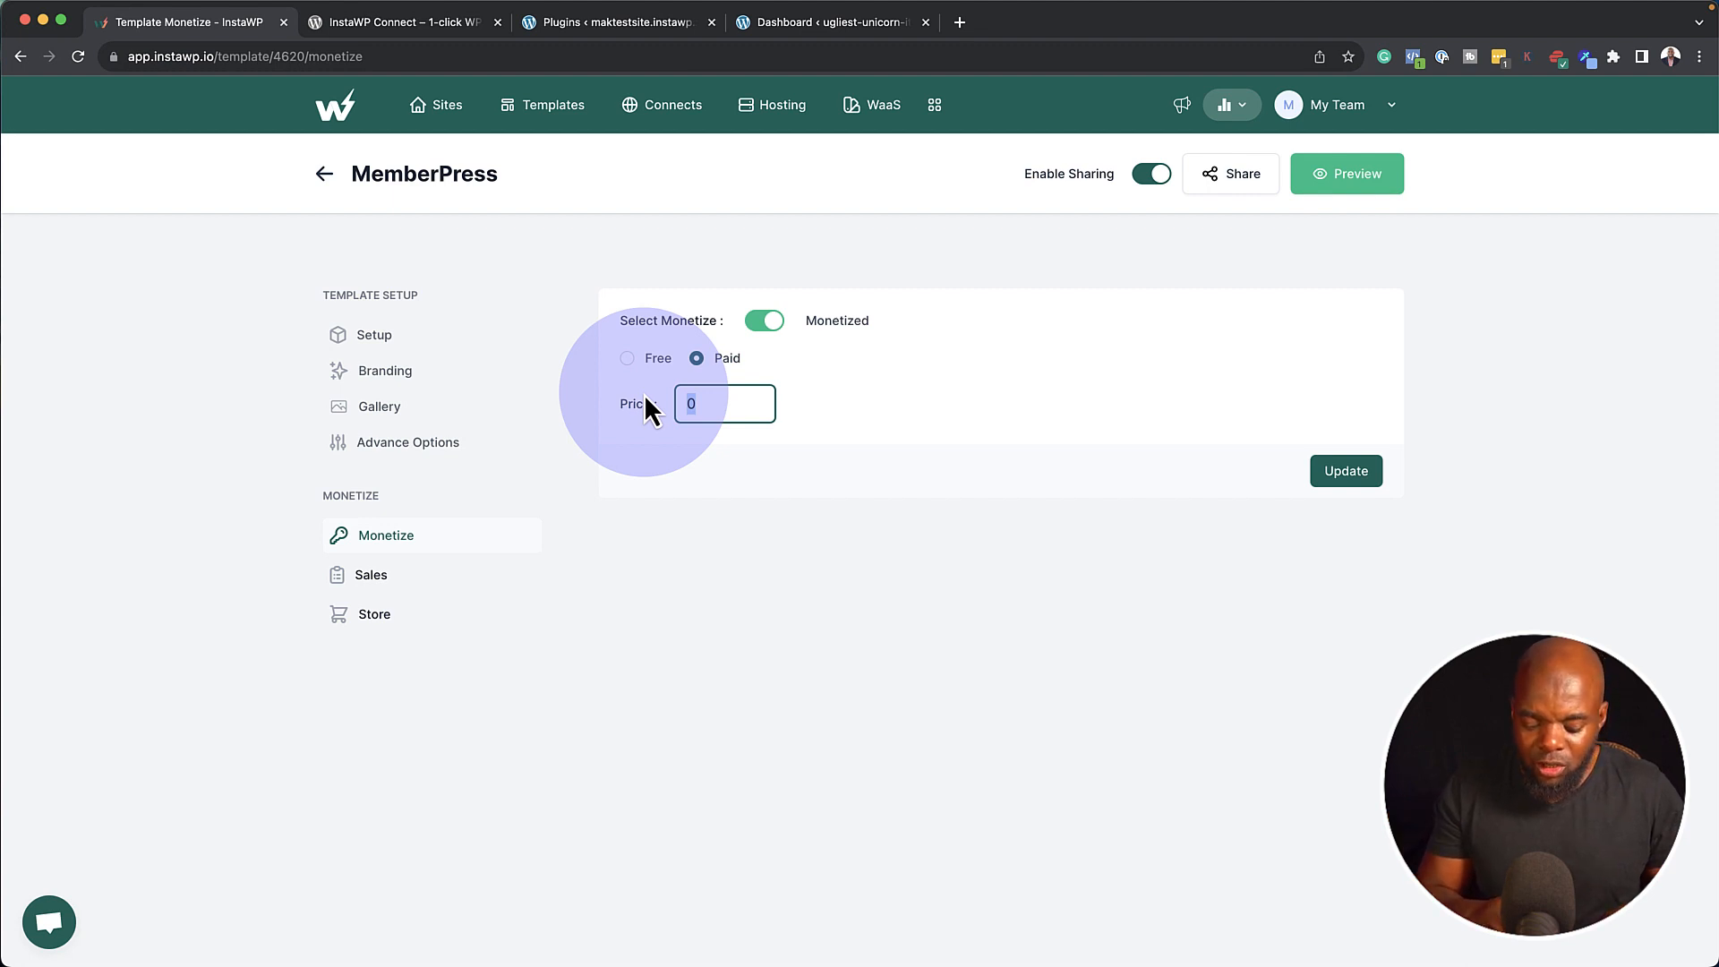
text(49)
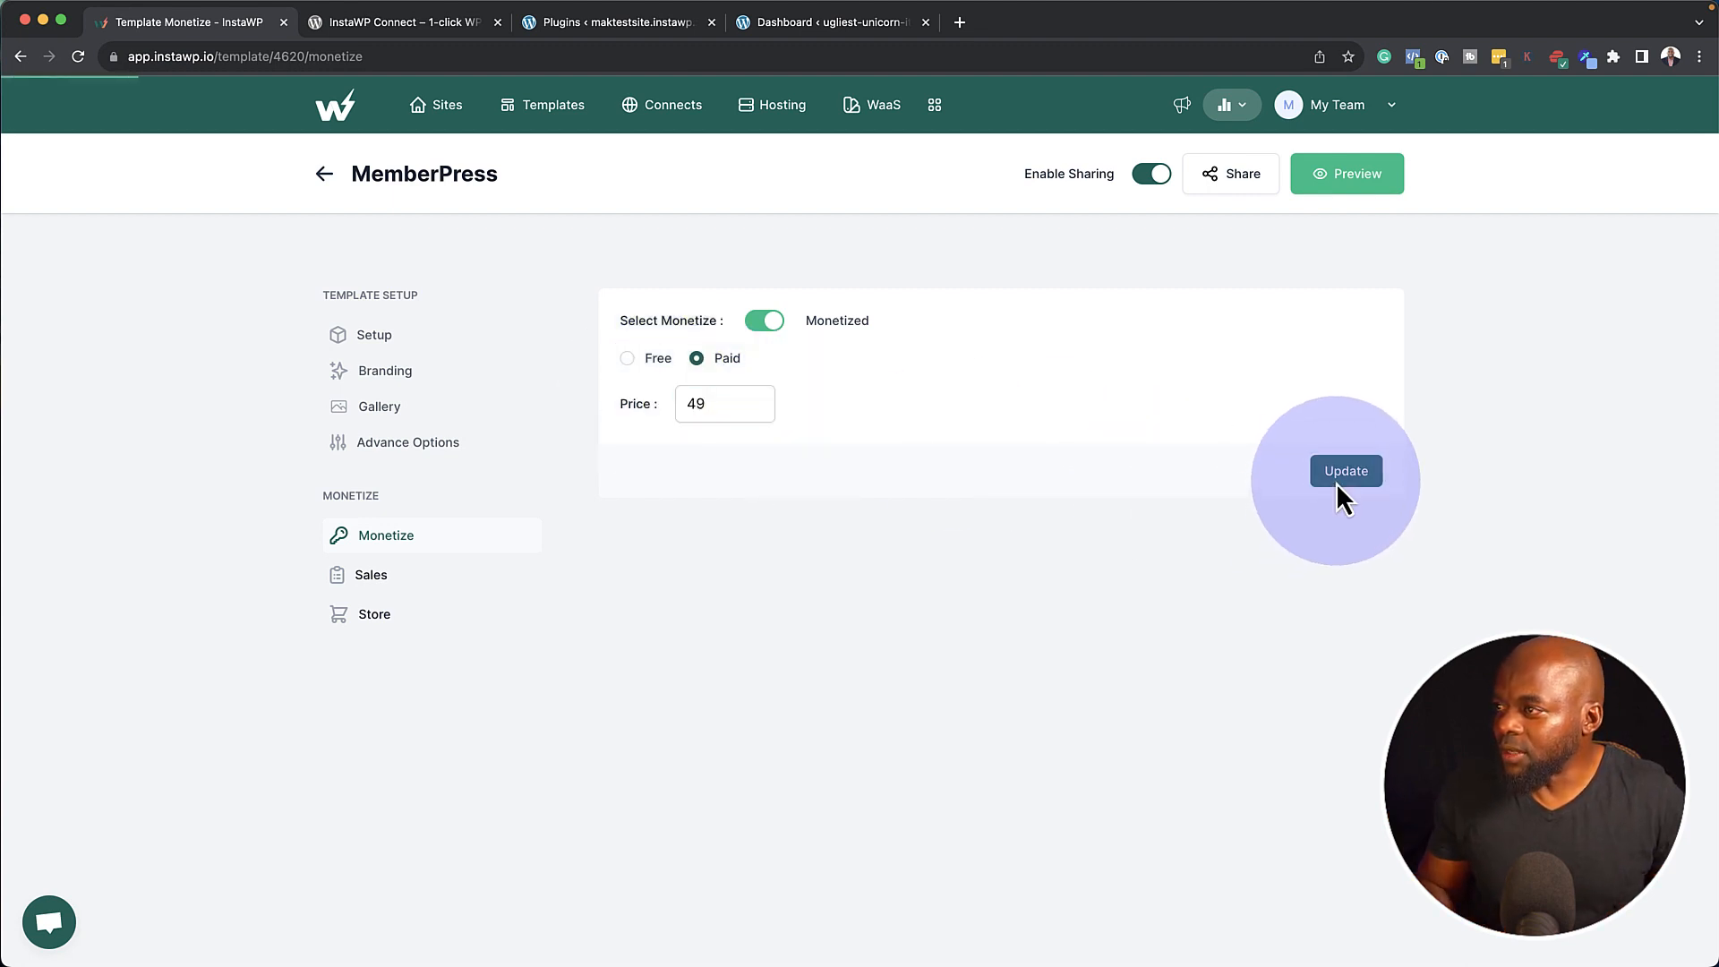
click(421, 588)
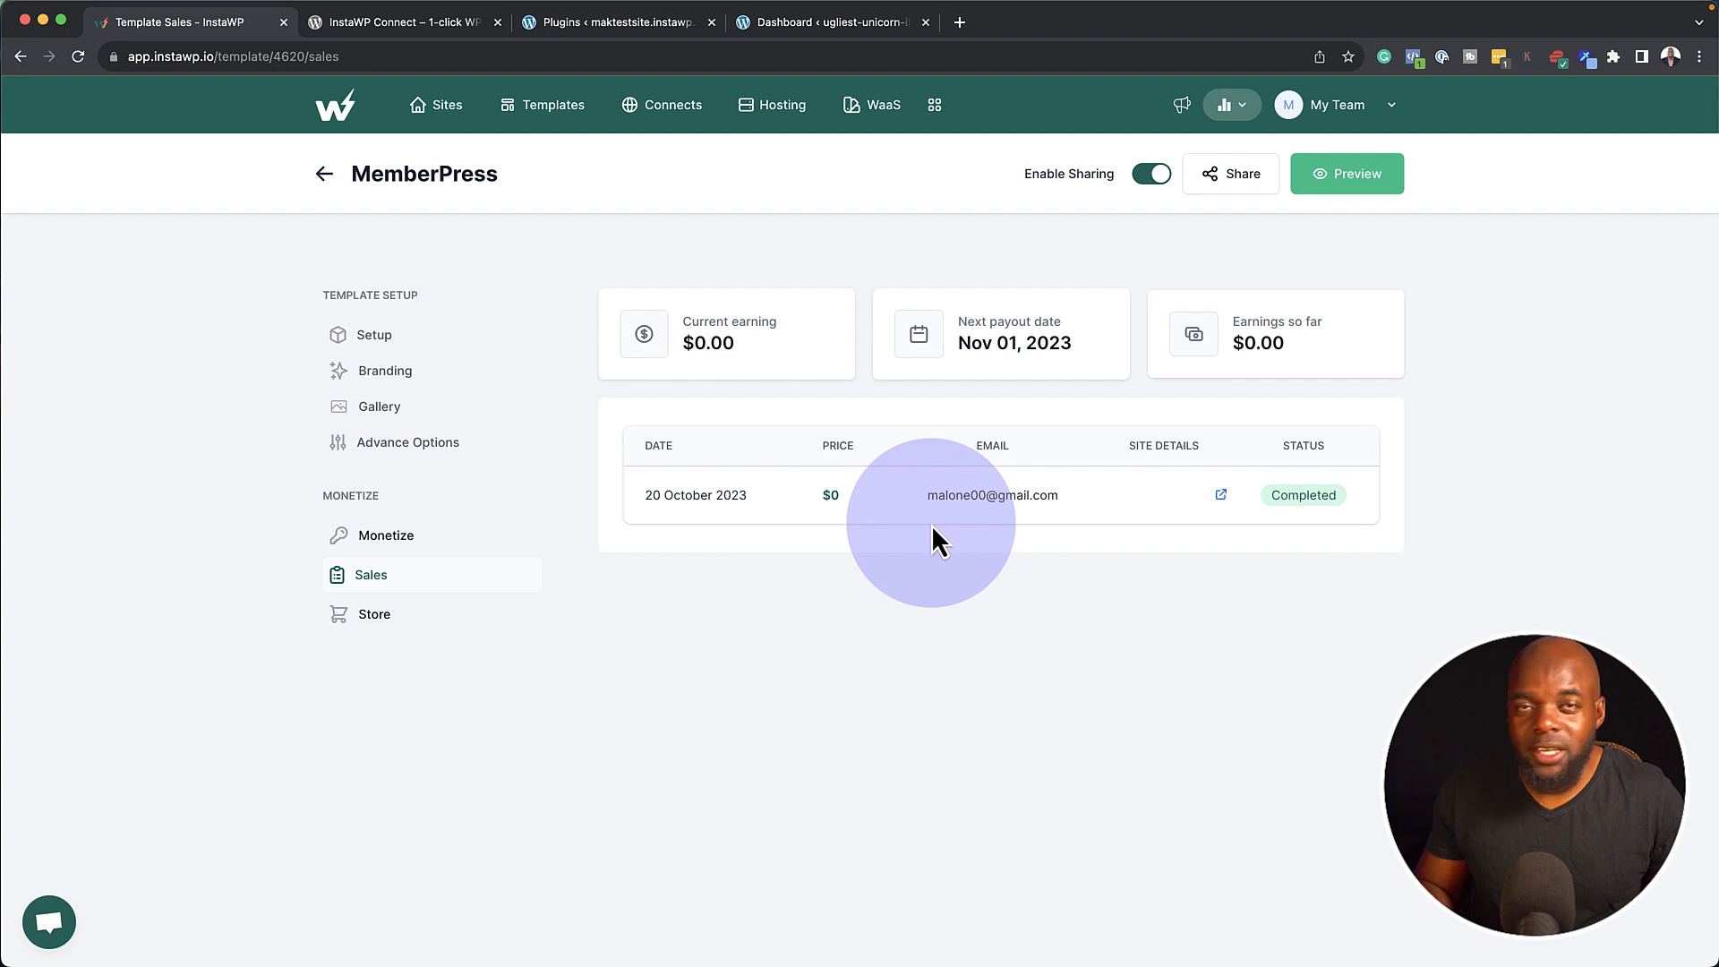
click(386, 626)
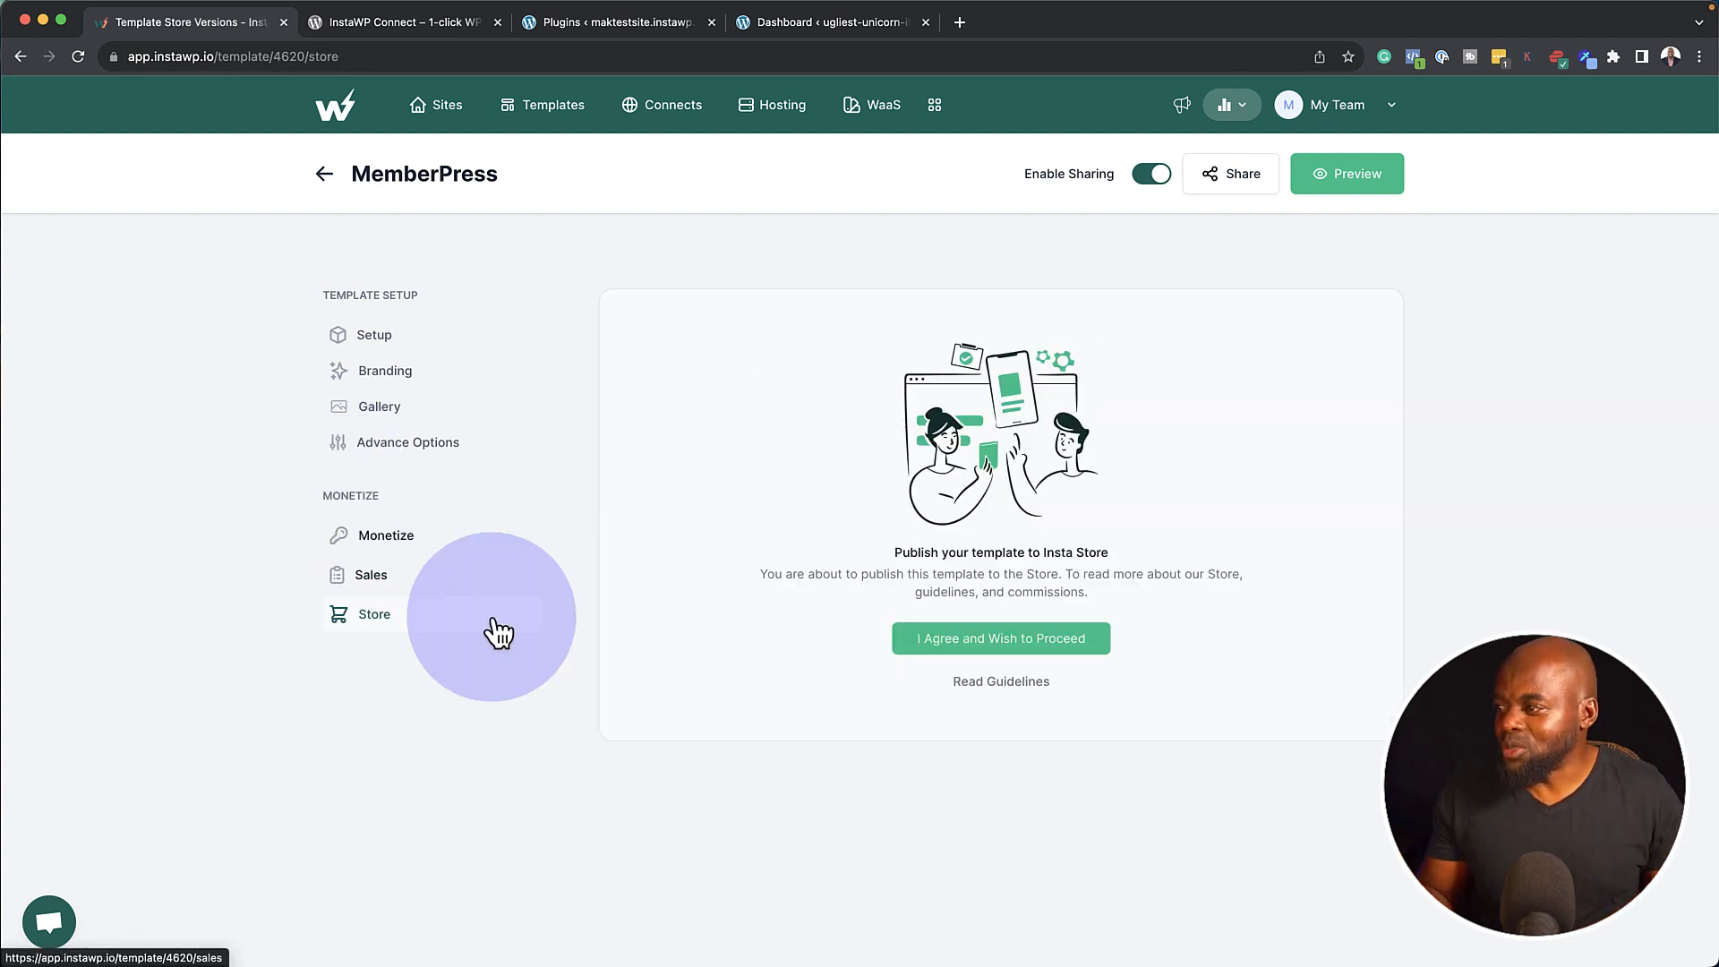
Accept the store terms, review the listing's categories and close the listing details.
click(1059, 647)
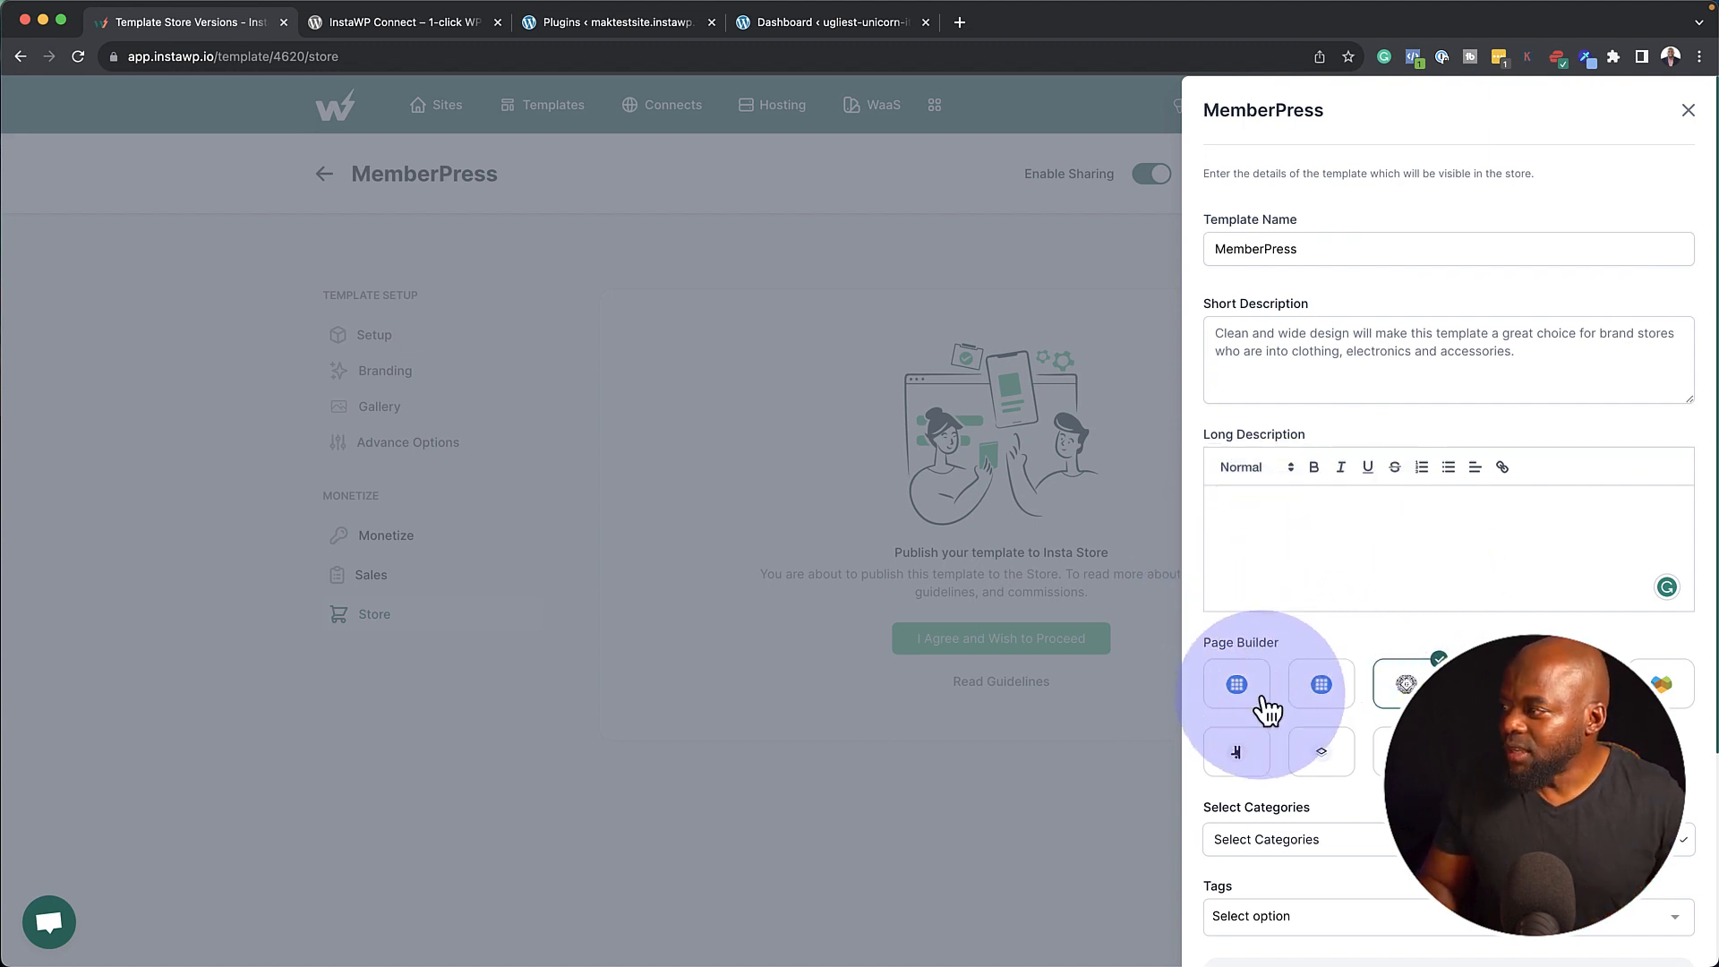
scroll(1330, 755, down, 2)
scroll(1332, 761, down, 1)
click(1309, 722)
scroll(1350, 777, down, 1)
scroll(1353, 777, up, 1)
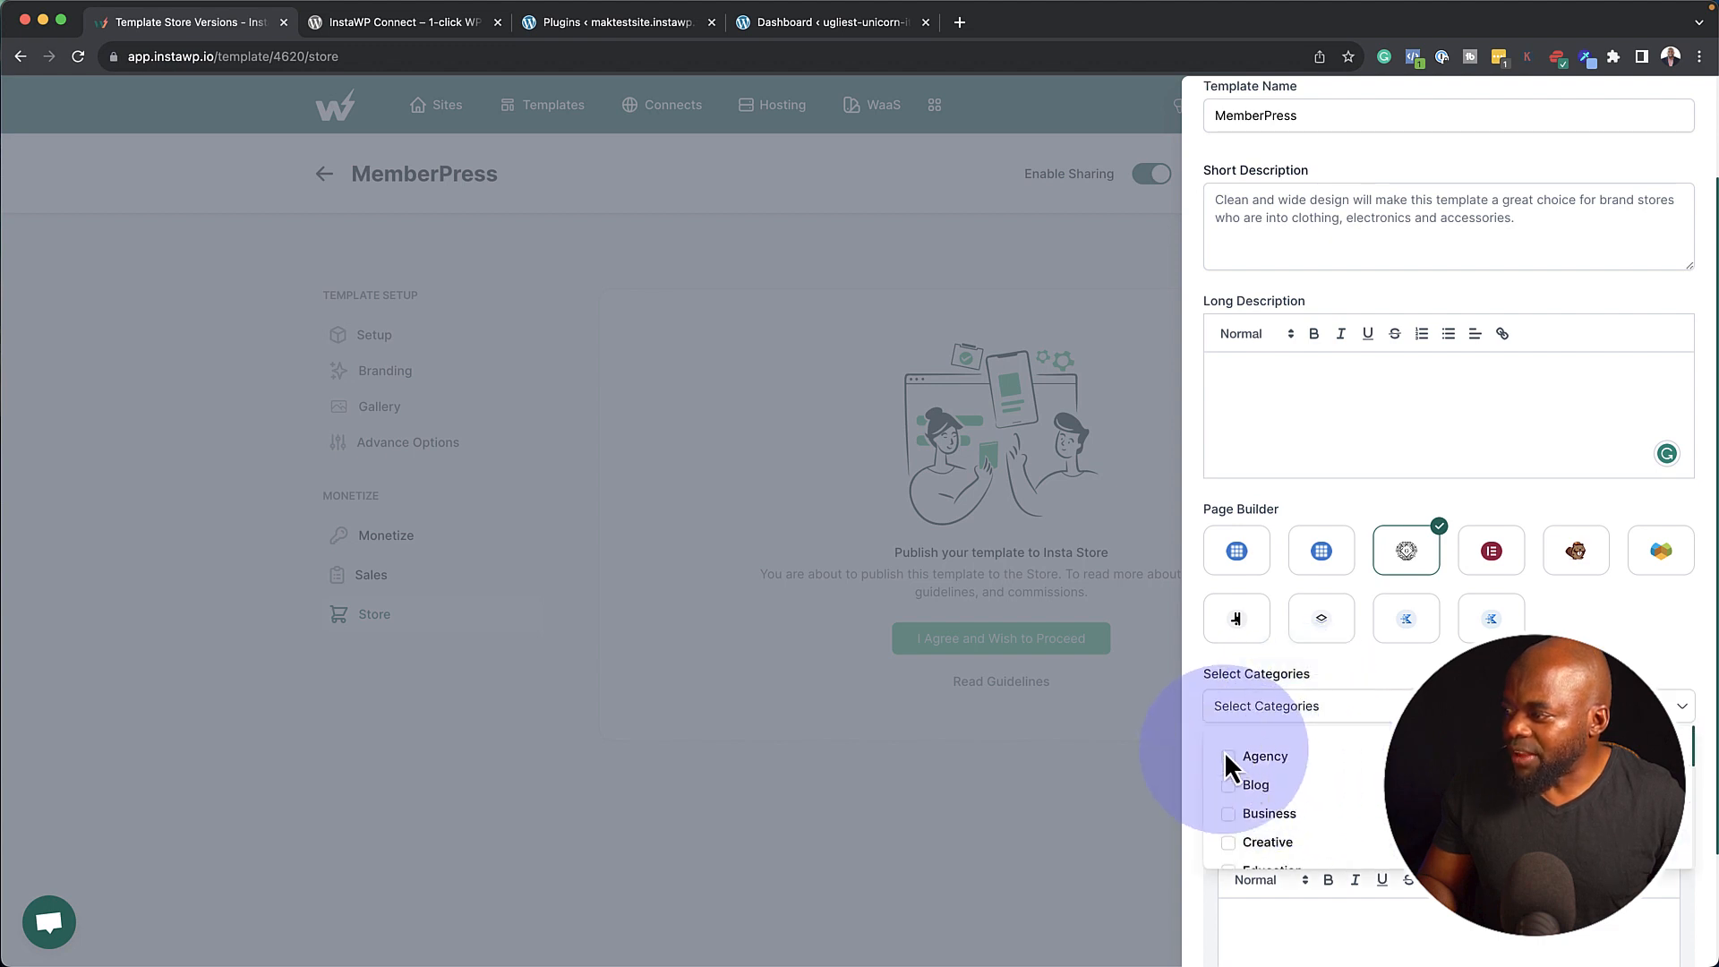
scroll(1343, 827, down, 2)
scroll(1353, 822, down, 2)
click(1108, 775)
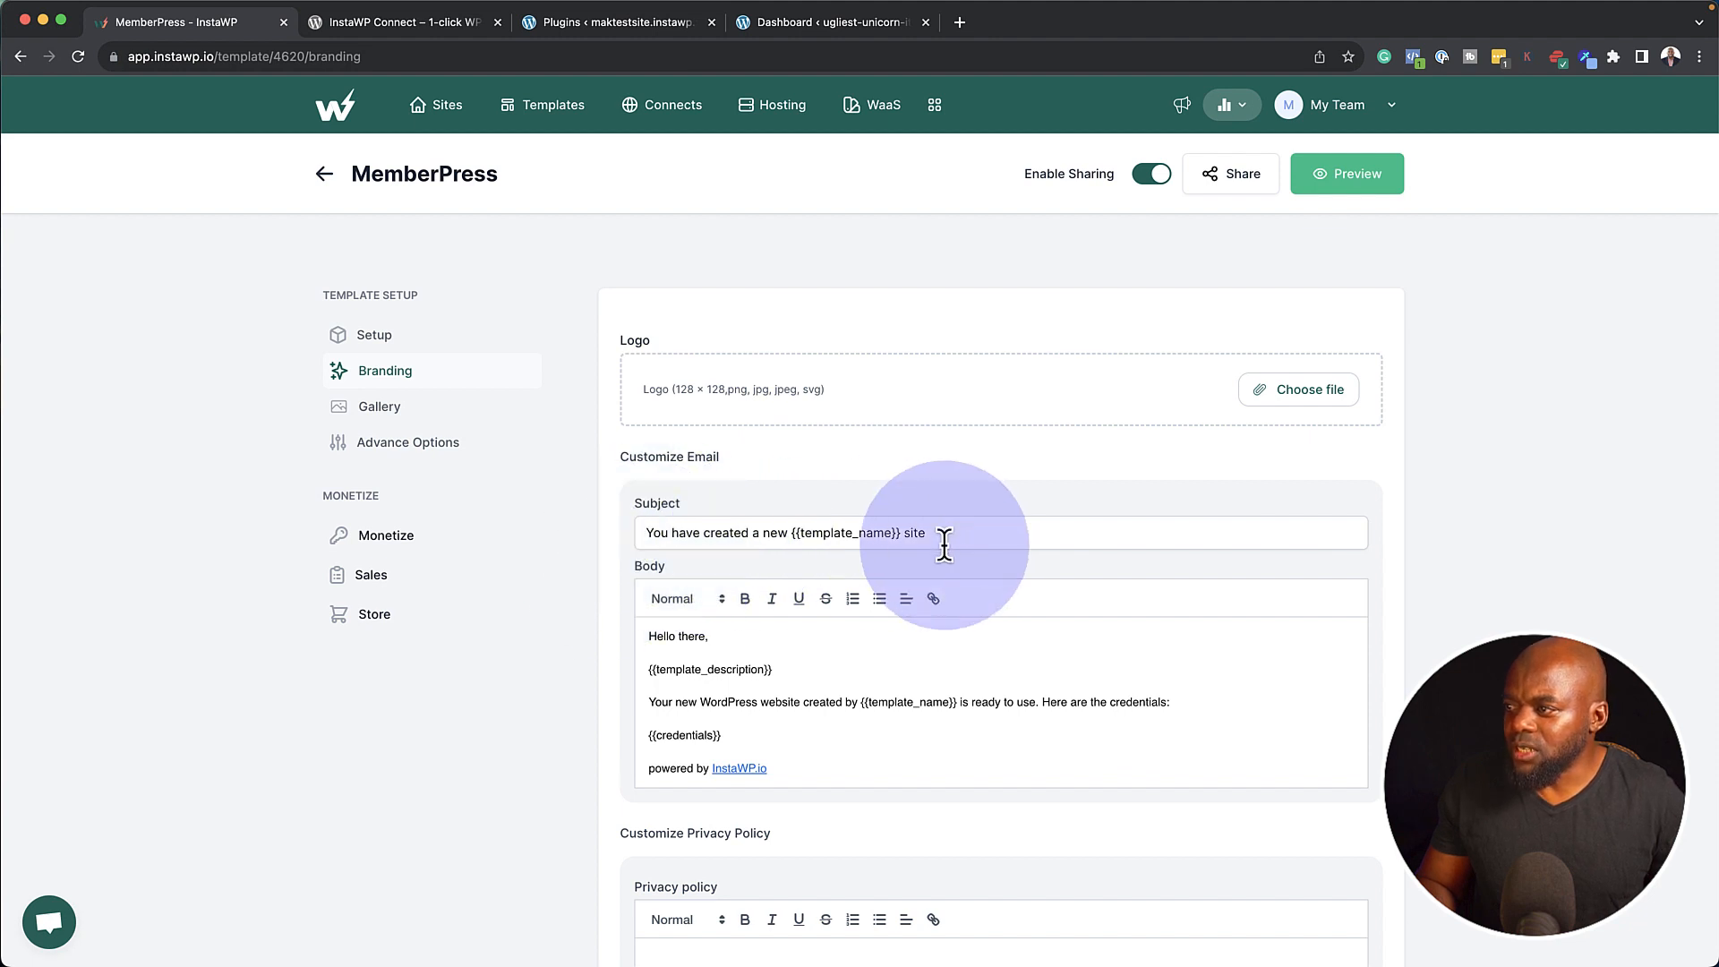
Keep the 4-hour site lifetime and turn off emailing login credentials in advanced options.
click(402, 425)
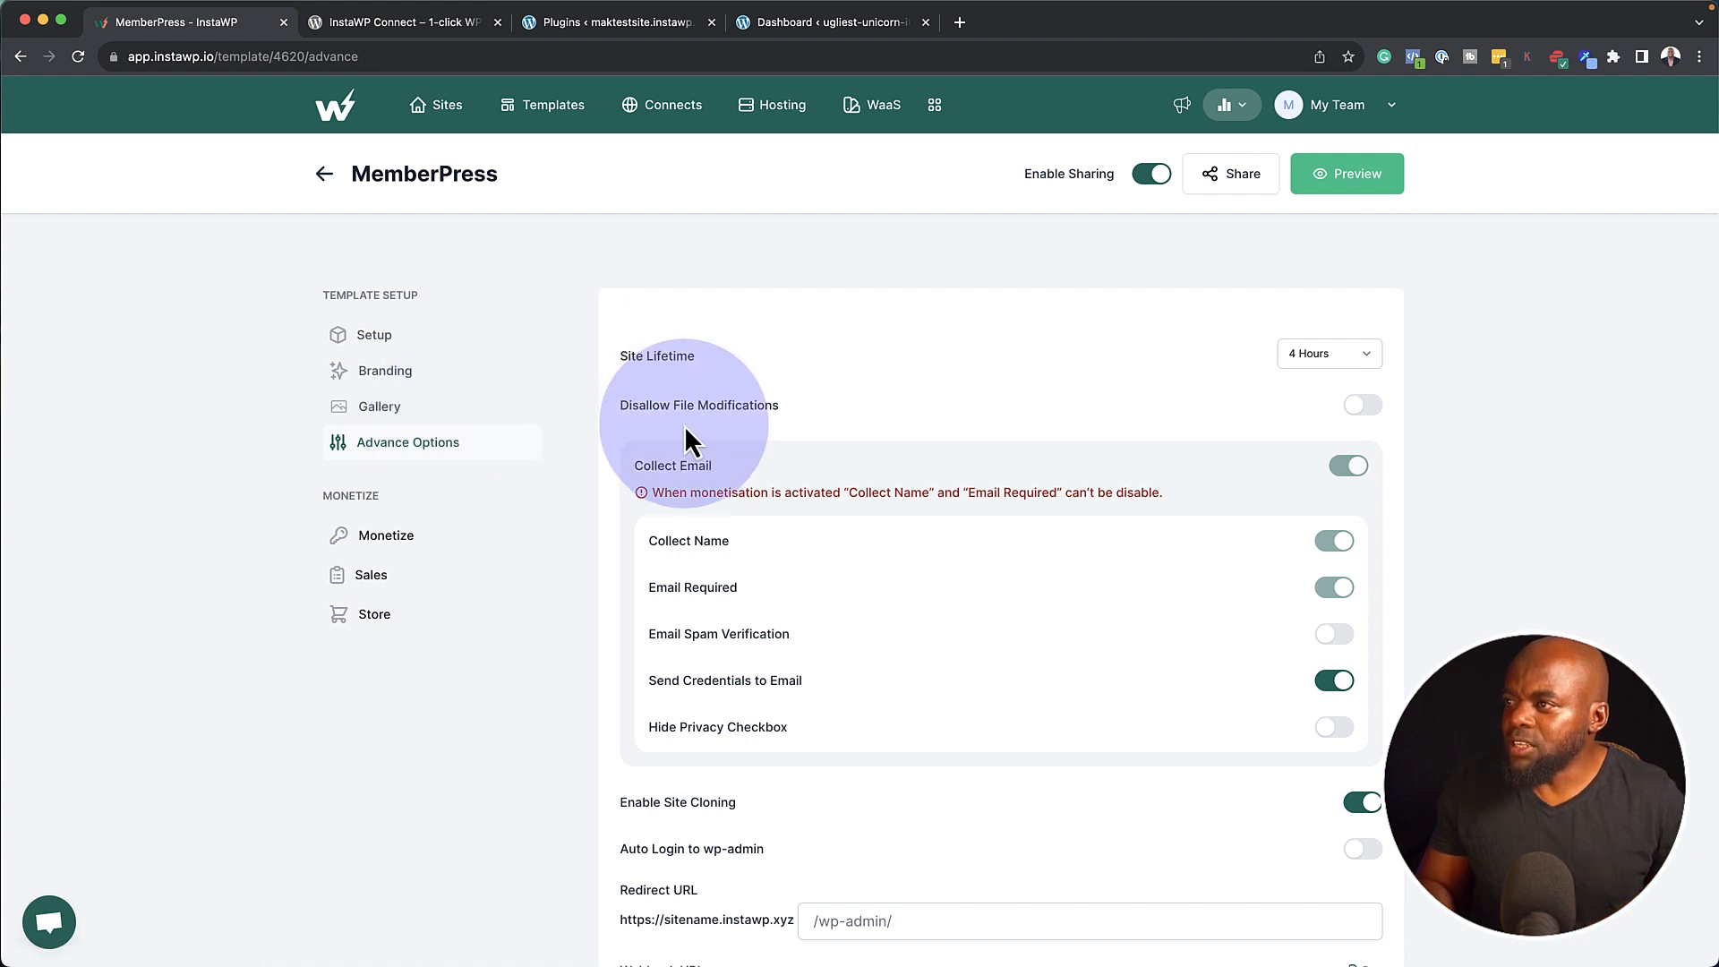
click(1344, 360)
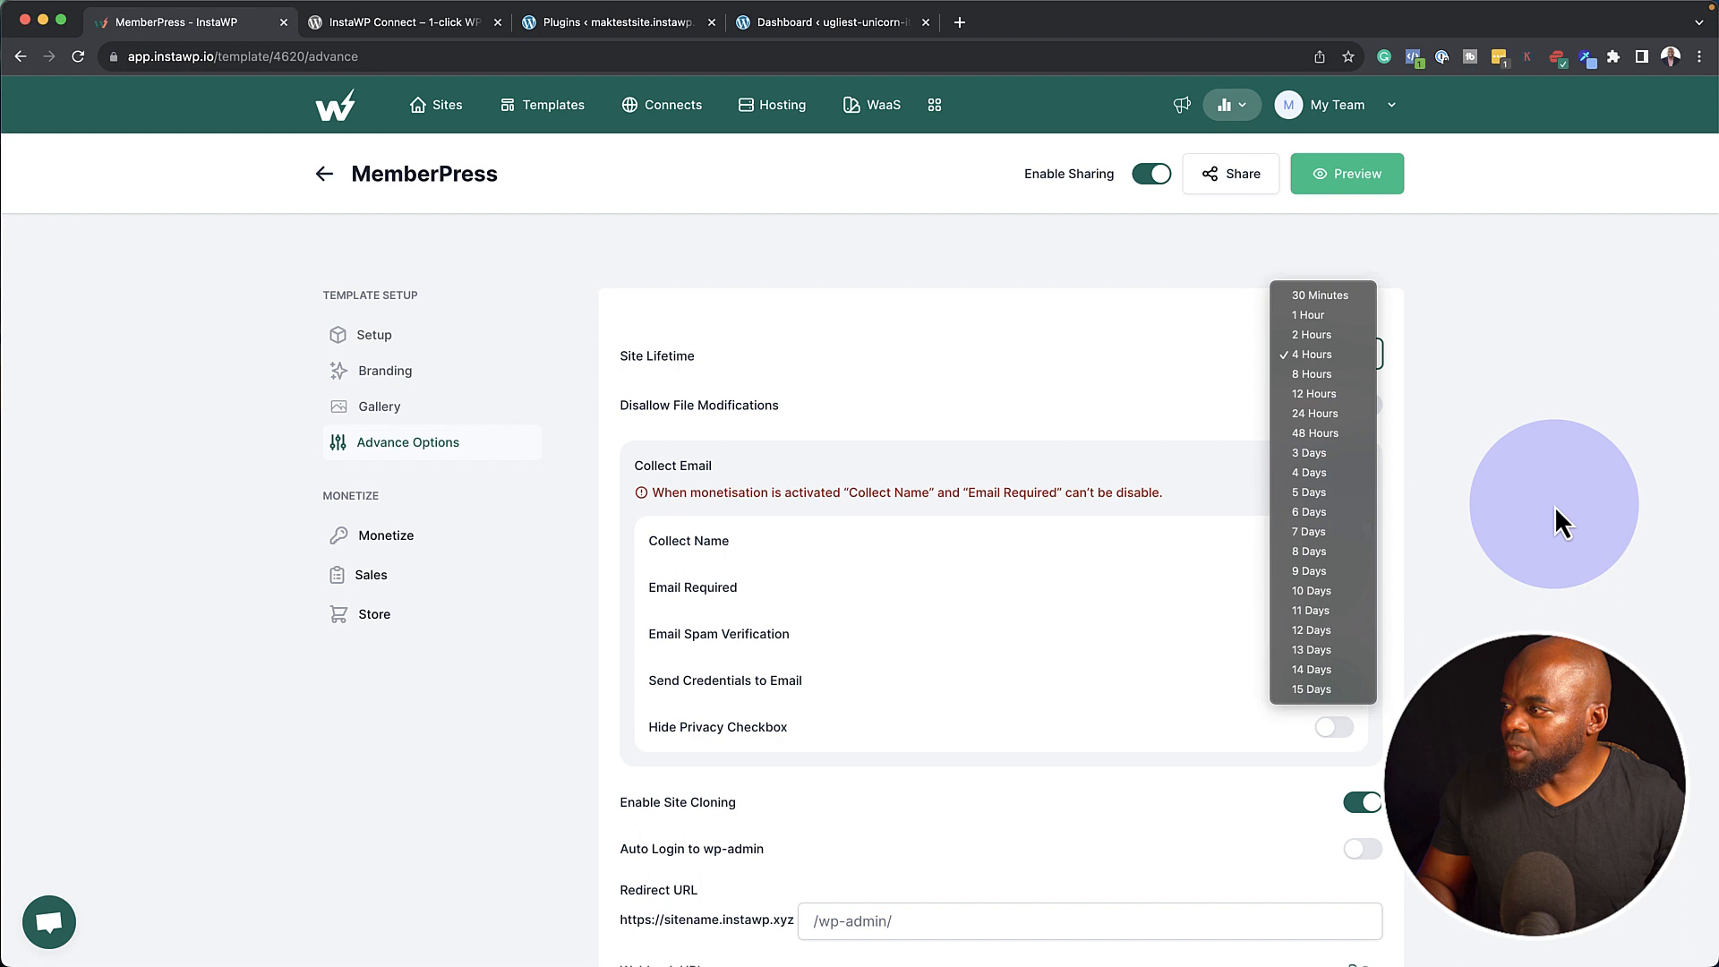
click(1558, 498)
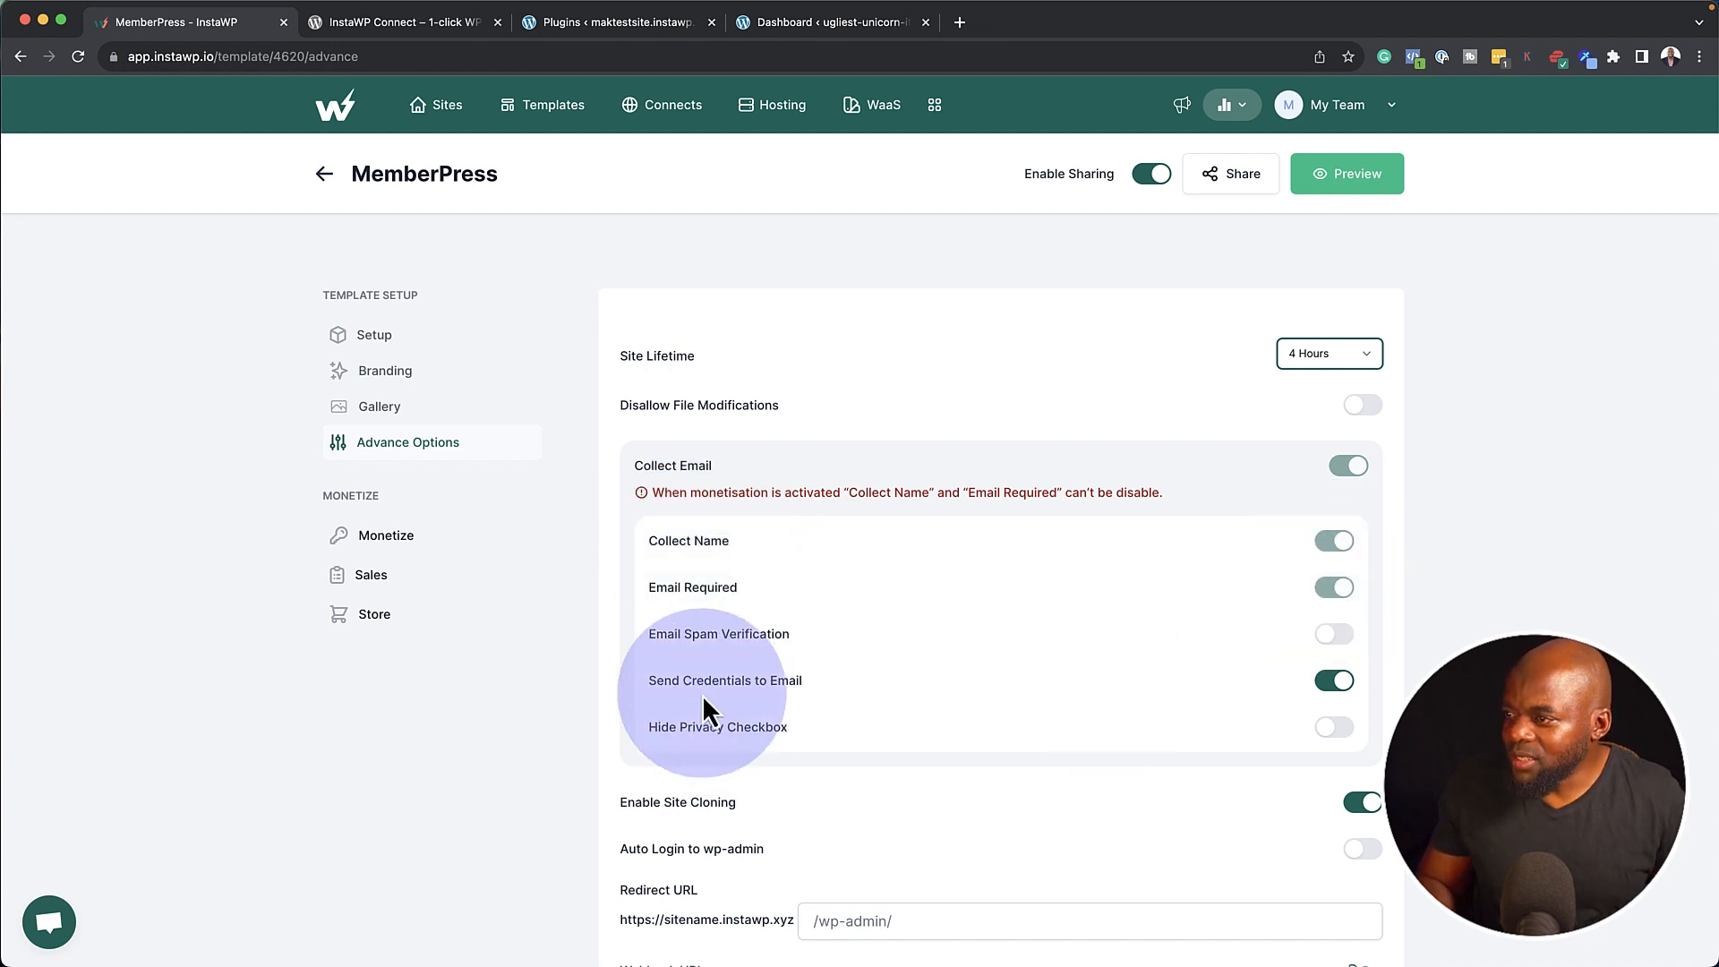
click(1334, 680)
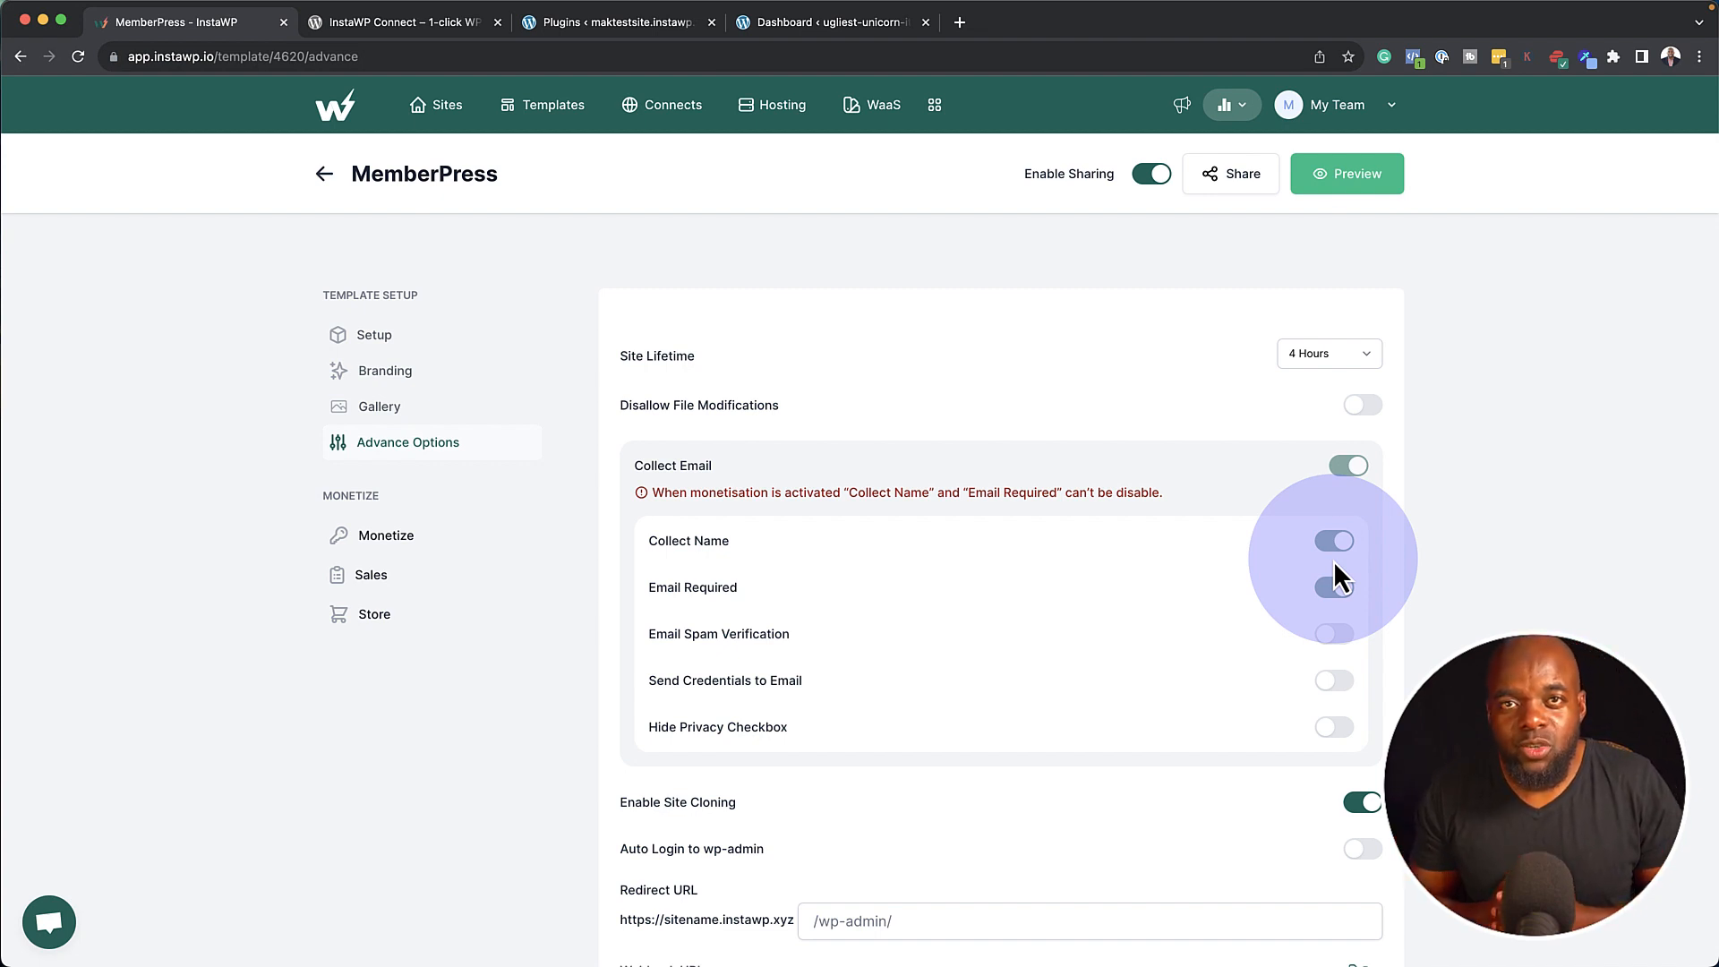
scroll(1331, 577, down, 2)
scroll(1316, 605, down, 1)
scroll(1317, 605, down, 1)
scroll(1317, 604, down, 3)
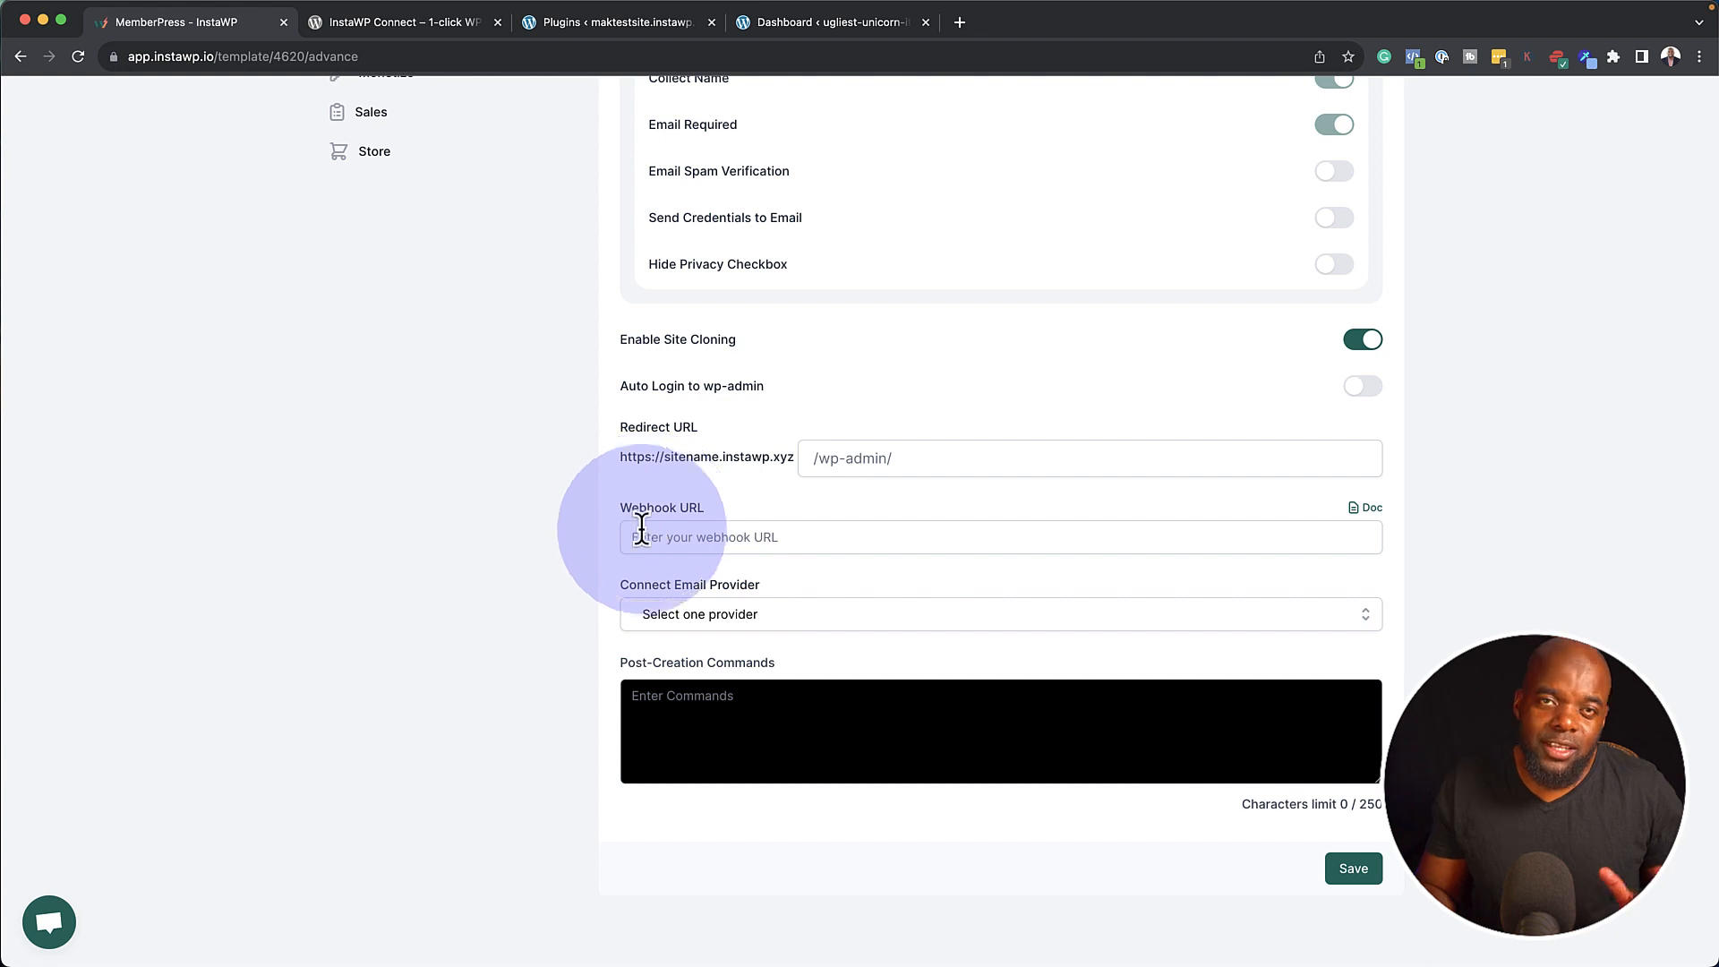
scroll(605, 551, up, 4)
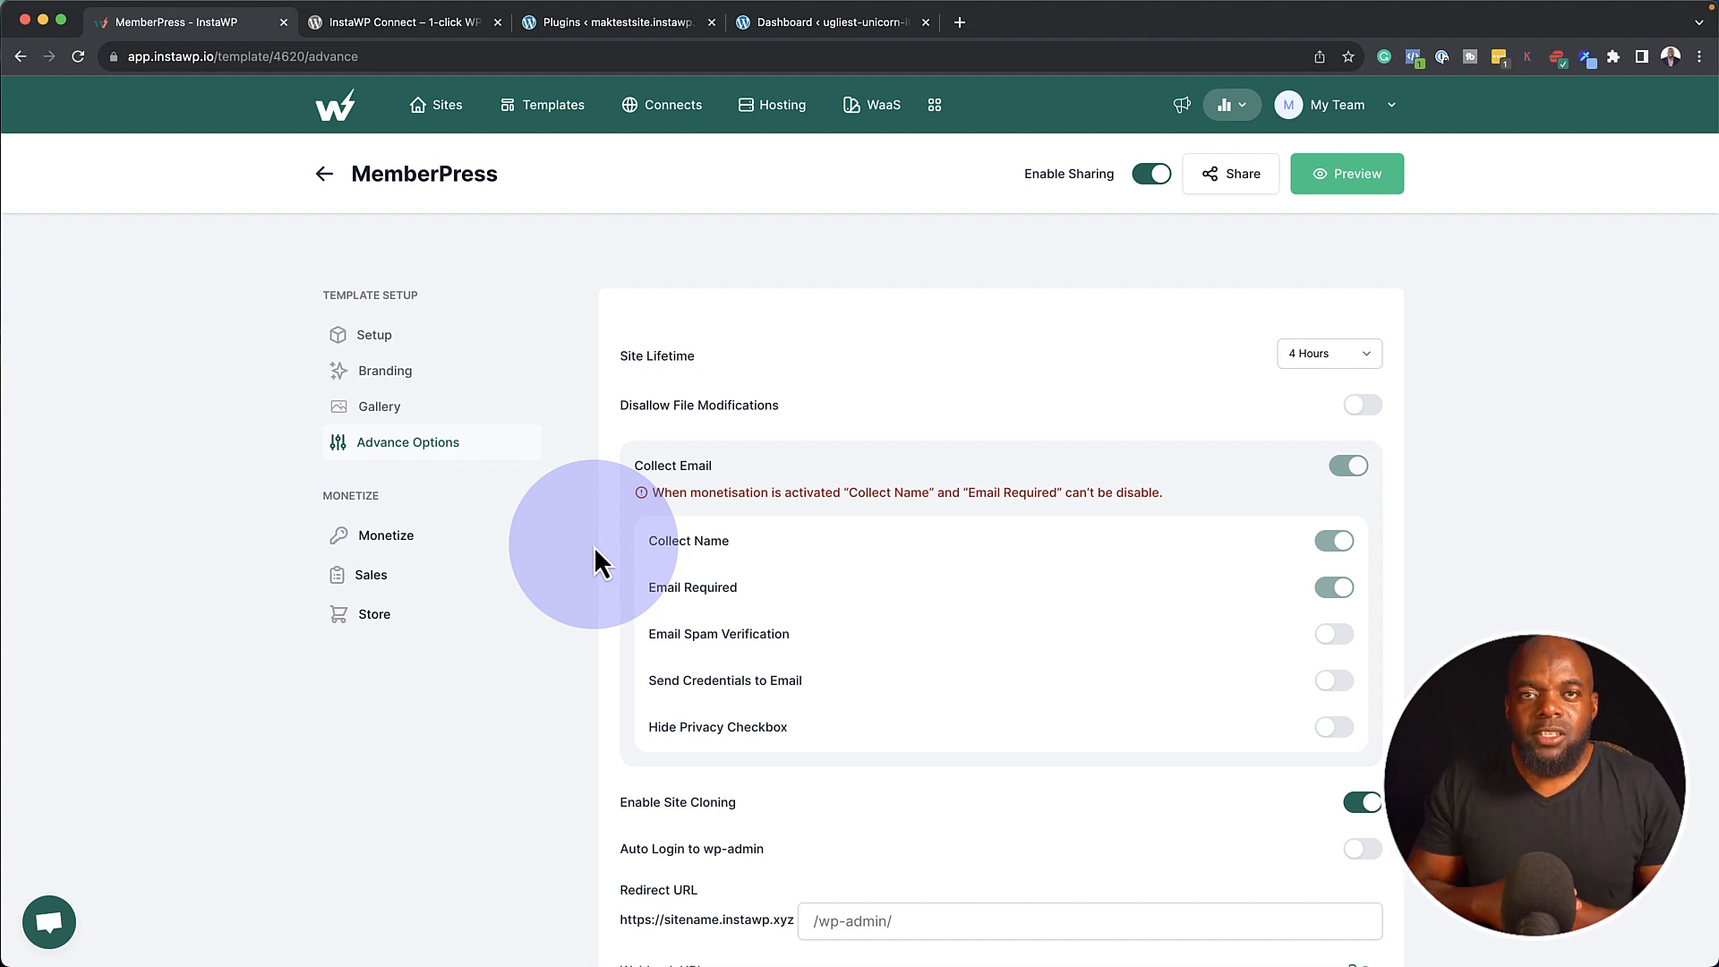
Start the $49 Buy Template checkout from the share link, then return to the template settings.
click(1234, 183)
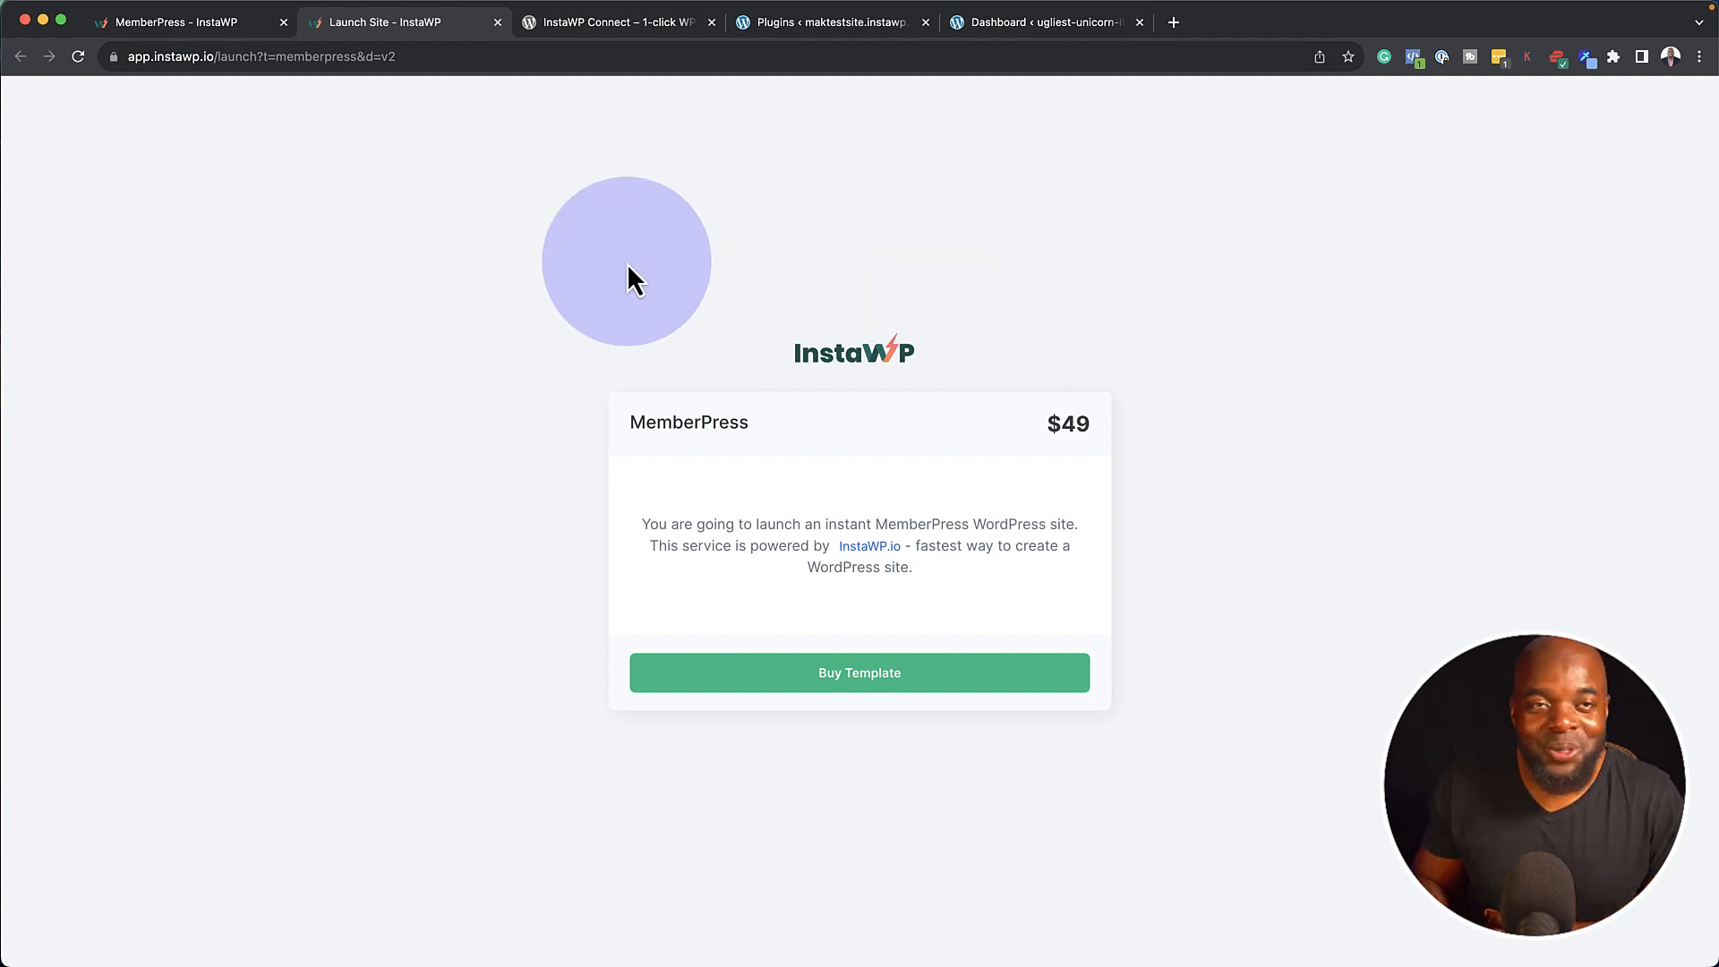
click(906, 685)
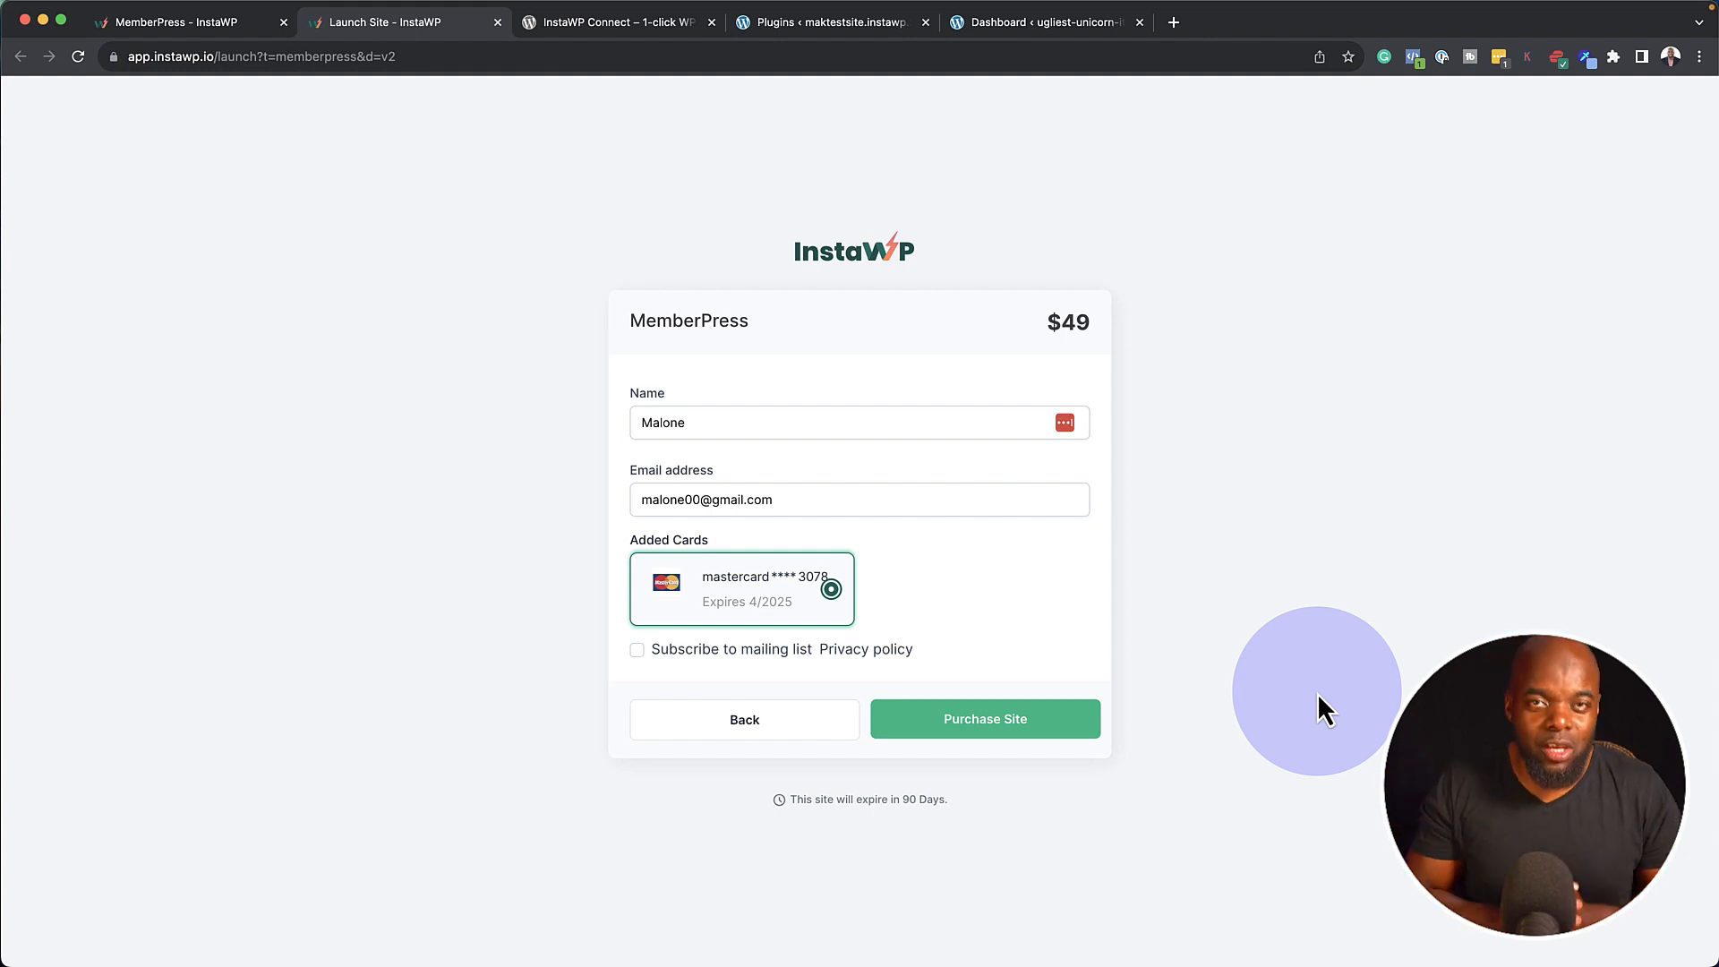
key(ctrl+shift+Tab)
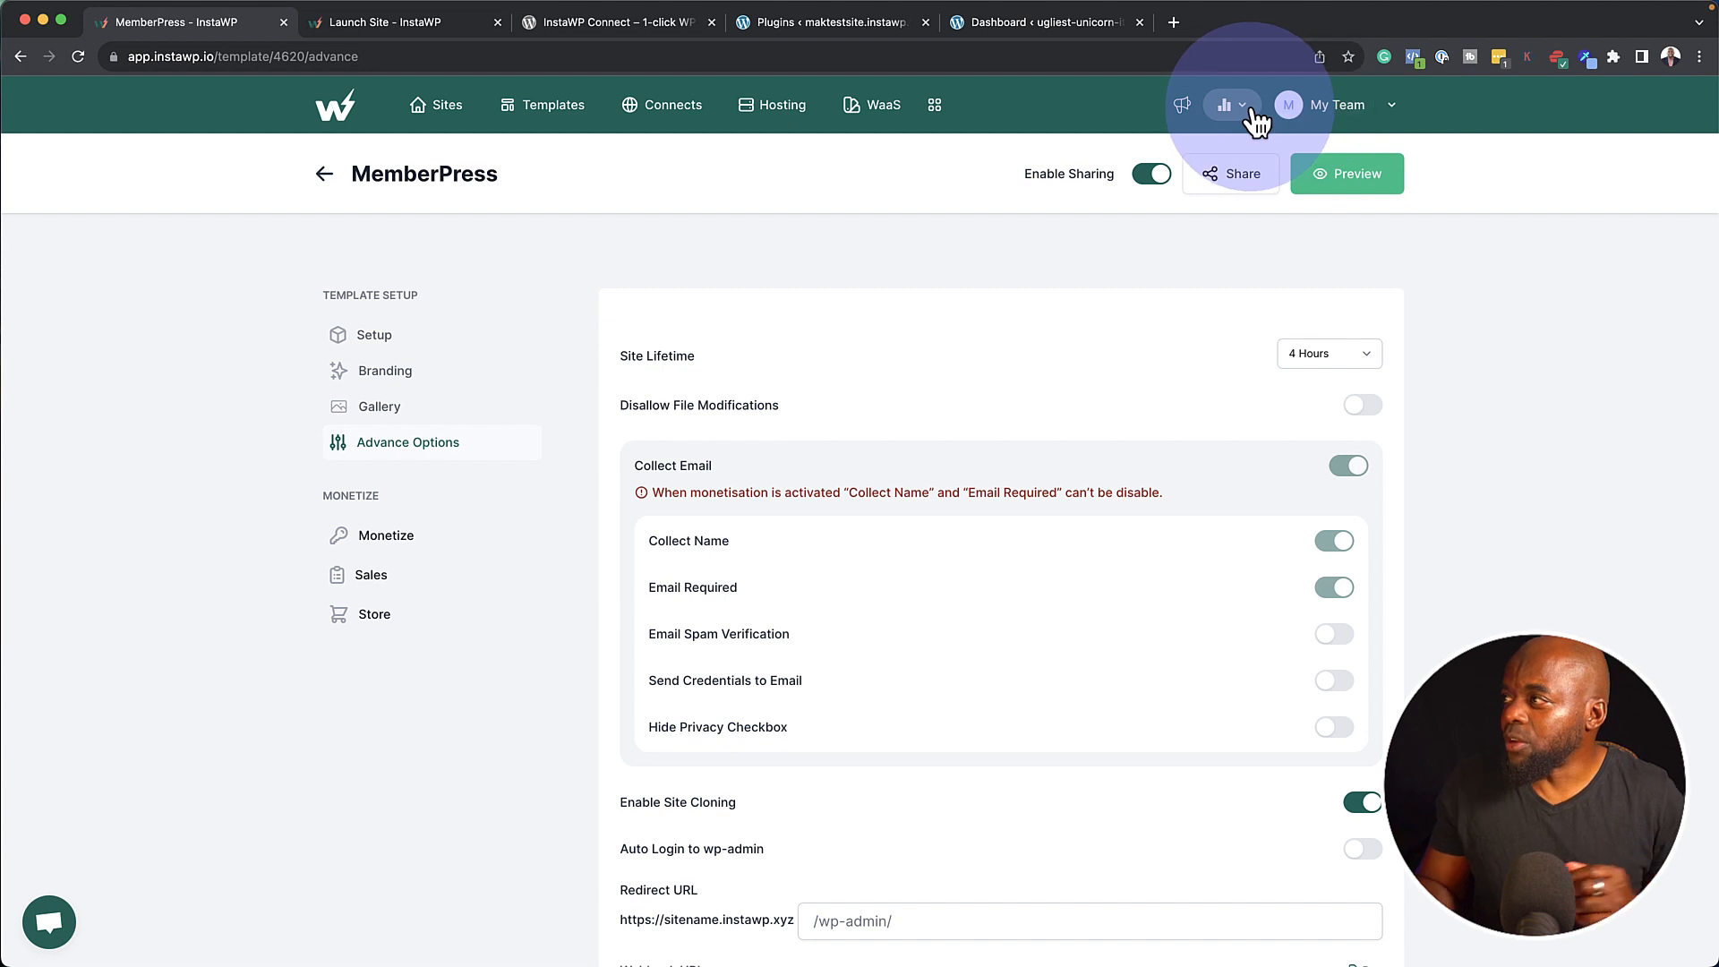
Review the Professional plan usage quotas and subscription billing, highlighting the sites quota.
click(1252, 114)
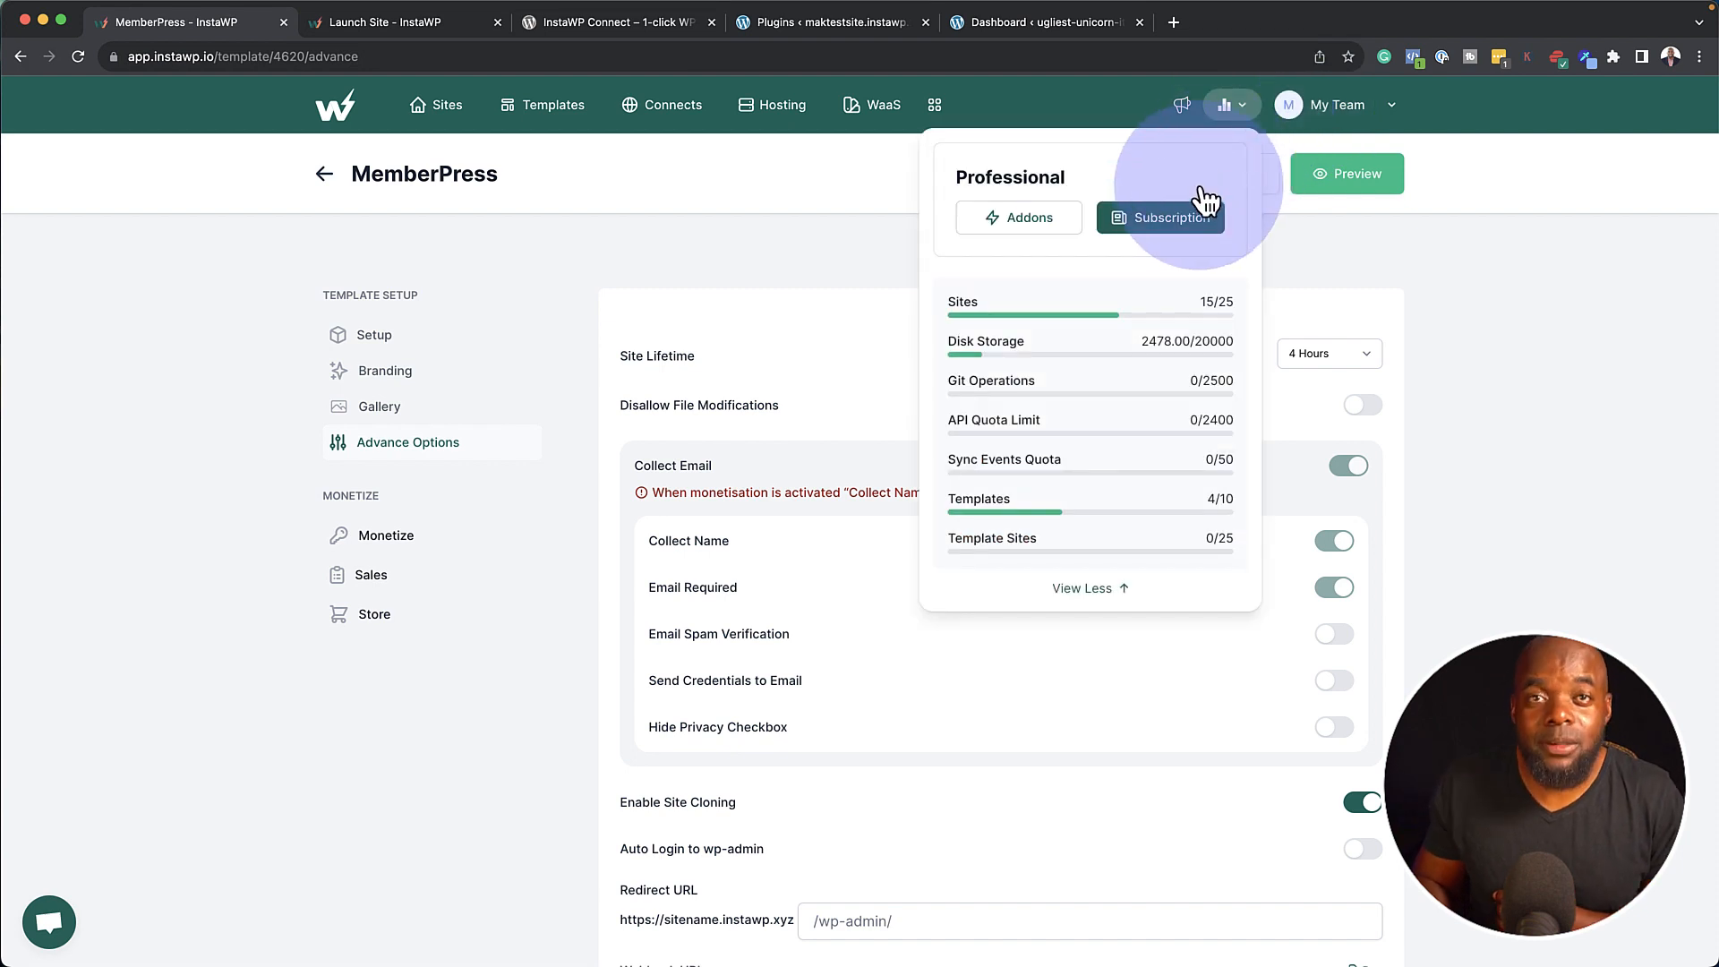
click(1178, 238)
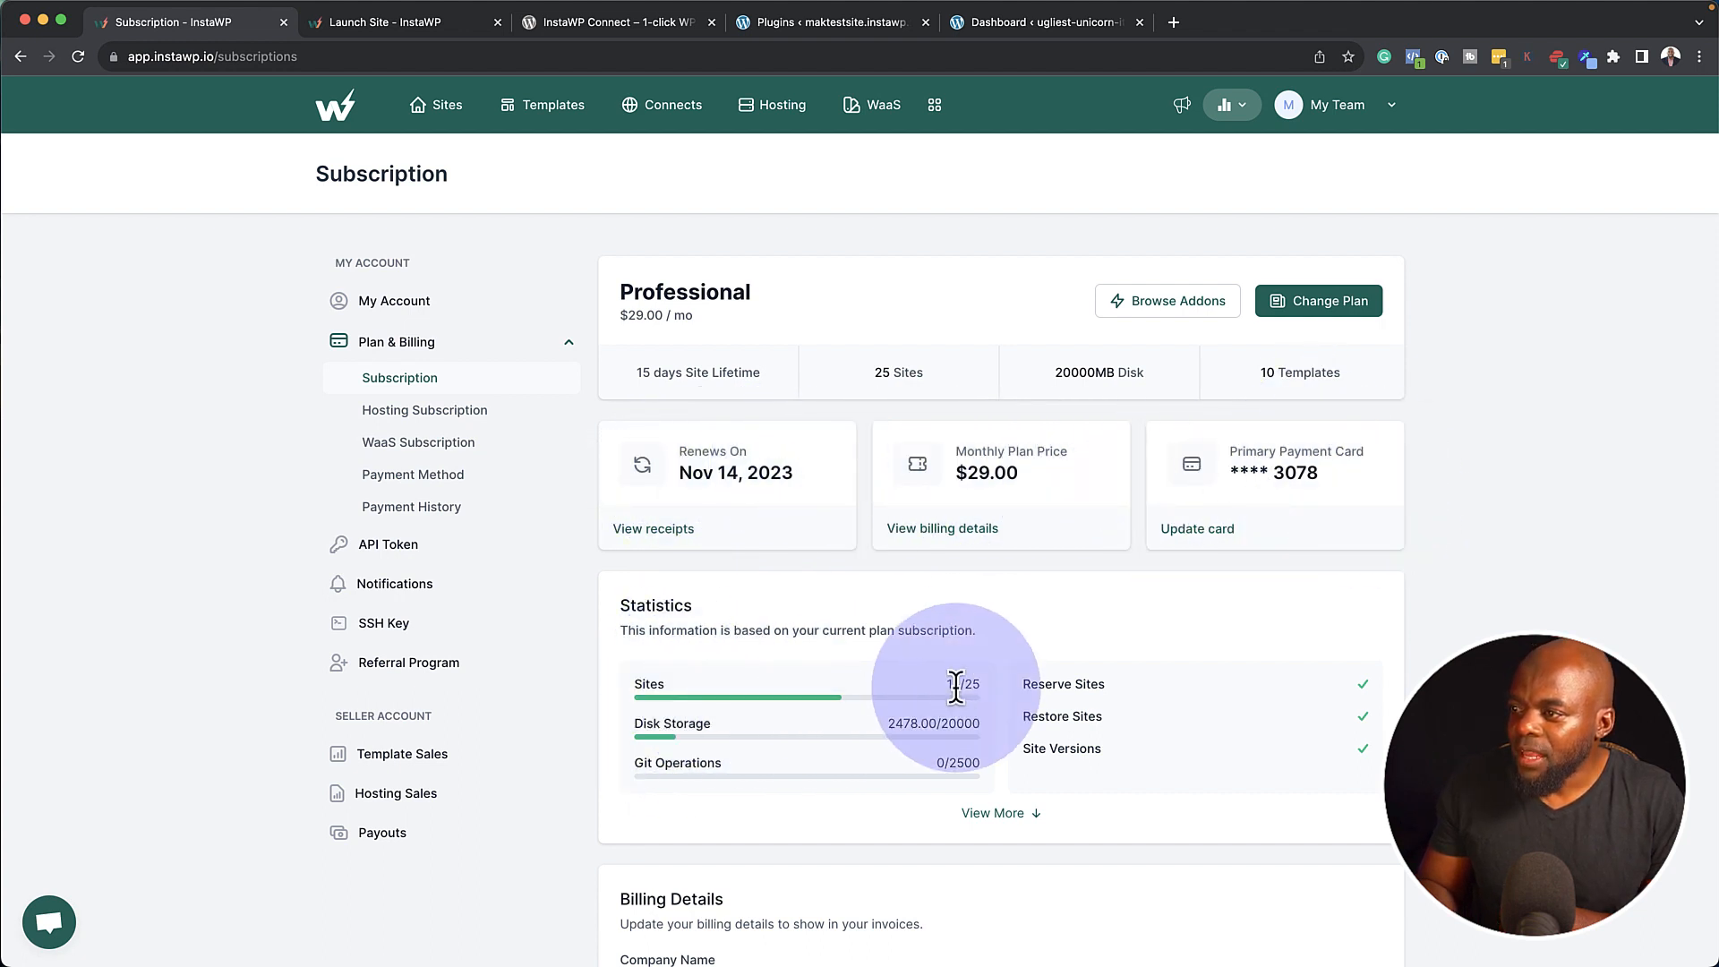
drag(982, 685, 963, 686)
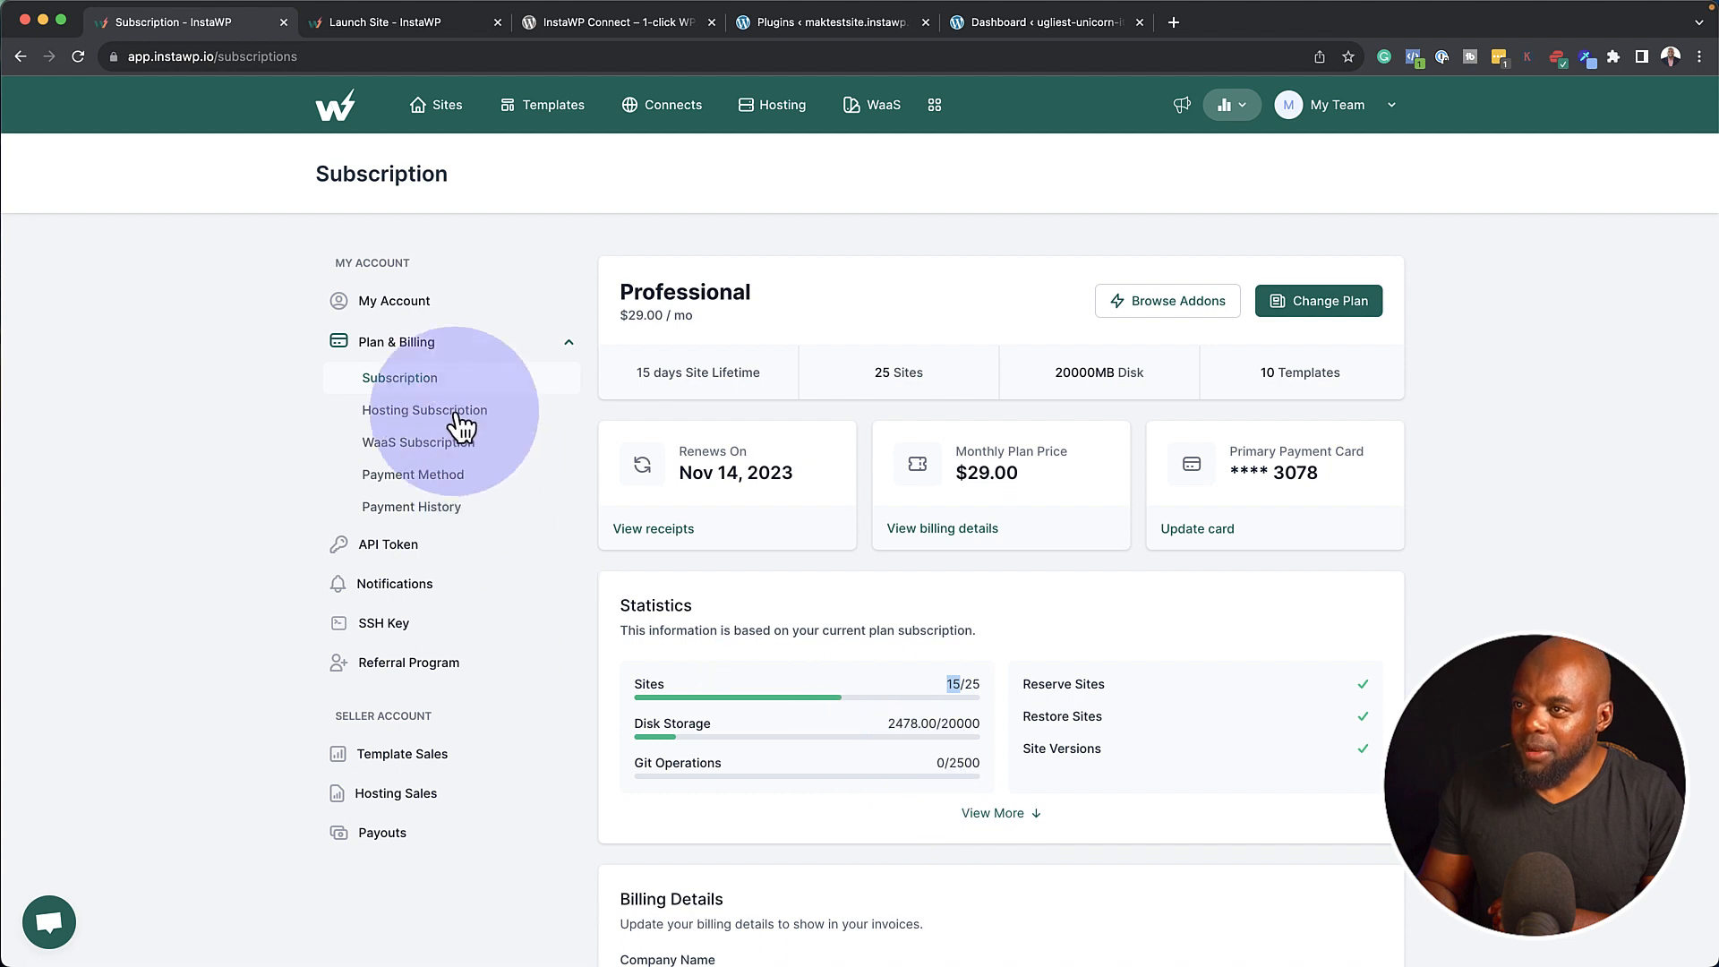
View hosting subscription records and the account profile, then return to the Sites dashboard.
click(426, 410)
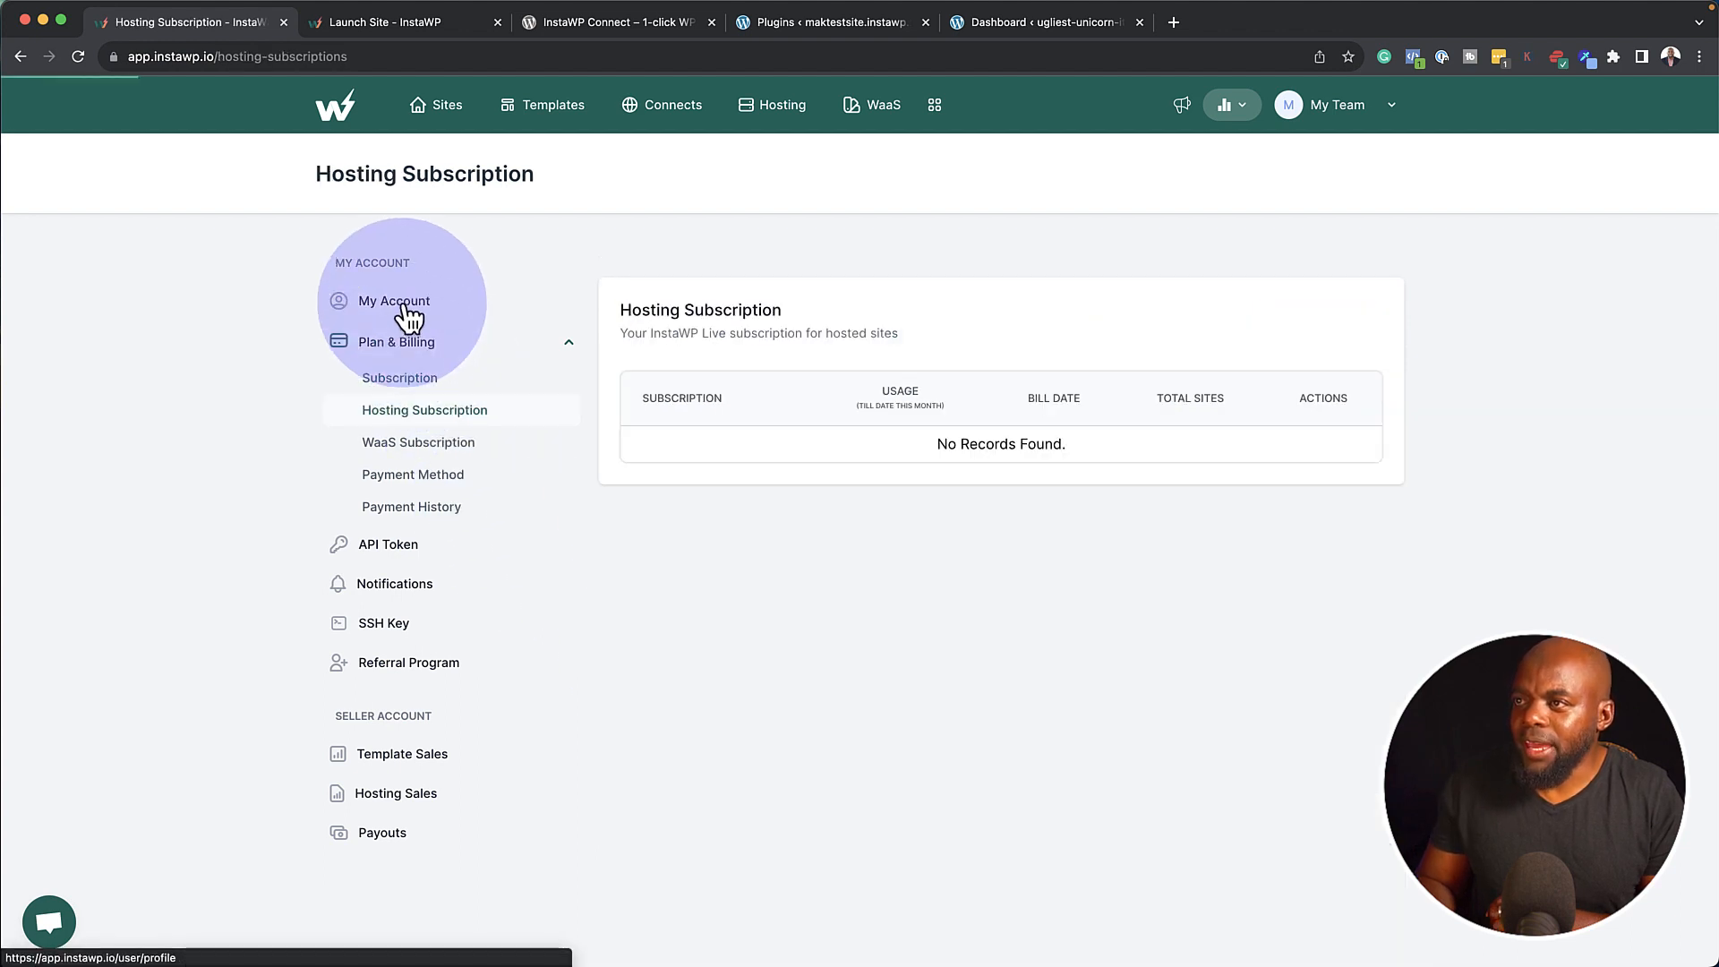
click(394, 301)
scroll(993, 646, down, 5)
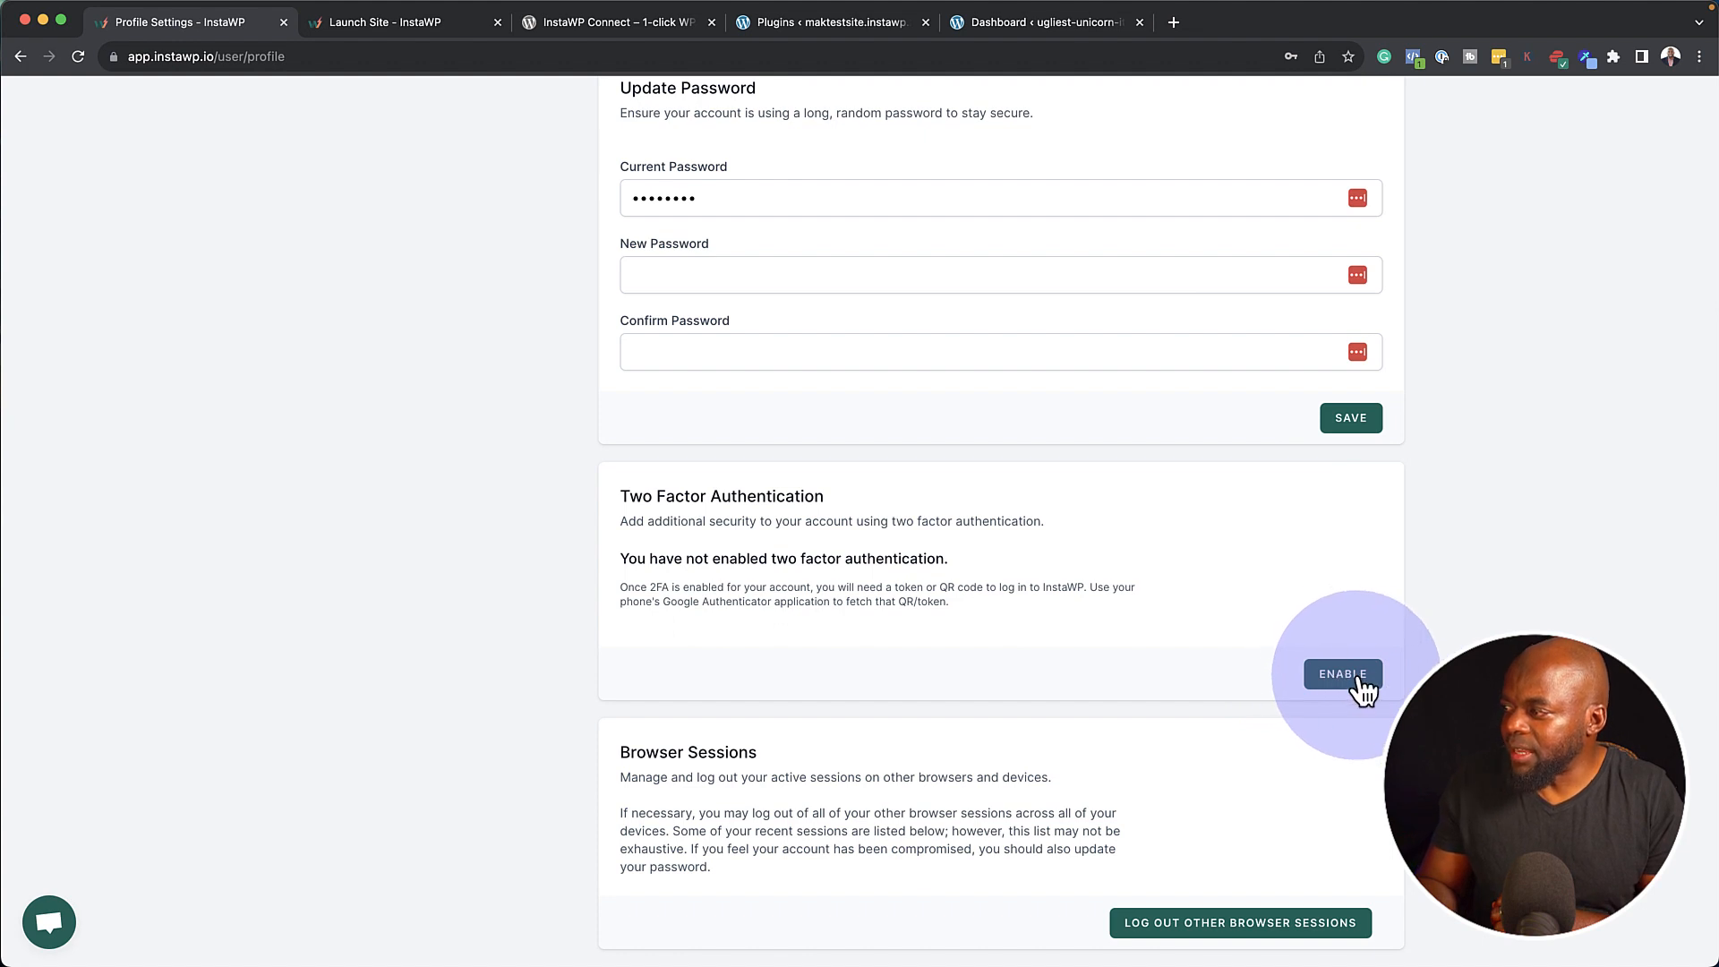
scroll(1371, 692, up, 5)
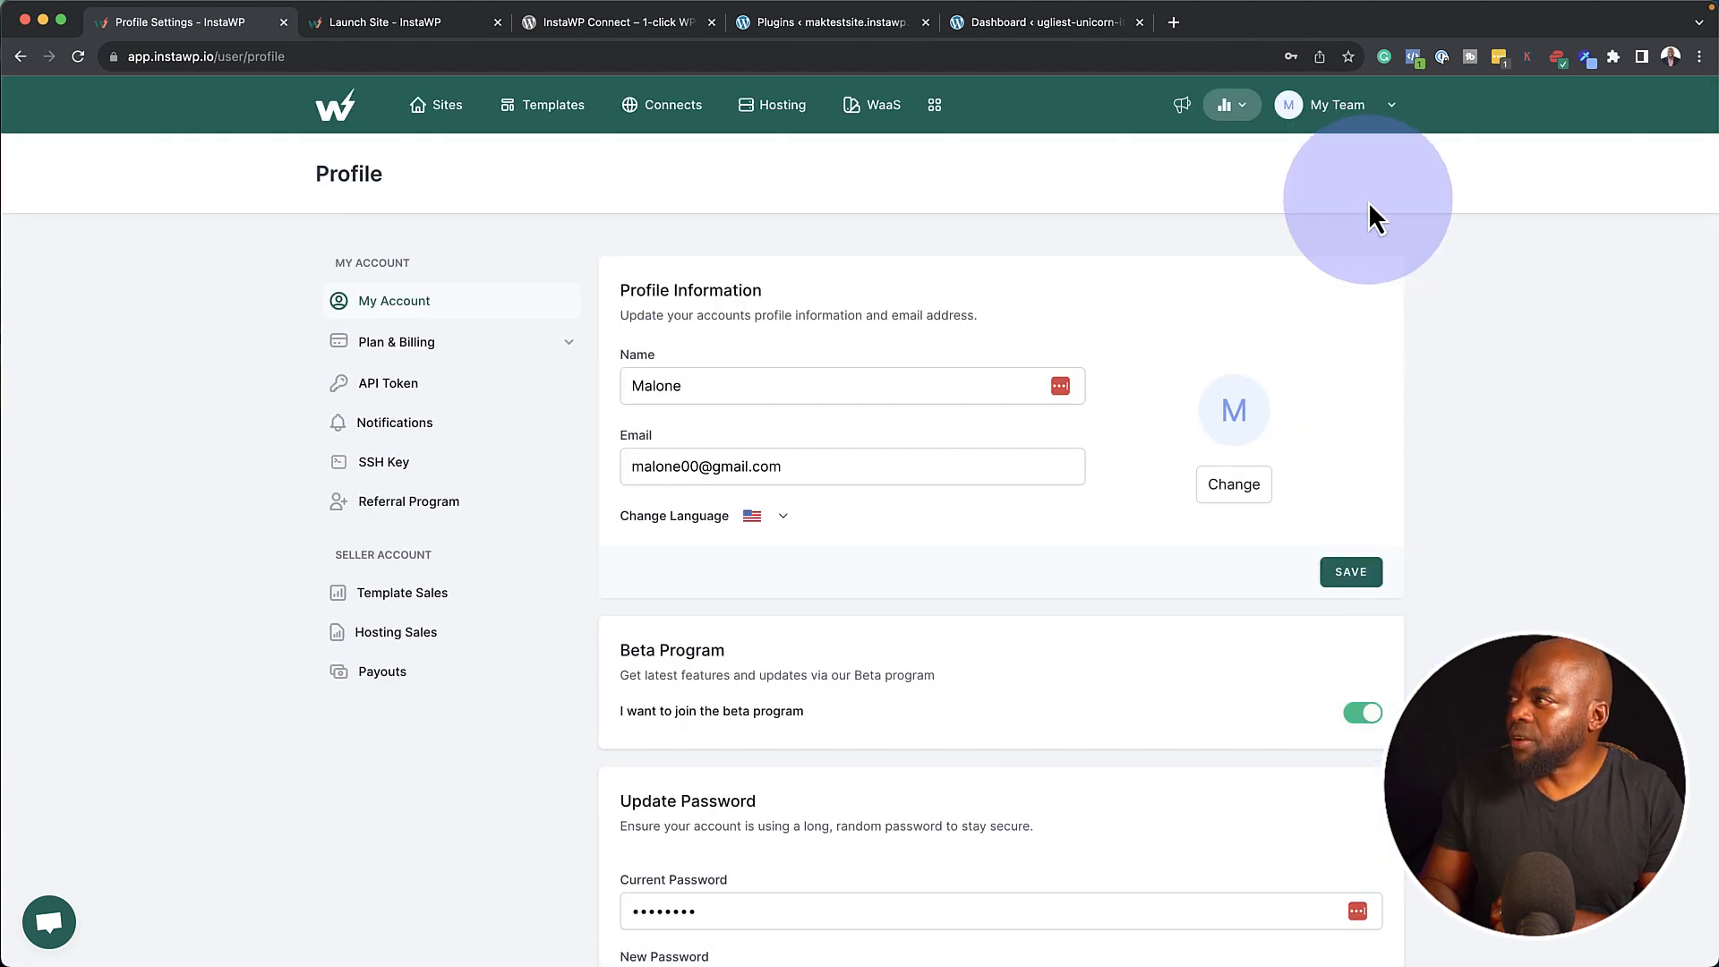
click(1397, 122)
click(451, 115)
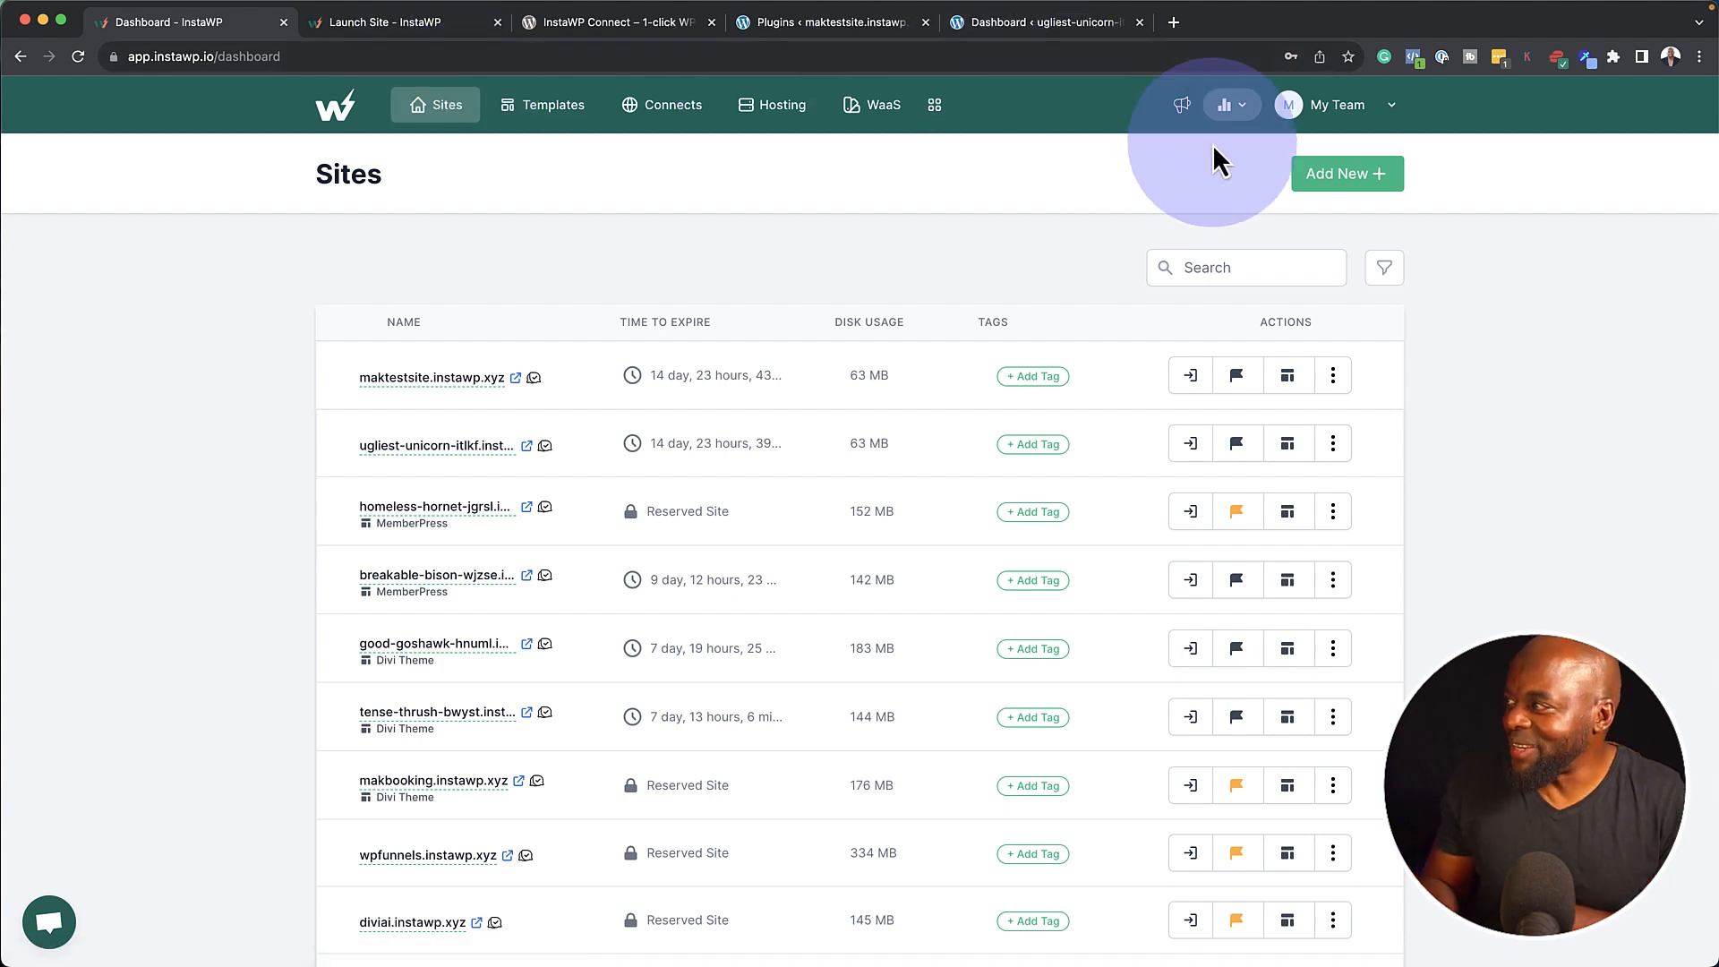
Go to the team's Integrations page from the My Team menu.
click(1384, 119)
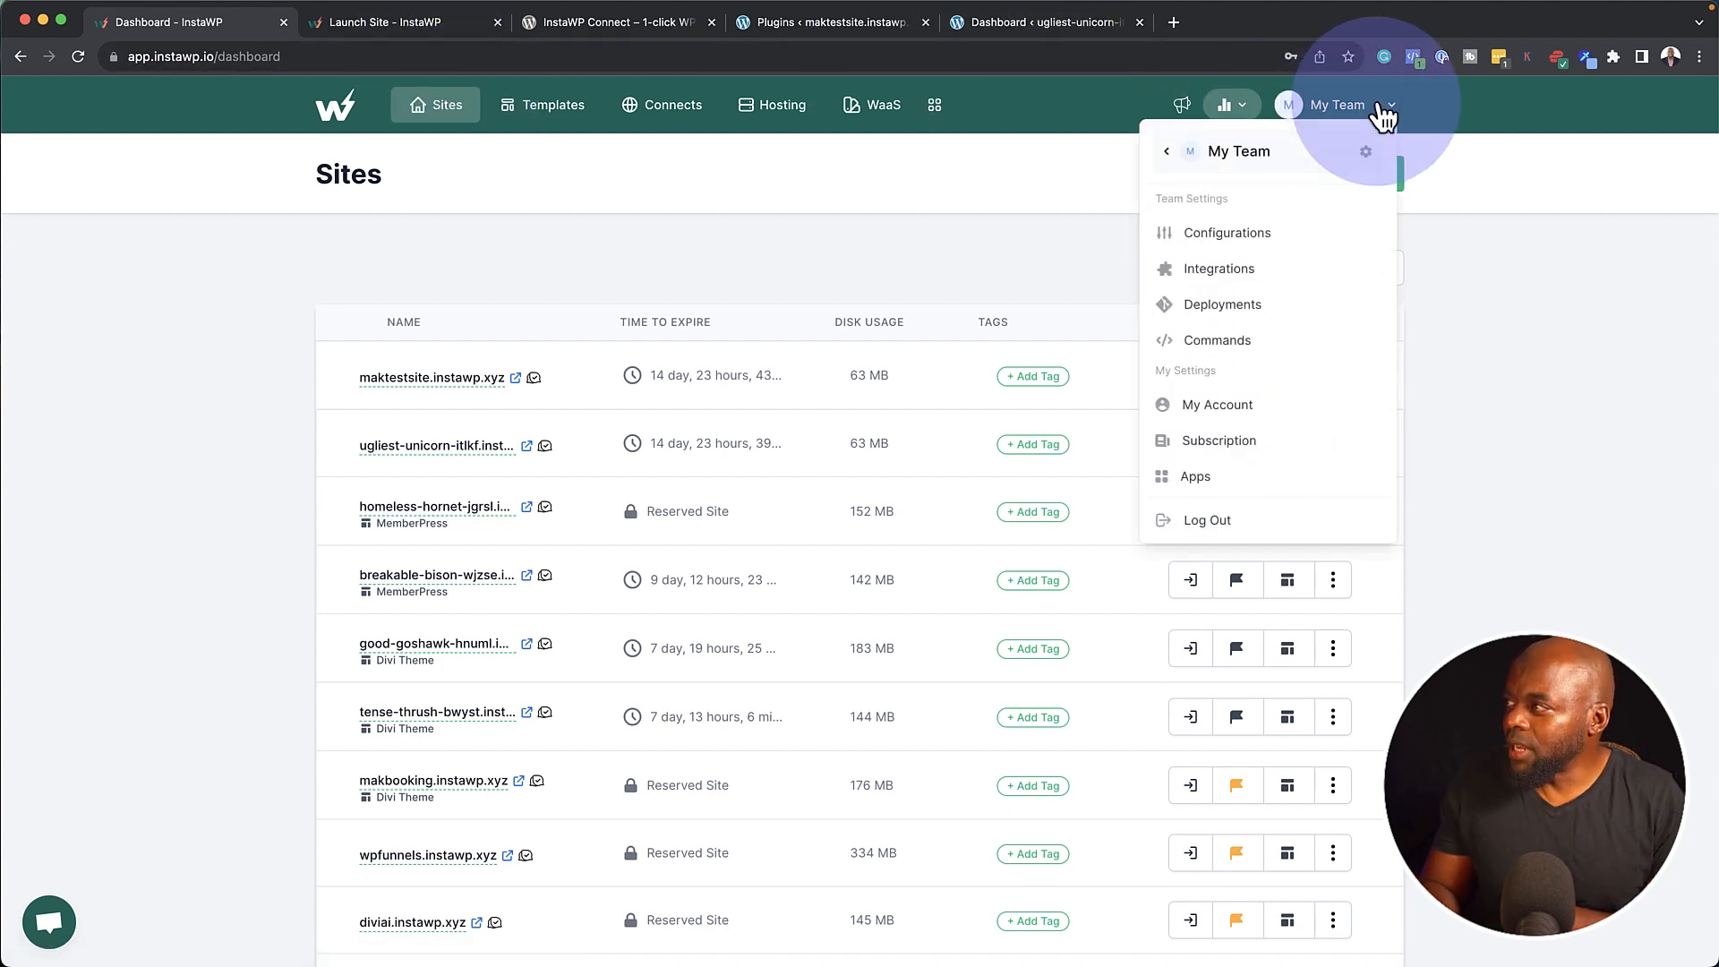
click(1252, 277)
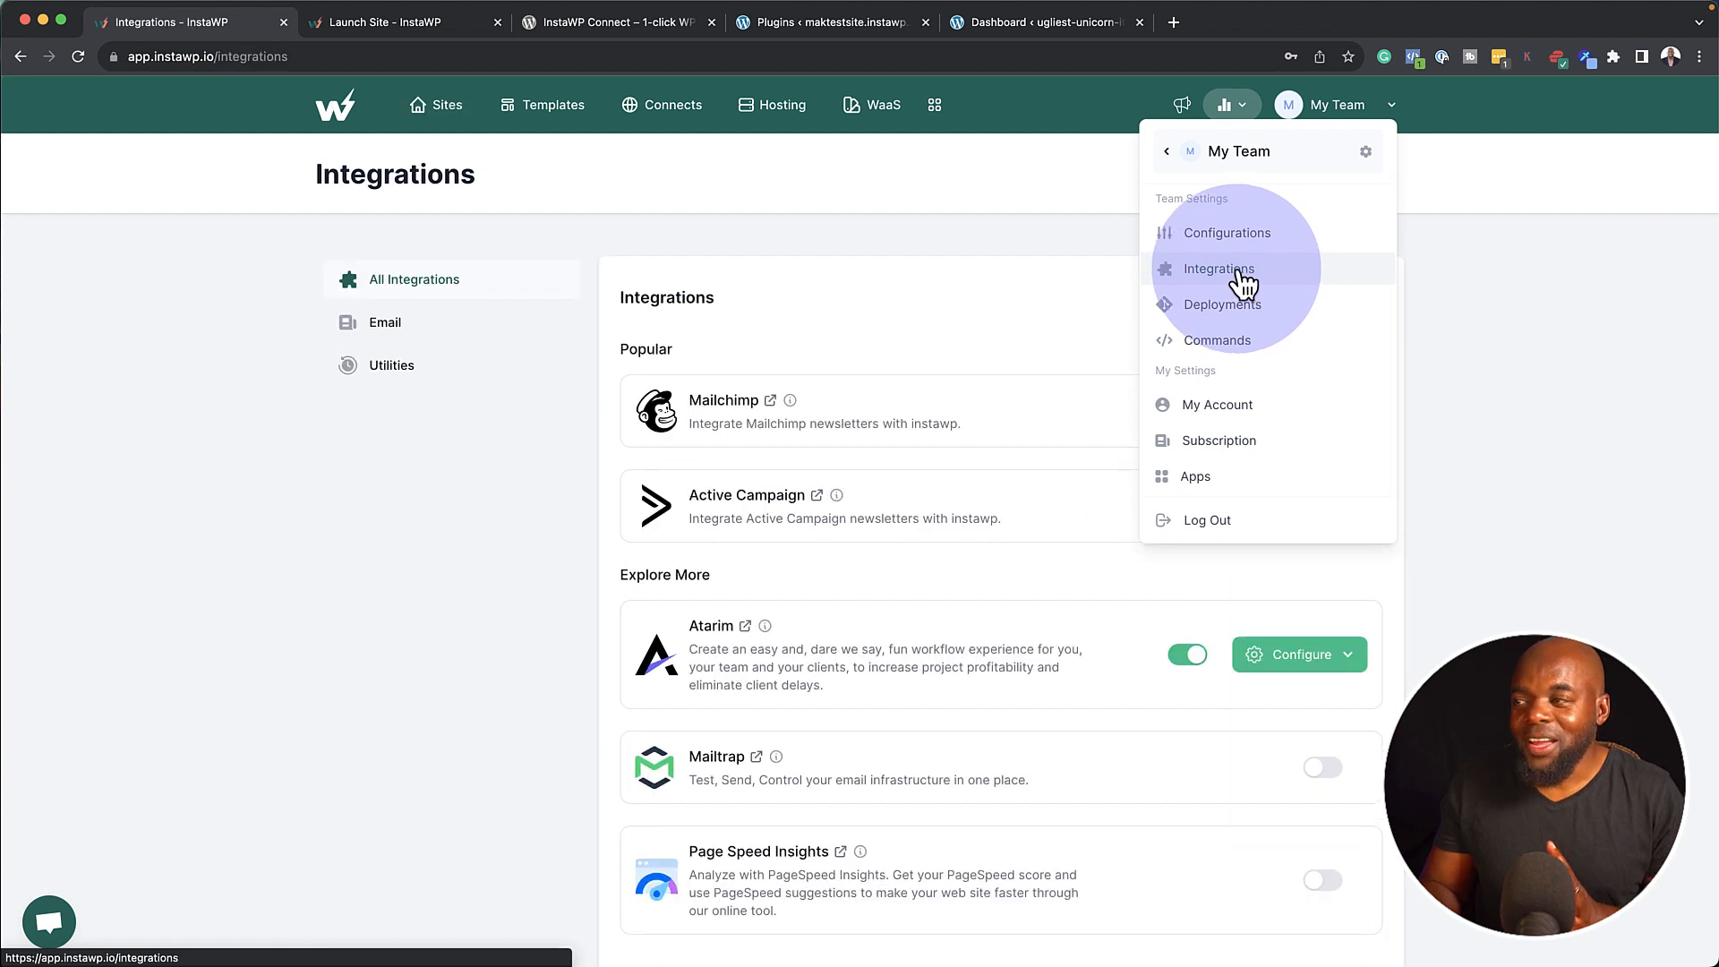
click(847, 256)
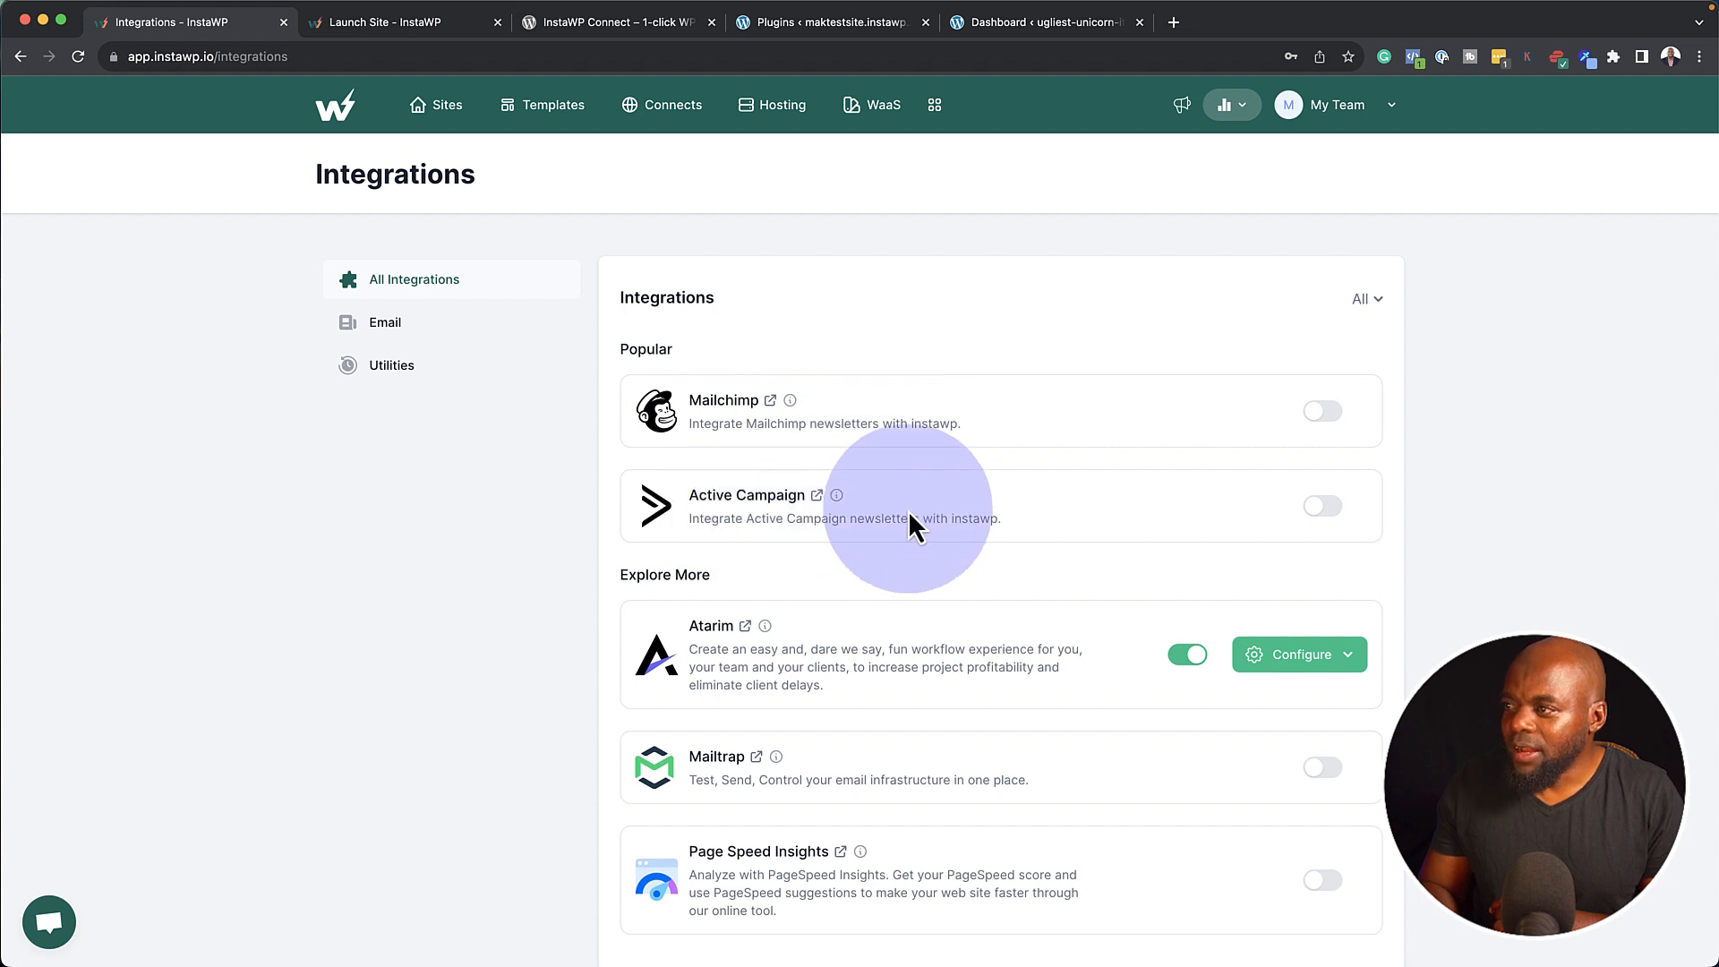
scroll(858, 629, down, 1)
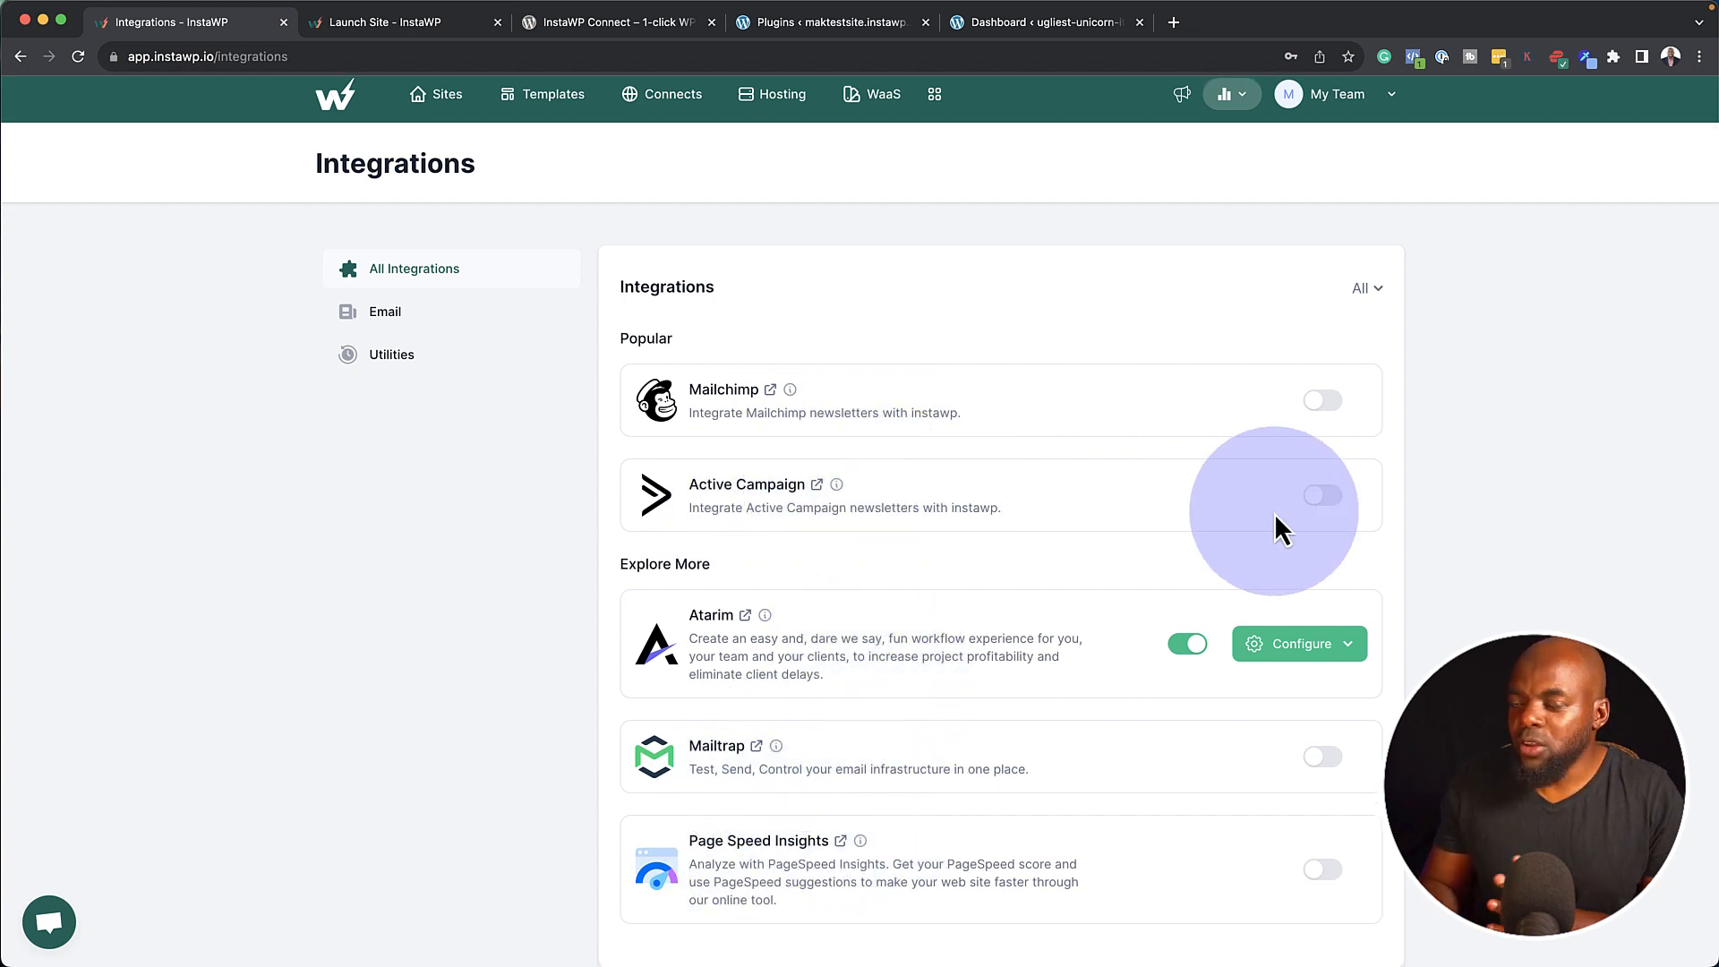
Inspect Active Campaign's configuration without saving and filter to utility integrations.
click(1334, 500)
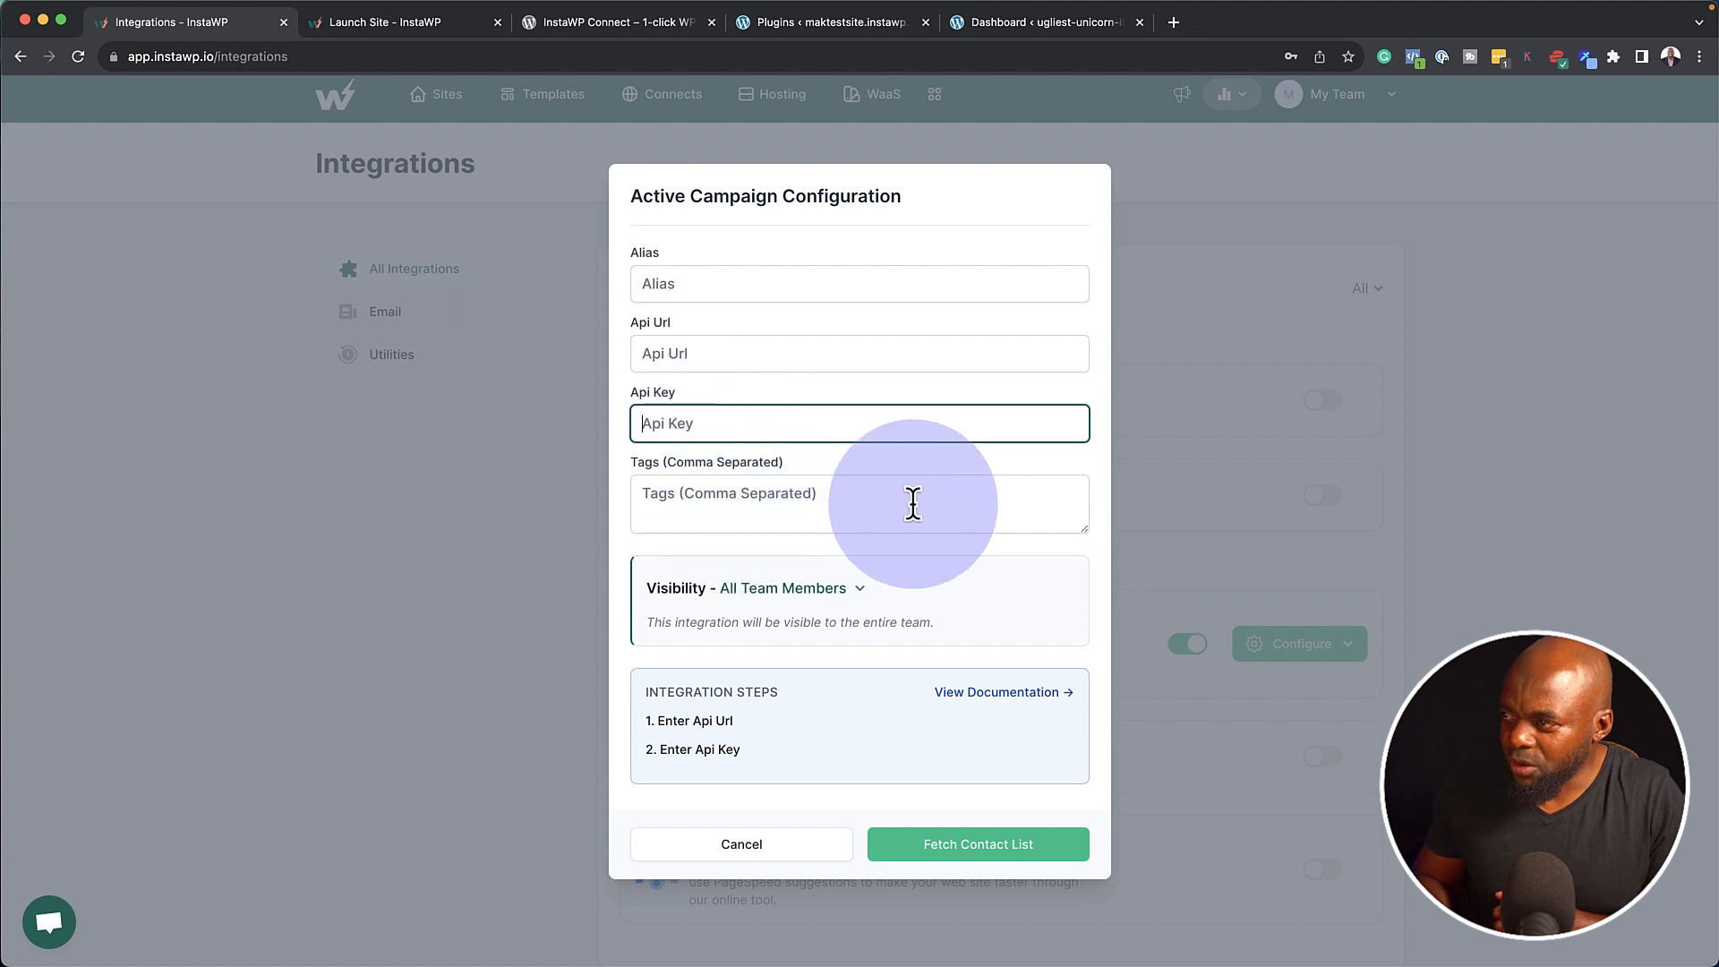
click(762, 851)
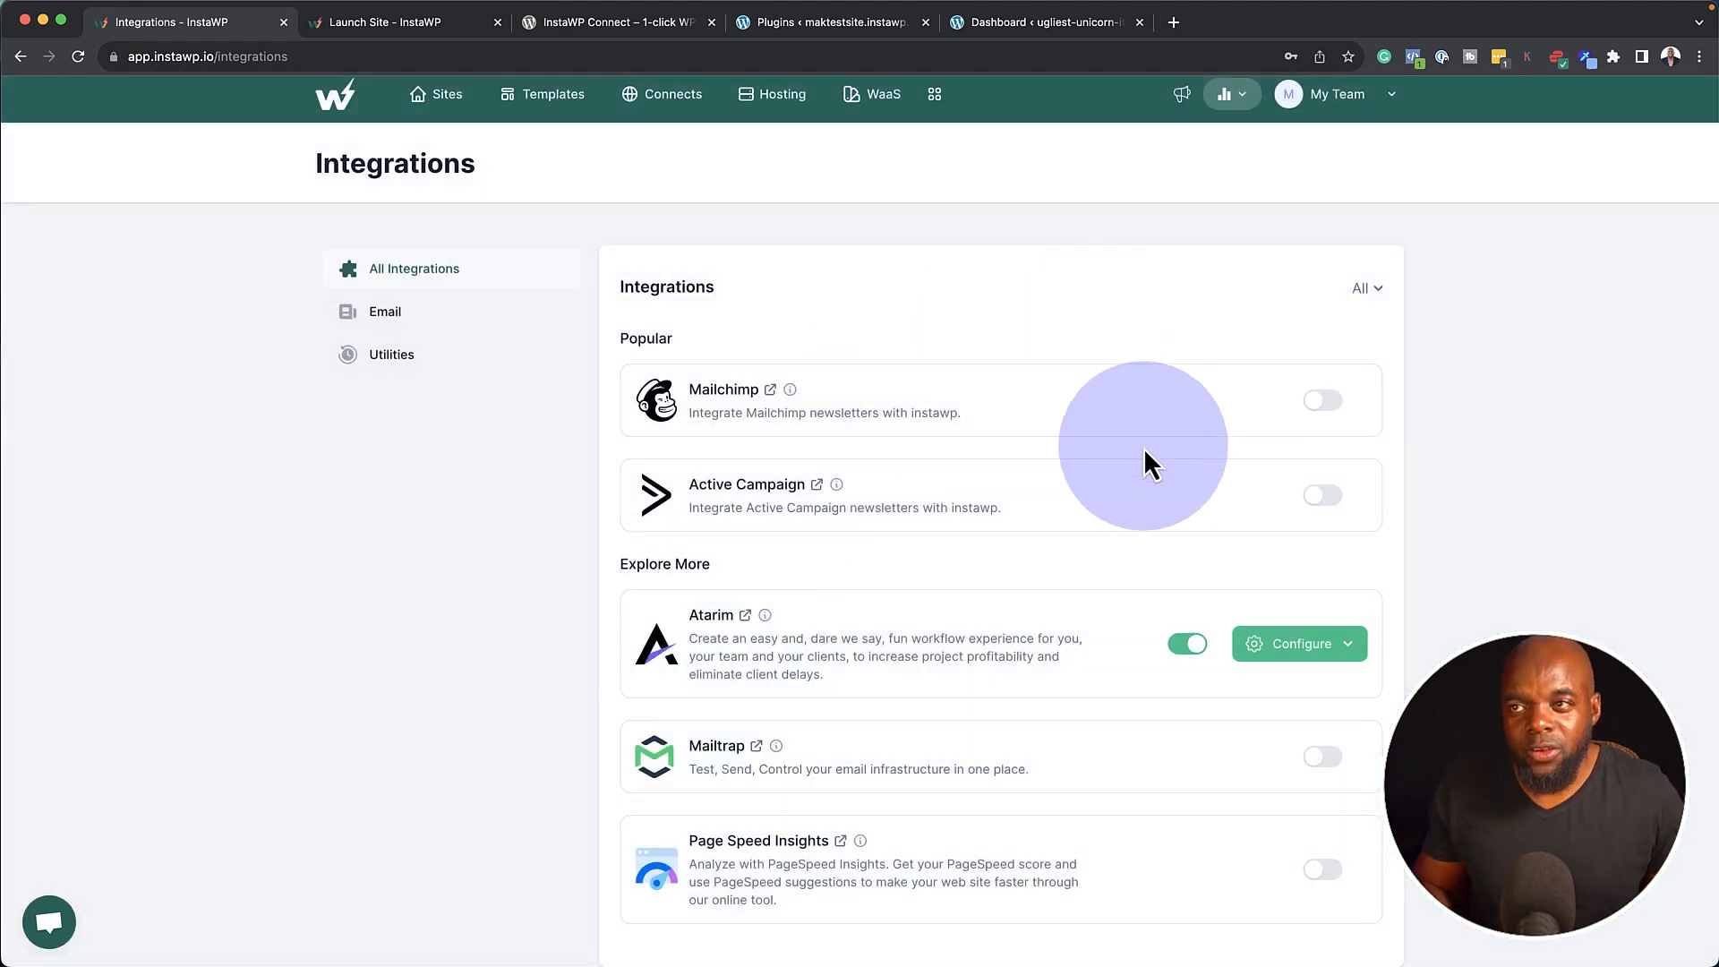
click(571, 355)
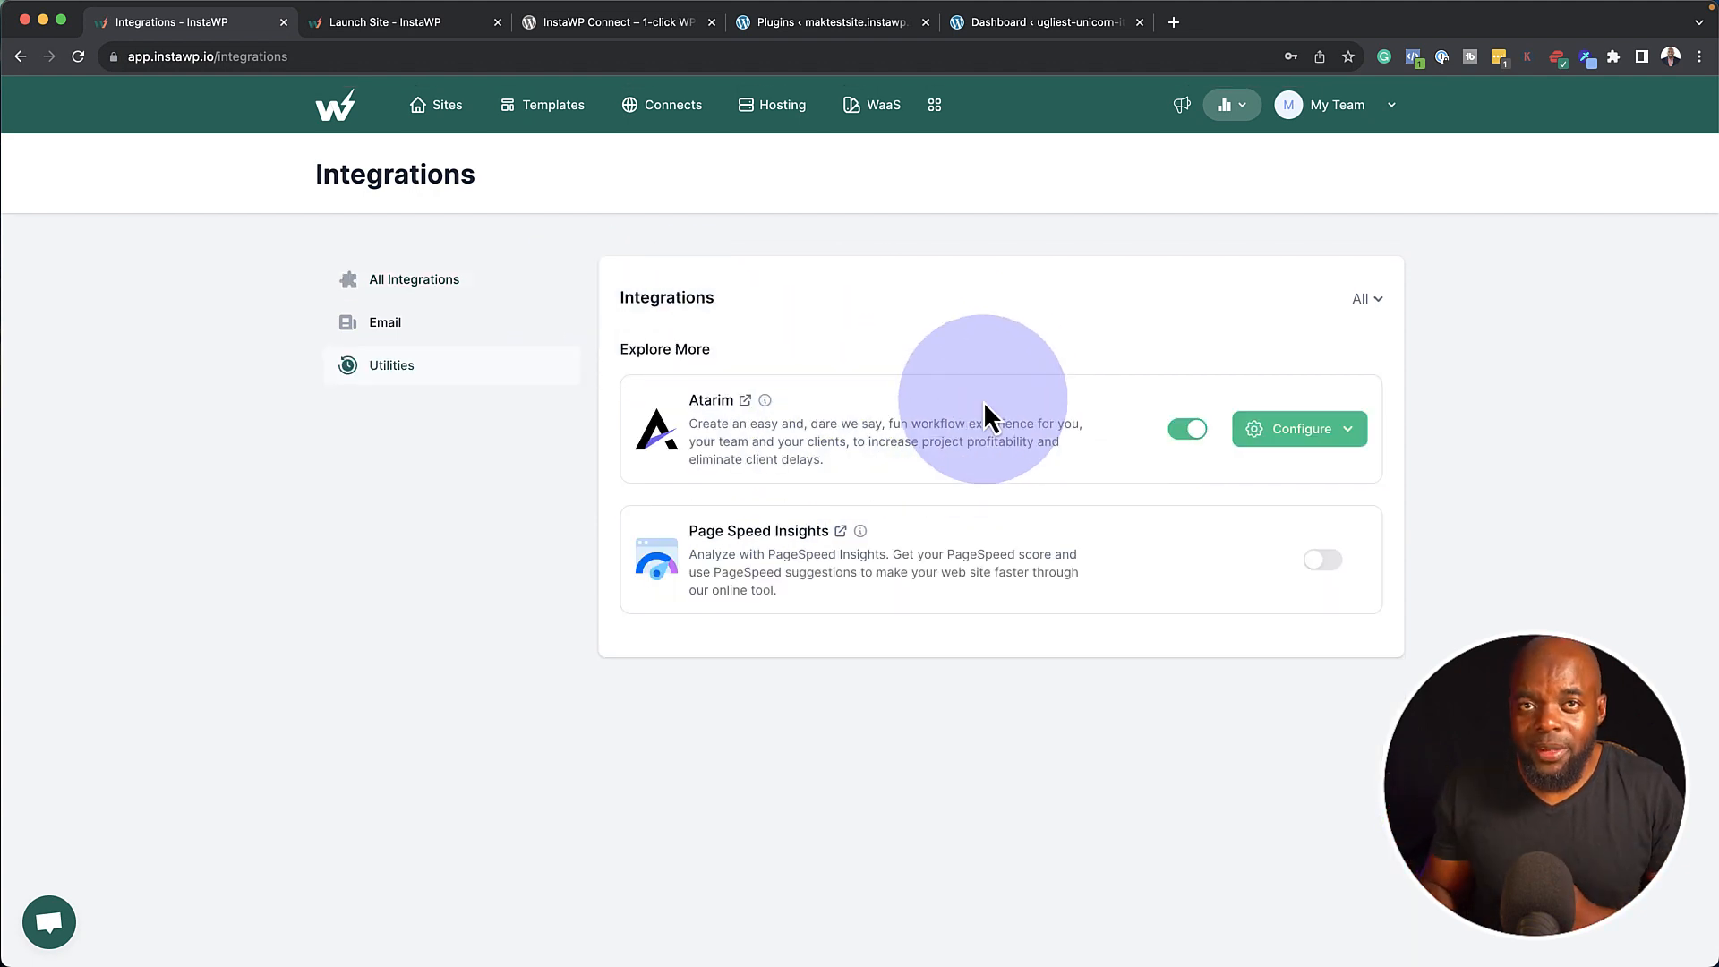
click(1384, 128)
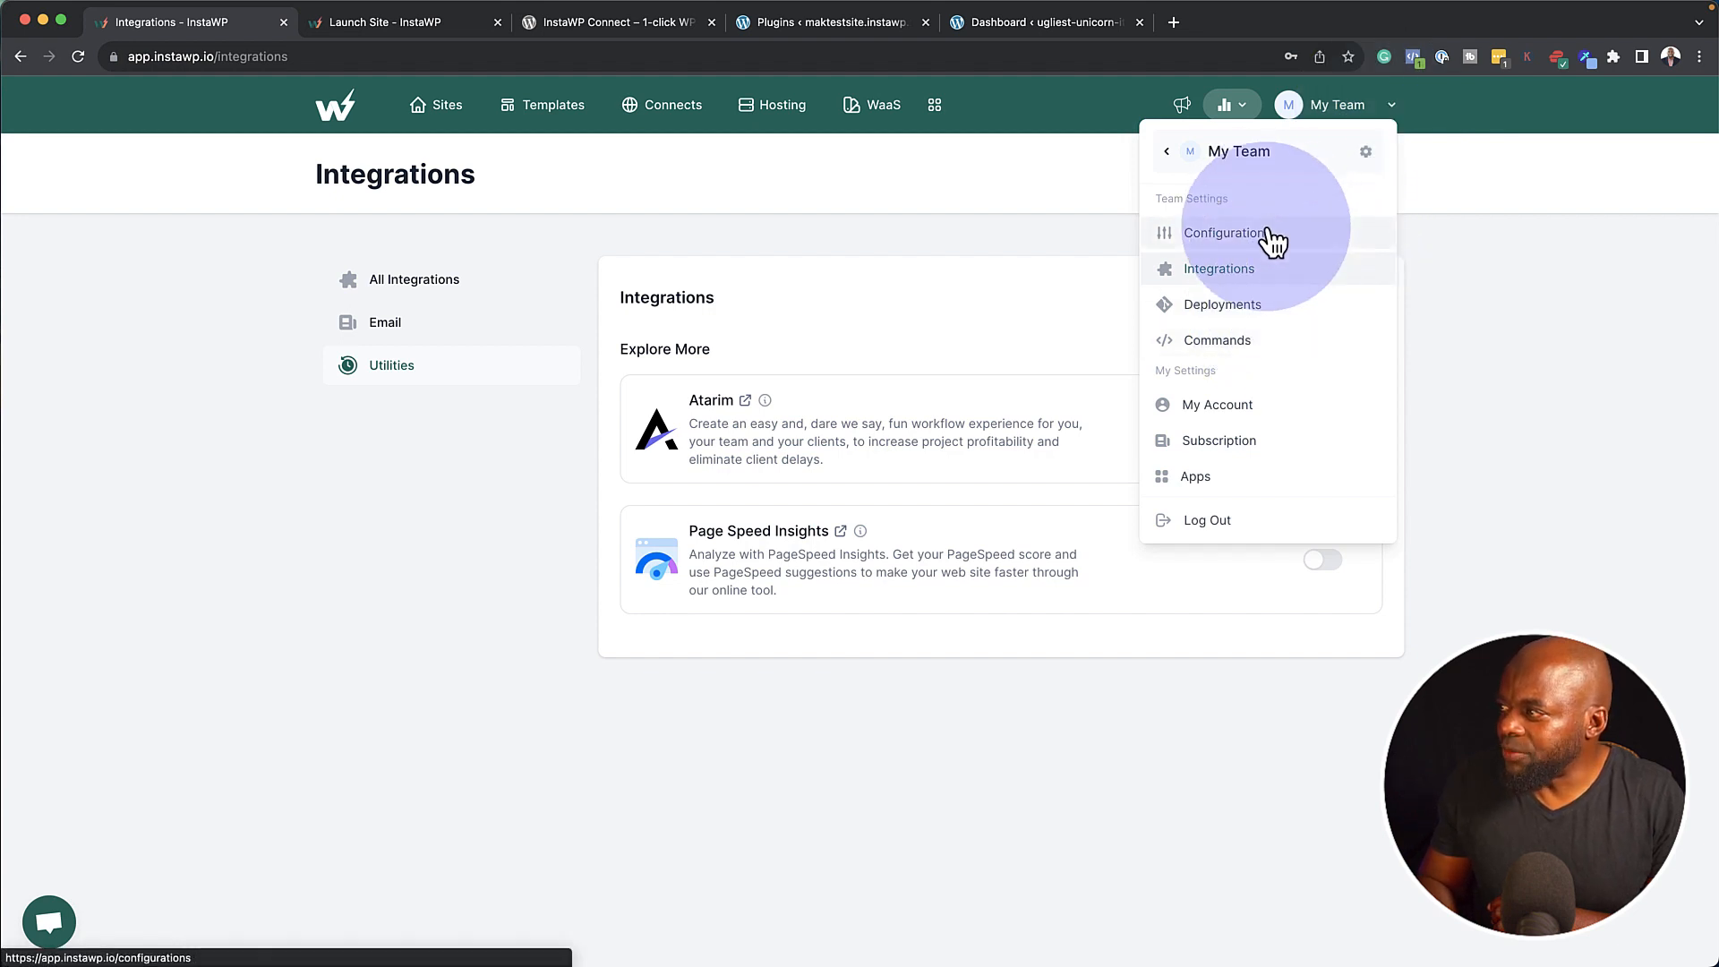
Go to the team Configurations page and choose WordPress 6.2.2 for the default configuration.
click(1226, 232)
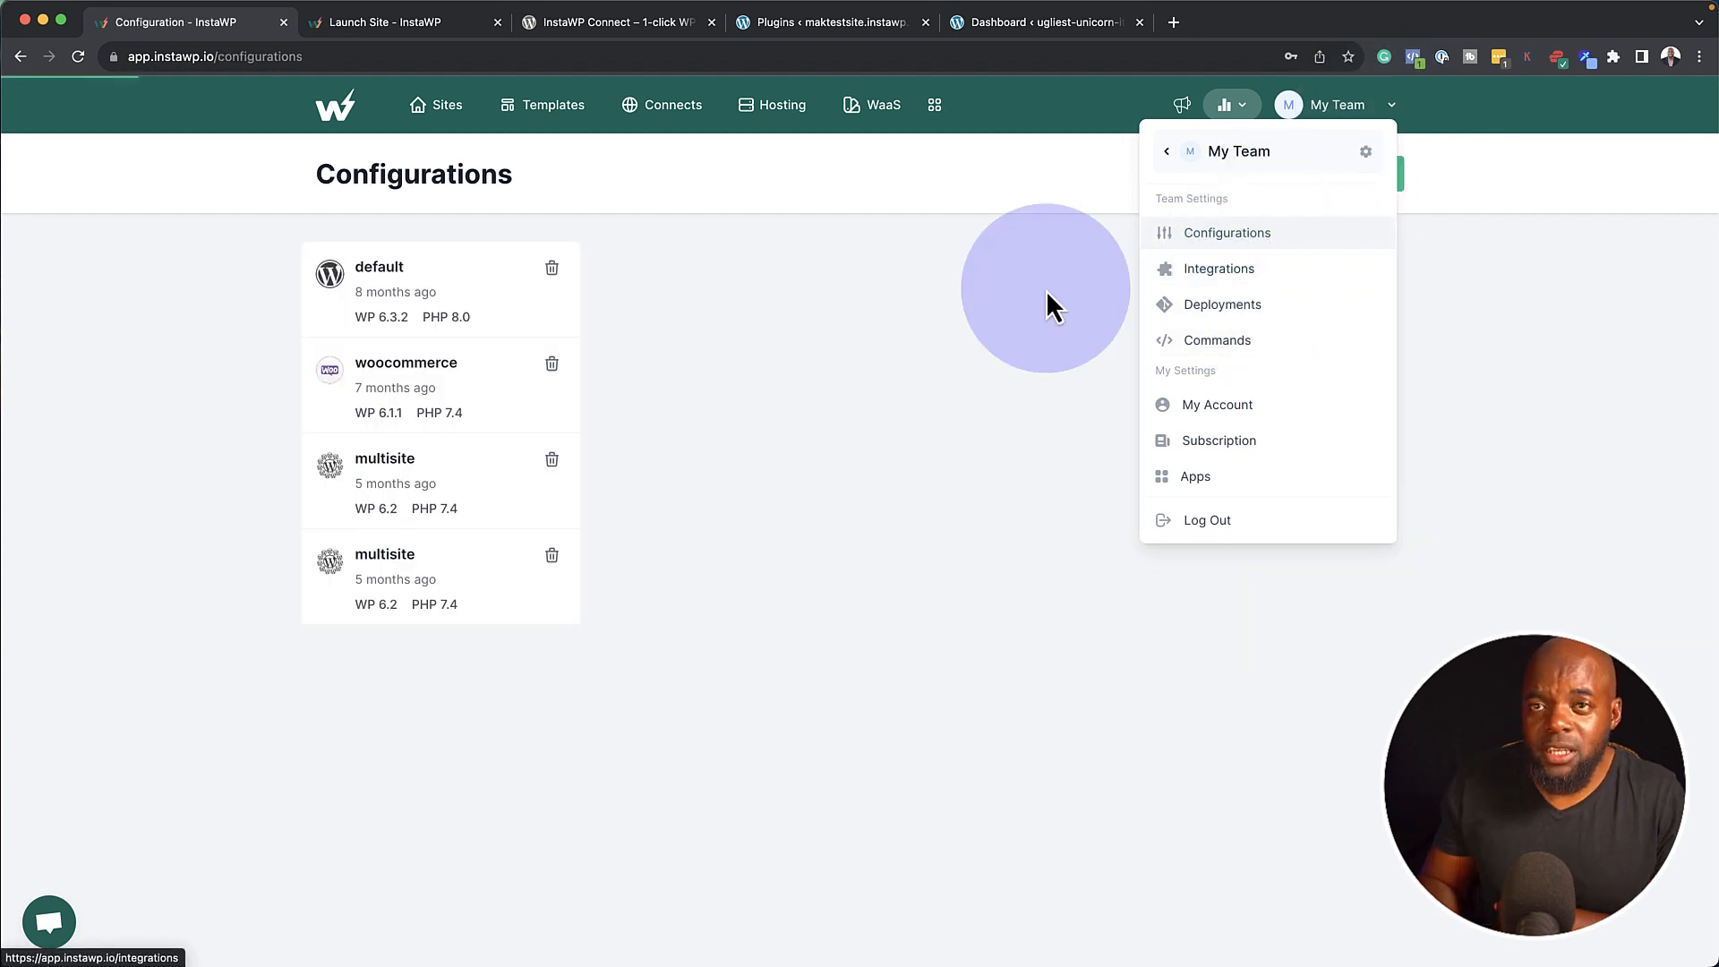
click(203, 368)
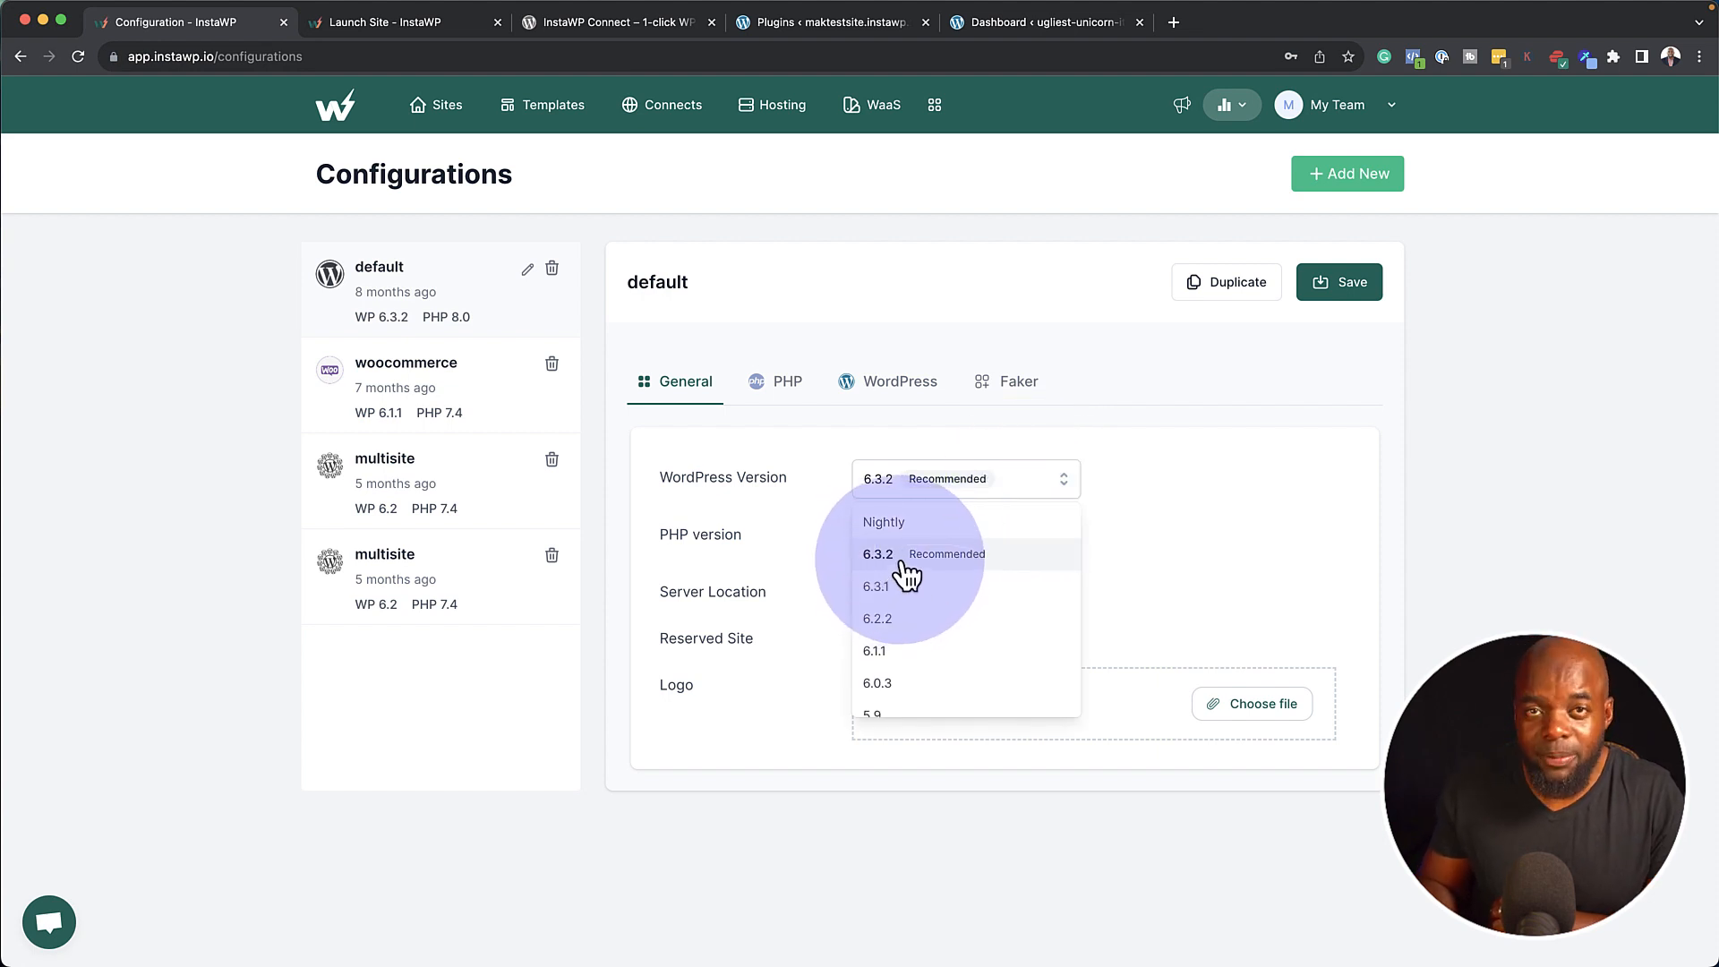
click(919, 620)
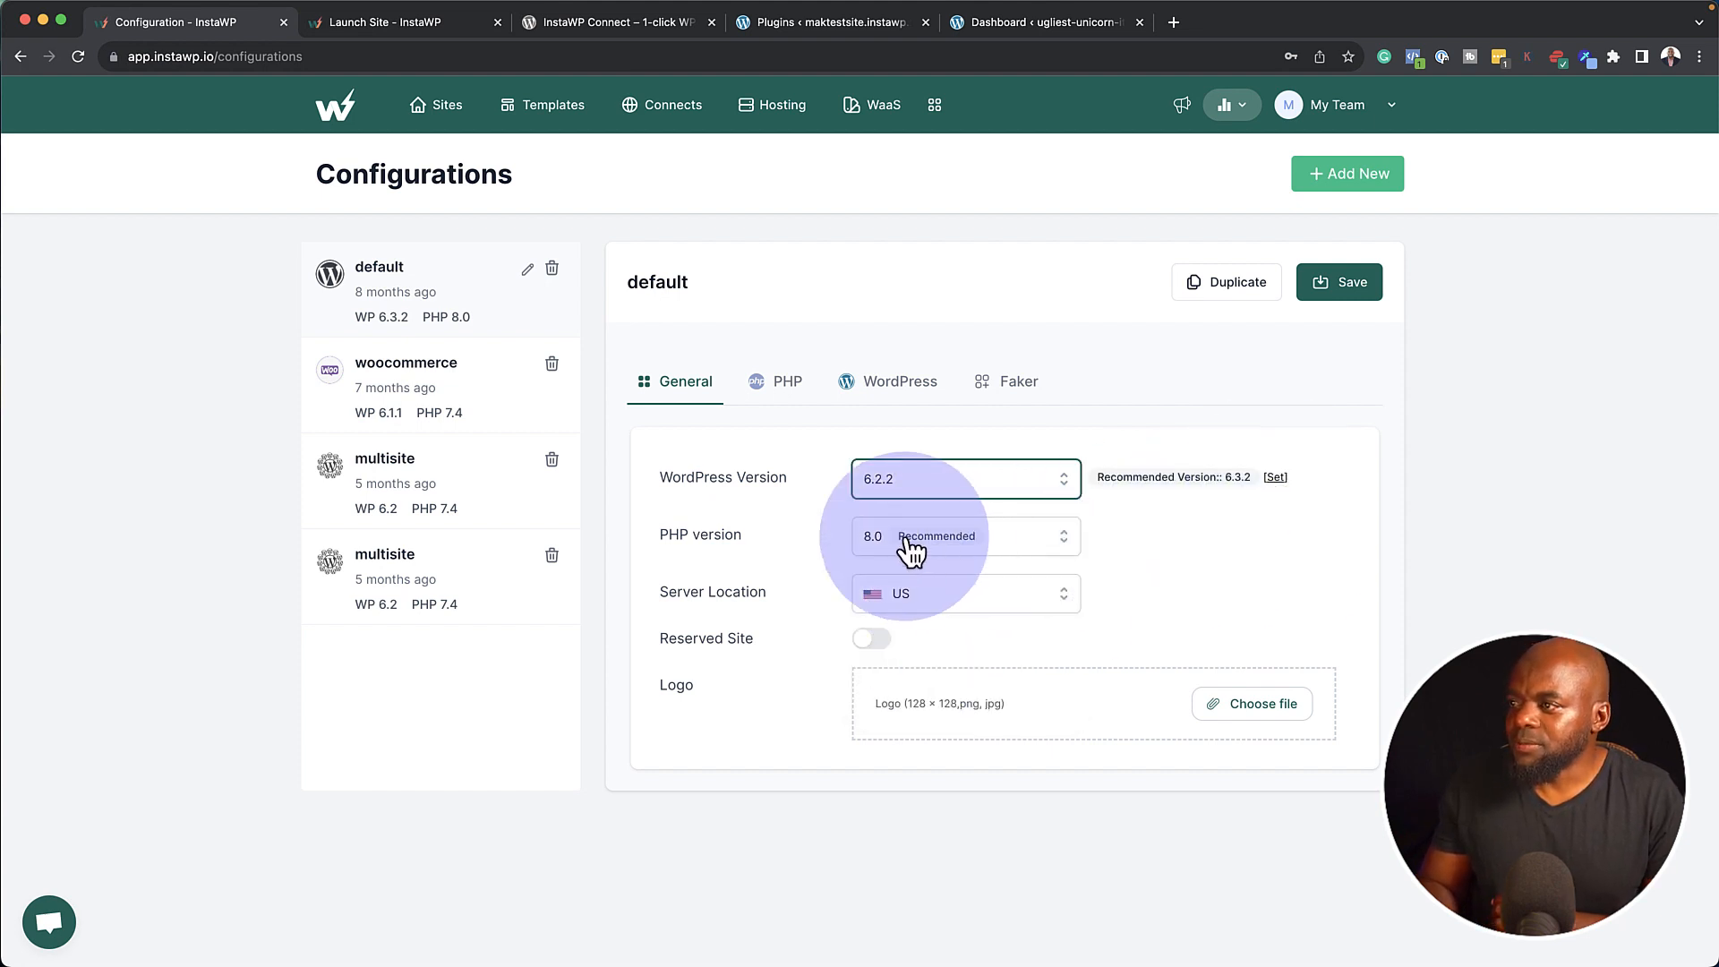
Look through the configuration's PHP limits and WordPress settings.
click(793, 383)
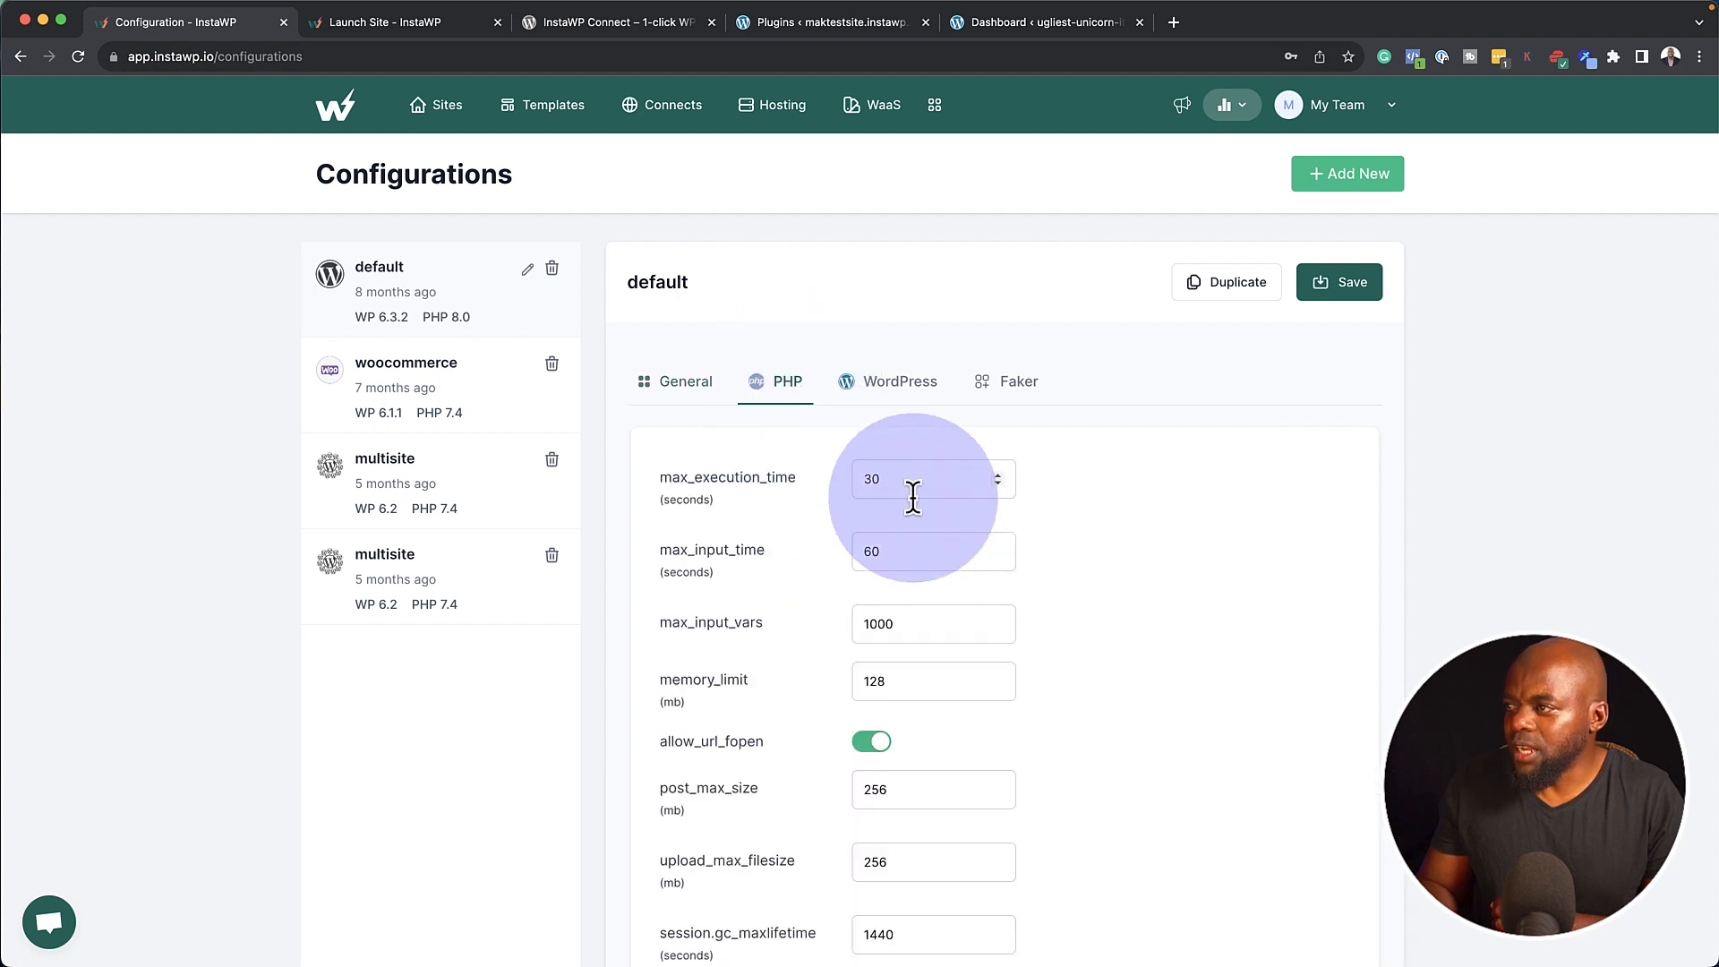
scroll(995, 683, down, 1)
scroll(995, 686, down, 4)
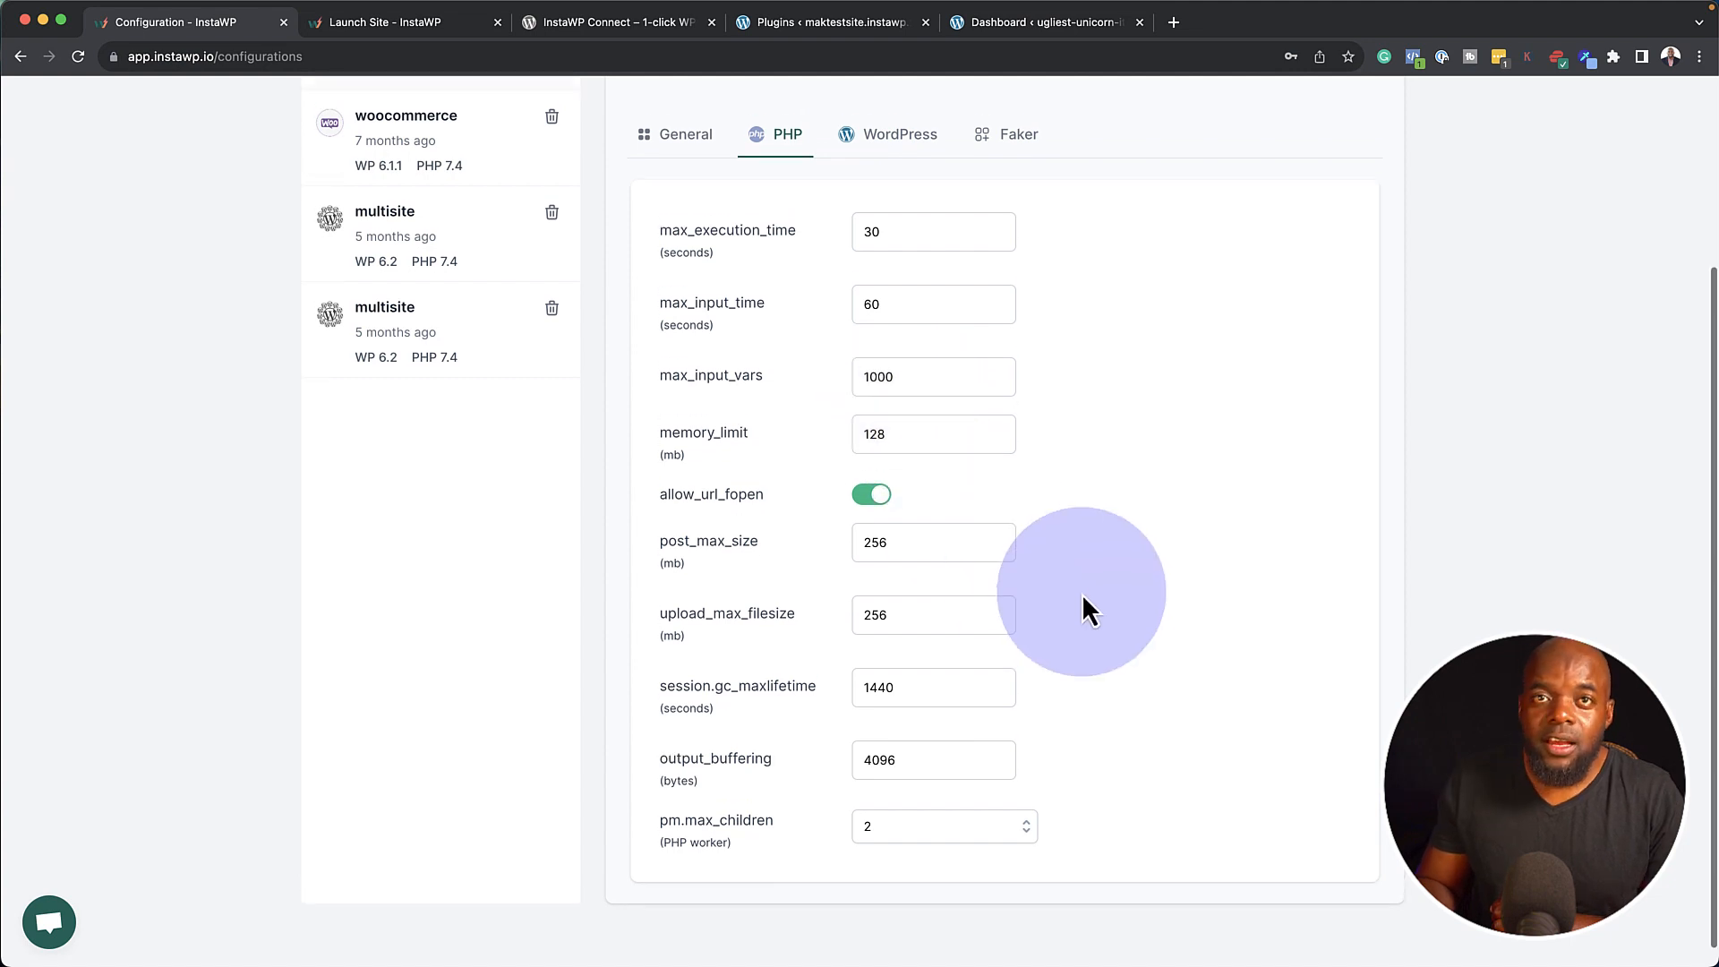
scroll(1082, 607, up, 5)
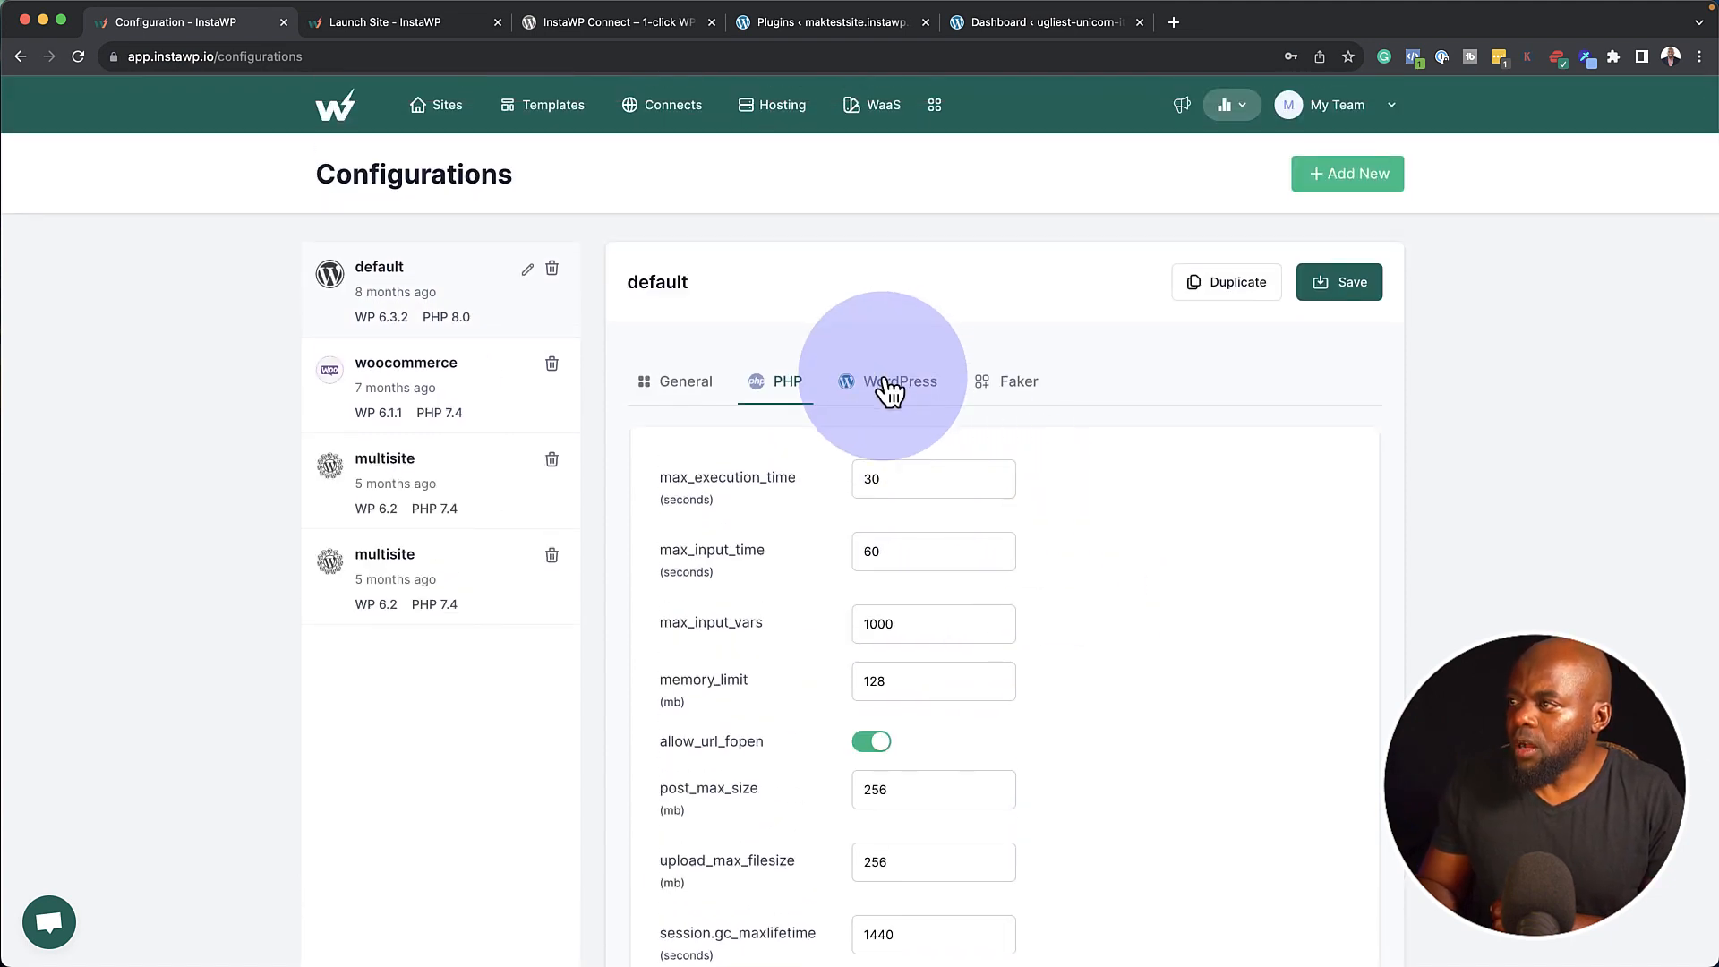
click(890, 387)
click(1395, 113)
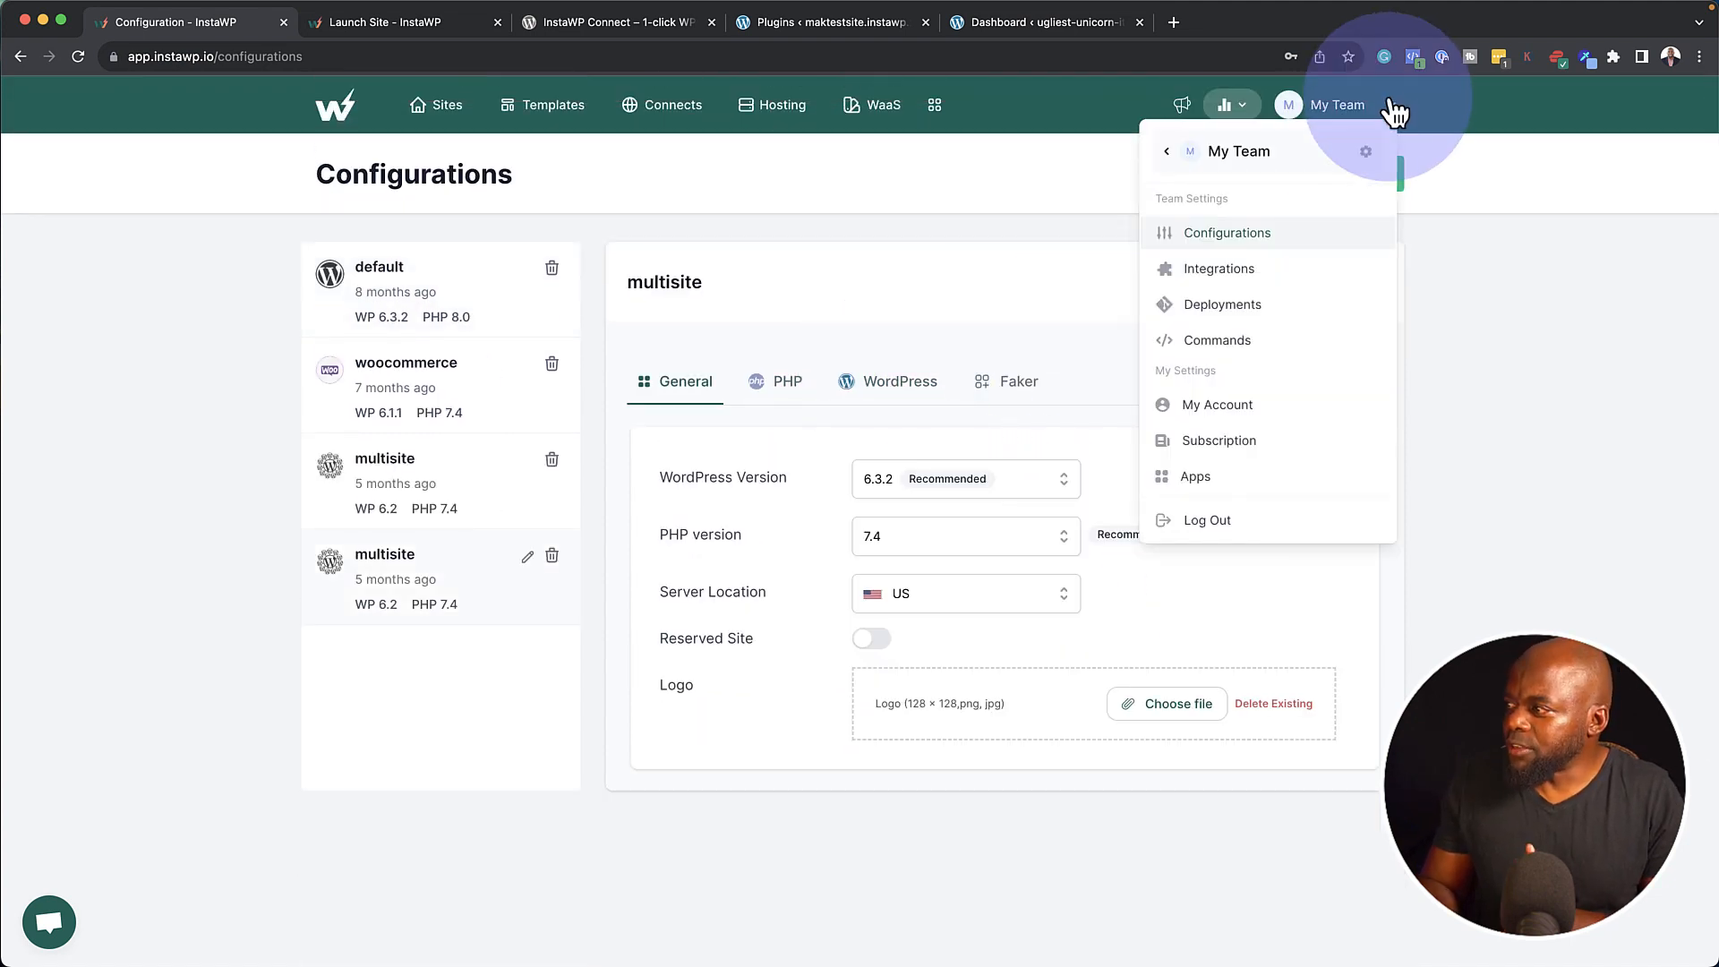
Show the Apps page with Chrome, Slack, WordPress Plugin and GitHub Action.
click(1215, 481)
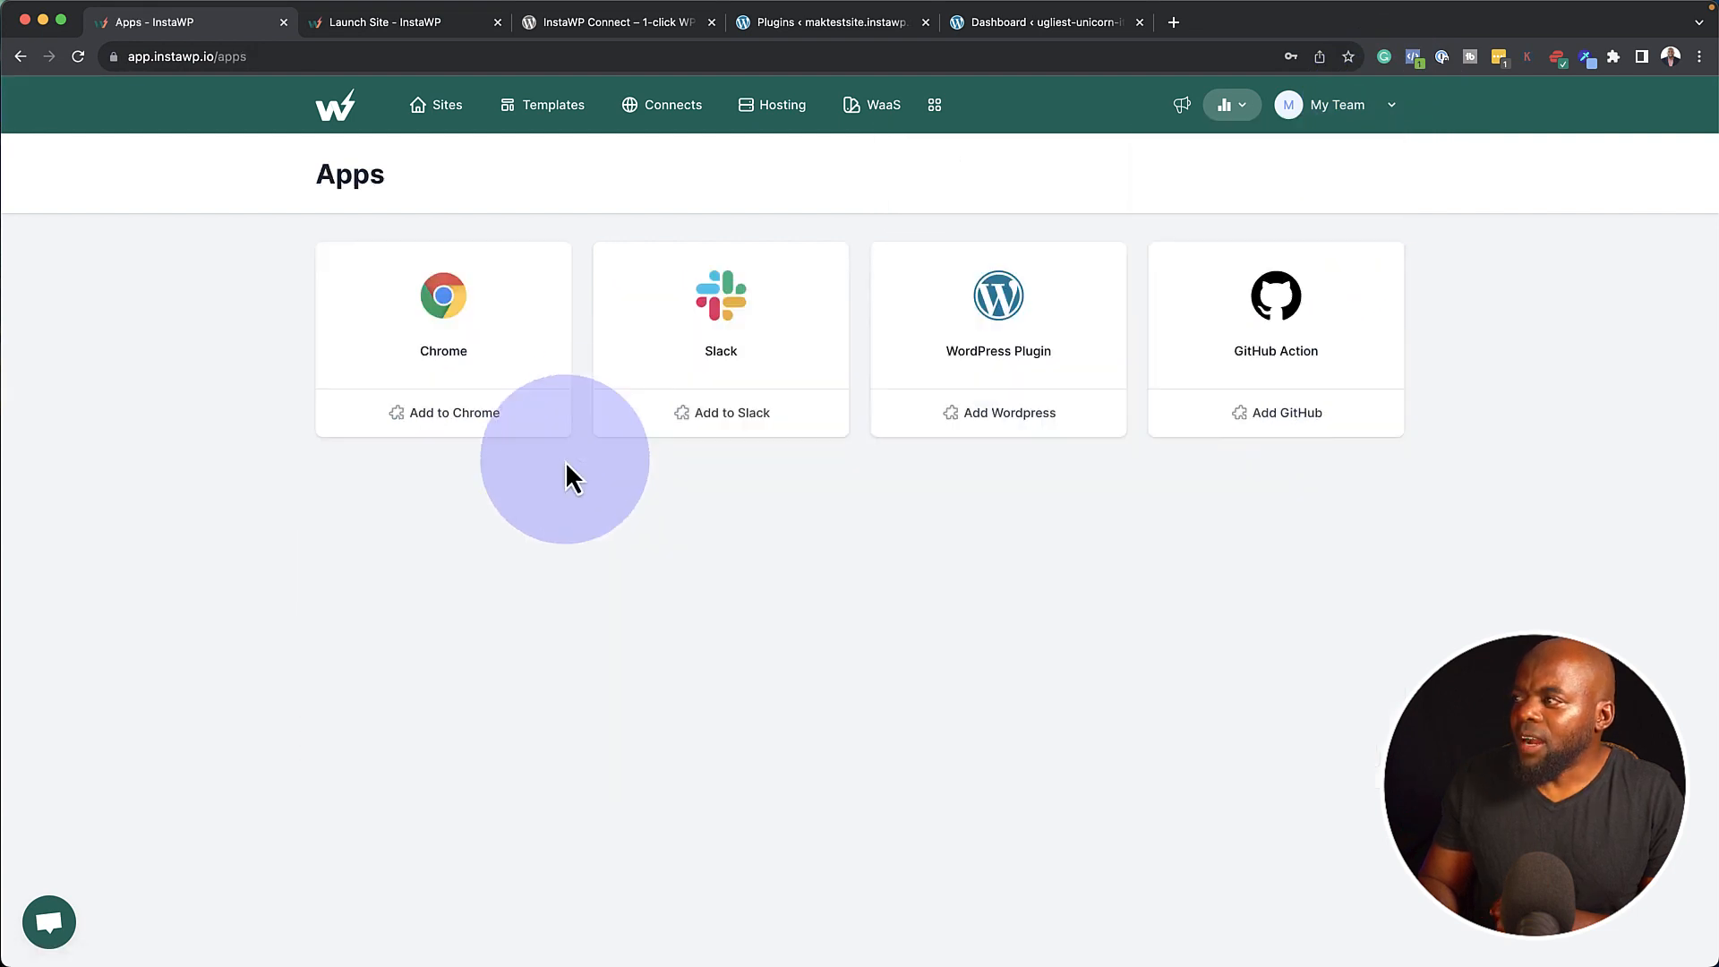